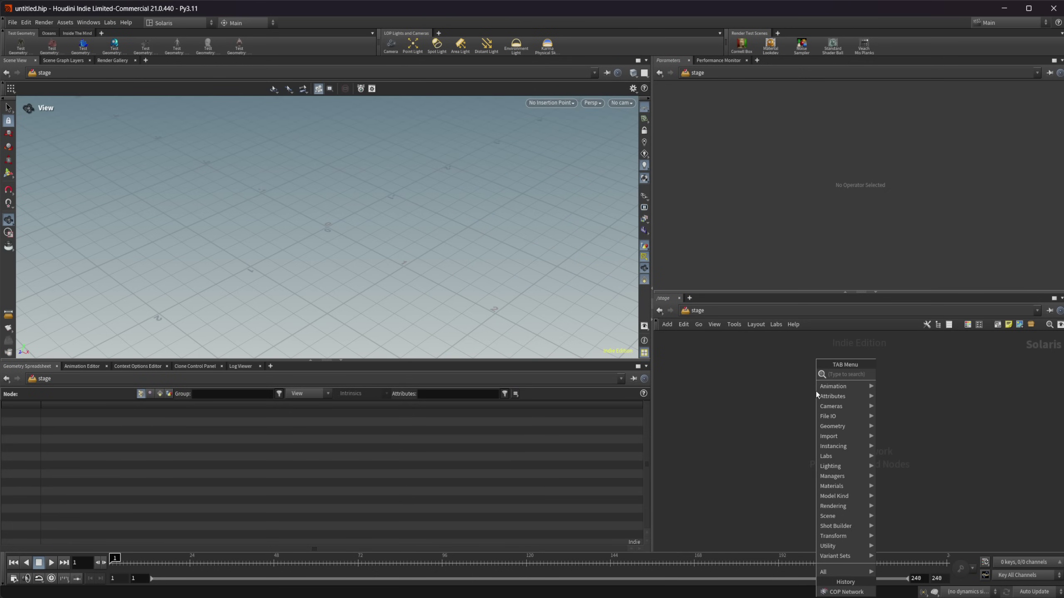
Add a COP Network node to the stage and go inside it
{"action": "type", "text": "cop"}
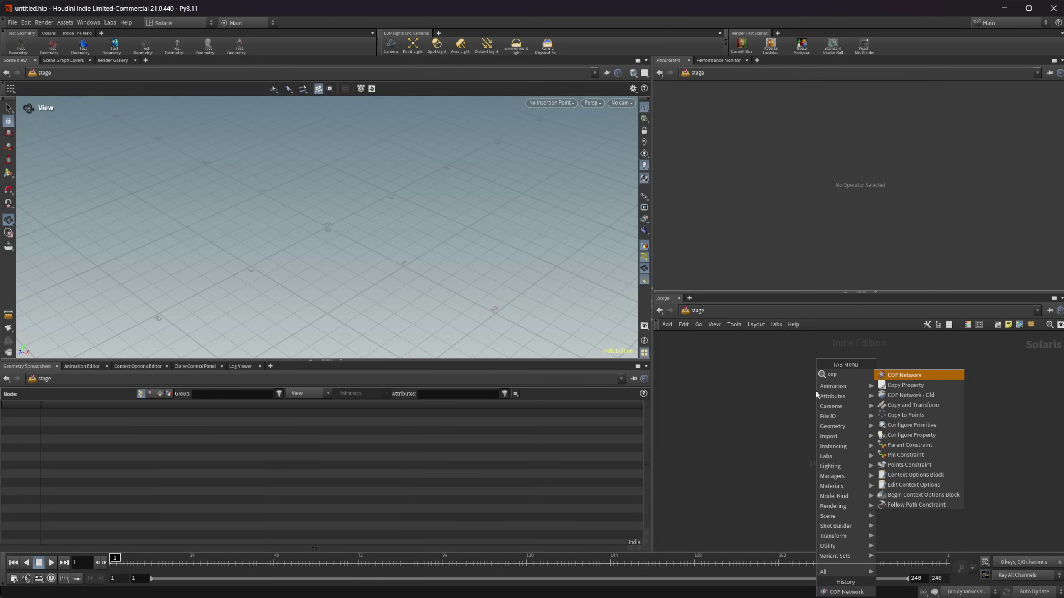
{"action": "left_click", "coordinate": [909, 375]}
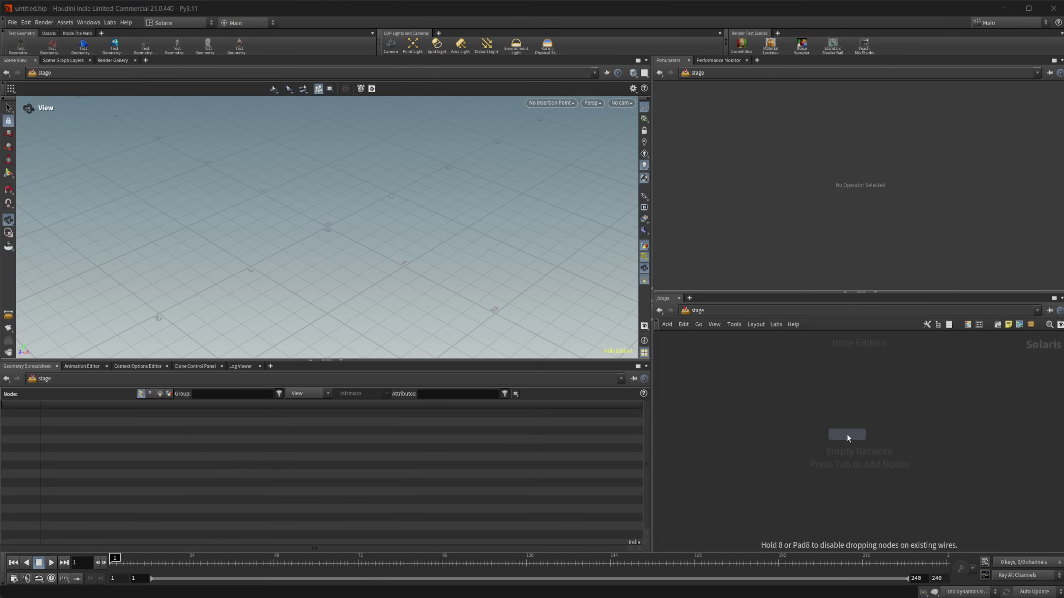
{"action": "left_click", "coordinate": [846, 435]}
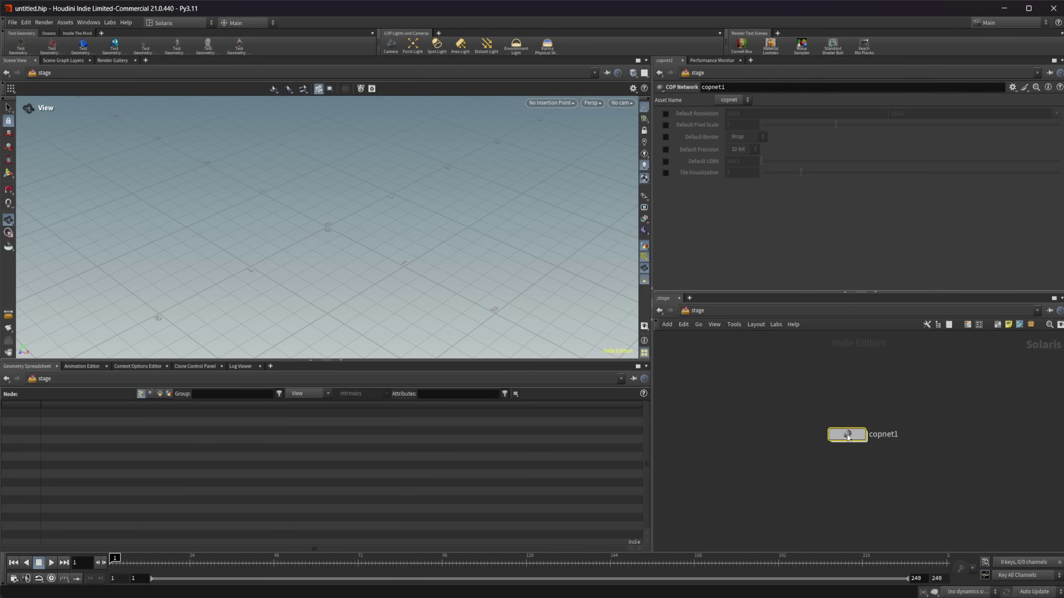
{"action": "double_click", "coordinate": [847, 435]}
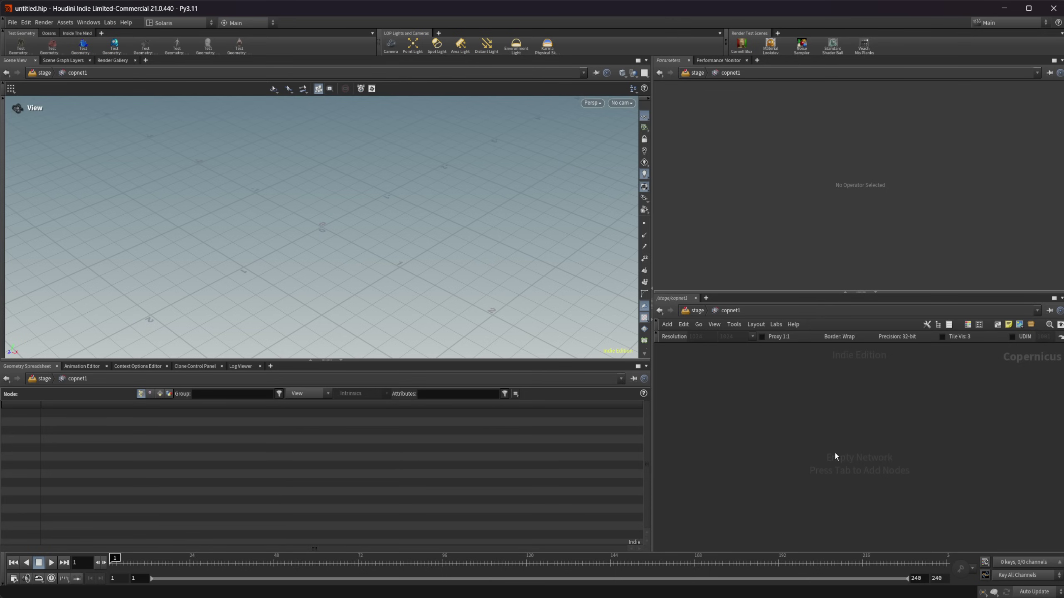
Add a Fractal Noise node to the COP network and frame its noise image in the viewport
{"action": "key", "text": "Tab"}
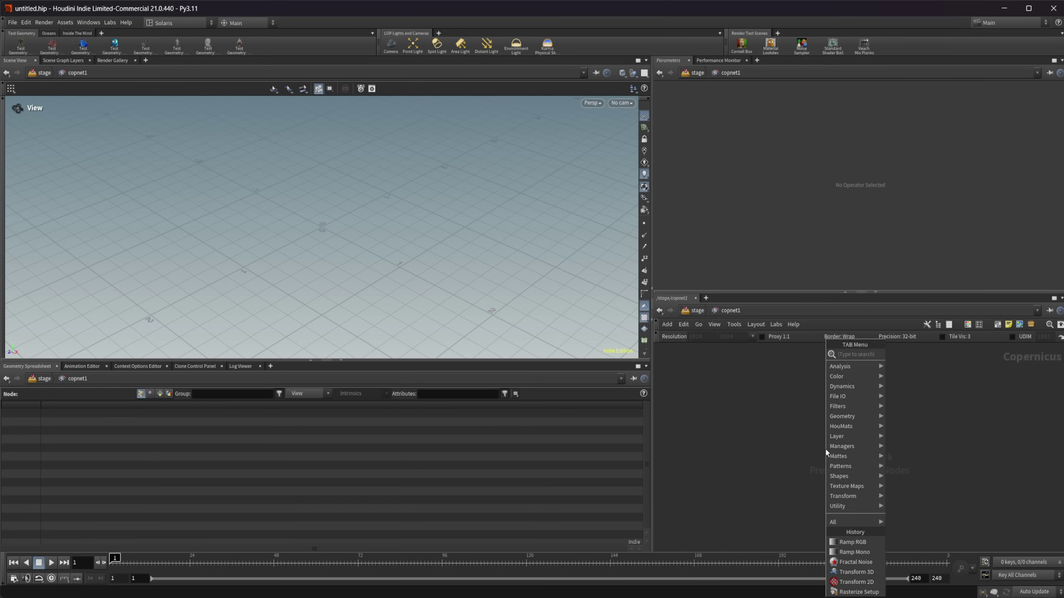
{"action": "type", "text": "fra"}
{"action": "key", "text": "Return"}
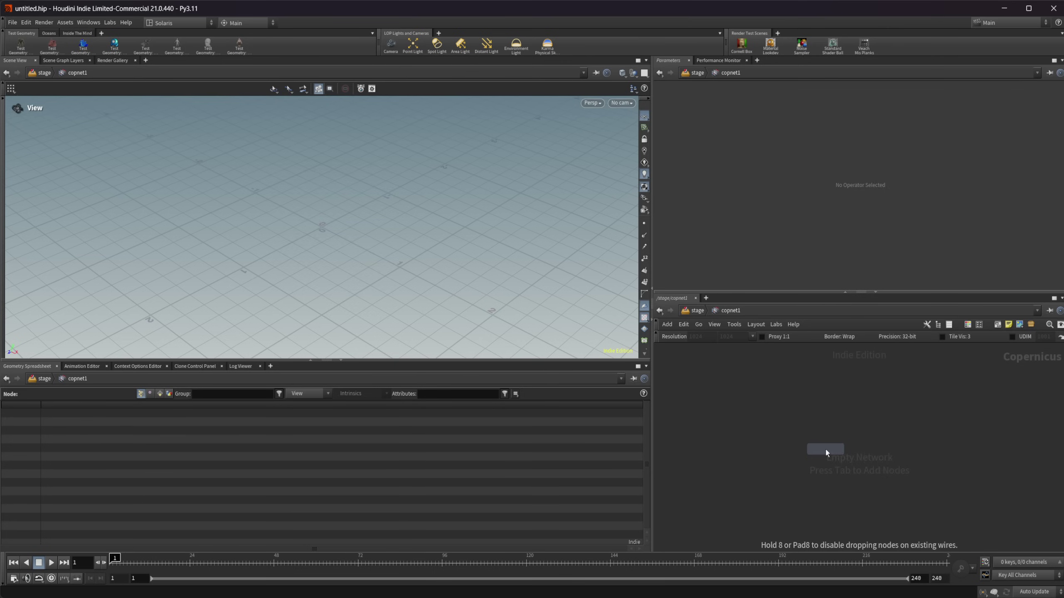
{"action": "left_click", "coordinate": [824, 448]}
{"action": "left_click_drag", "start_coordinate": [427, 295], "coordinate": [380, 249]}
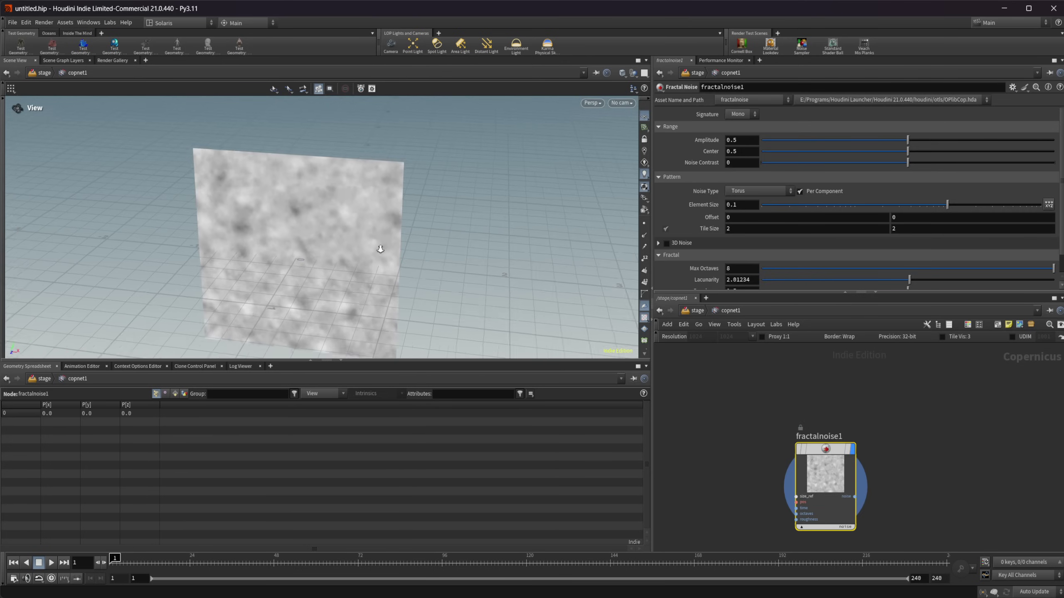
{"action": "right_click_drag", "start_coordinate": [380, 249], "coordinate": [342, 217]}
{"action": "middle_click_drag", "start_coordinate": [341, 218], "coordinate": [418, 202]}
{"action": "left_click_drag", "start_coordinate": [426, 262], "coordinate": [448, 244]}
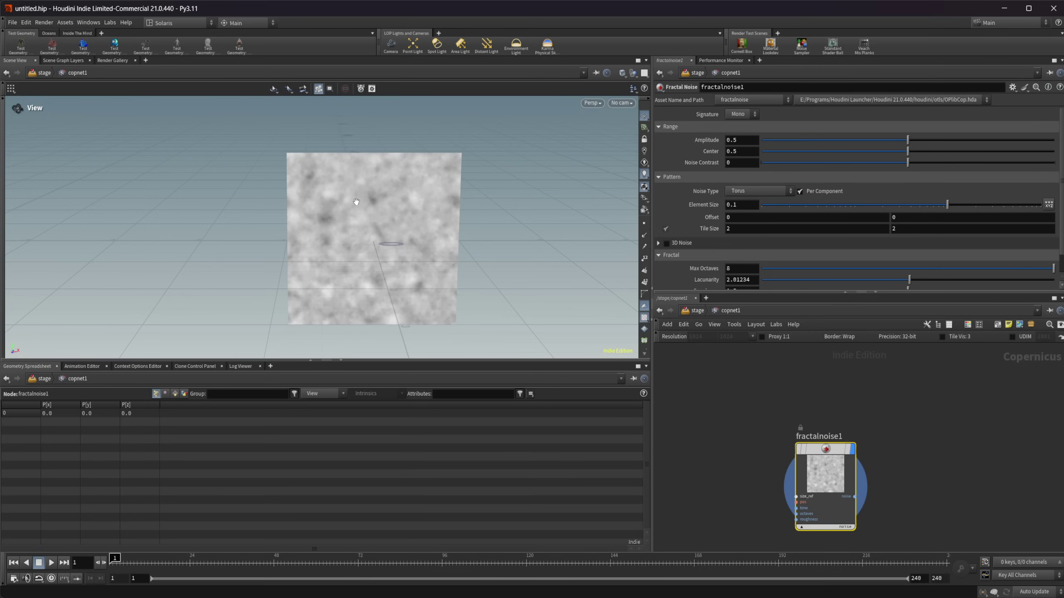
{"action": "left_click_drag", "start_coordinate": [444, 258], "coordinate": [470, 223]}
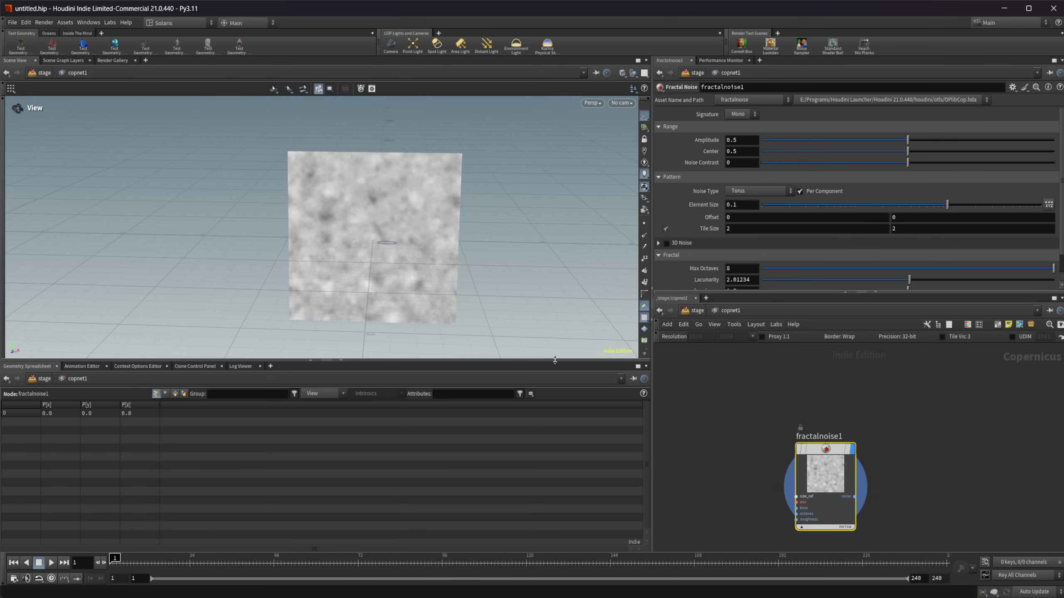
Add a SOP Import node and place it below the Fractal Noise node
{"action": "middle_click_drag", "start_coordinate": [890, 463], "coordinate": [798, 465]}
{"action": "key", "text": "Tab"}
{"action": "type", "text": "s"}
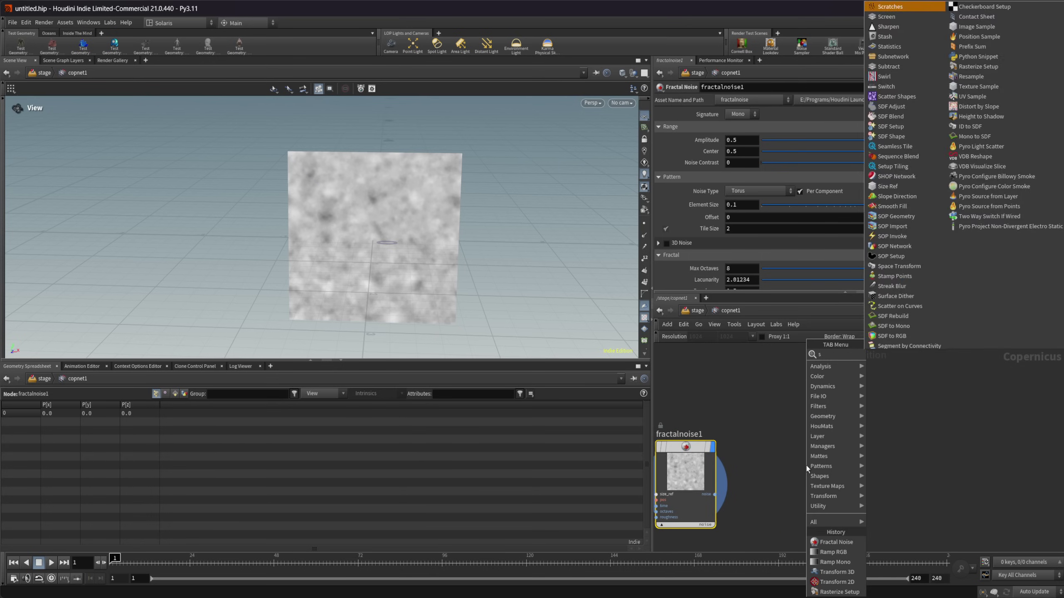
{"action": "type", "text": "op"}
{"action": "key", "text": "Return"}
{"action": "left_click", "coordinate": [885, 470]}
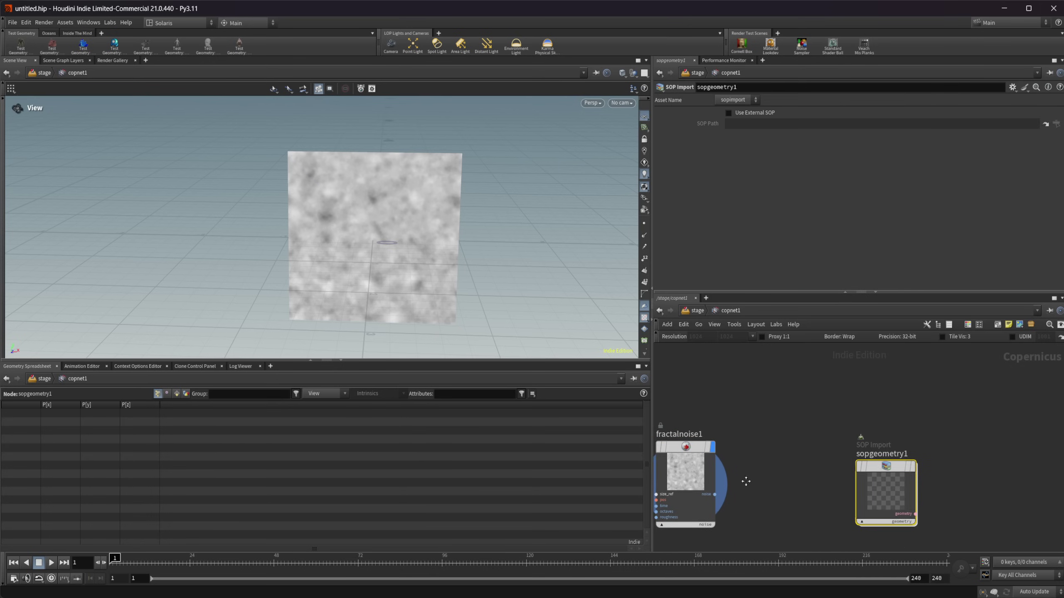
{"action": "middle_click_drag", "start_coordinate": [746, 482], "coordinate": [798, 424]}
{"action": "scroll", "coordinate": [798, 425], "scroll_direction": "down", "scroll_amount": 2}
{"action": "left_click_drag", "start_coordinate": [884, 408], "coordinate": [725, 524]}
{"action": "scroll", "coordinate": [826, 431], "scroll_direction": "up", "scroll_amount": 3}
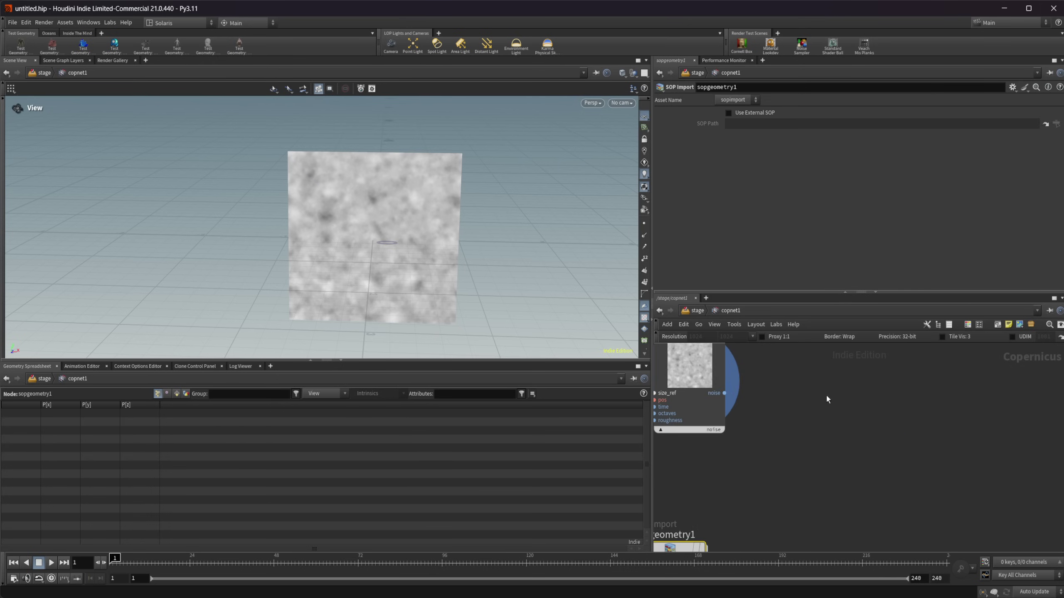
Add a Null node beside the Fractal Noise node and wire the noise output into its first input
{"action": "key", "text": "Tab"}
{"action": "type", "text": "null"}
{"action": "key", "text": "Return"}
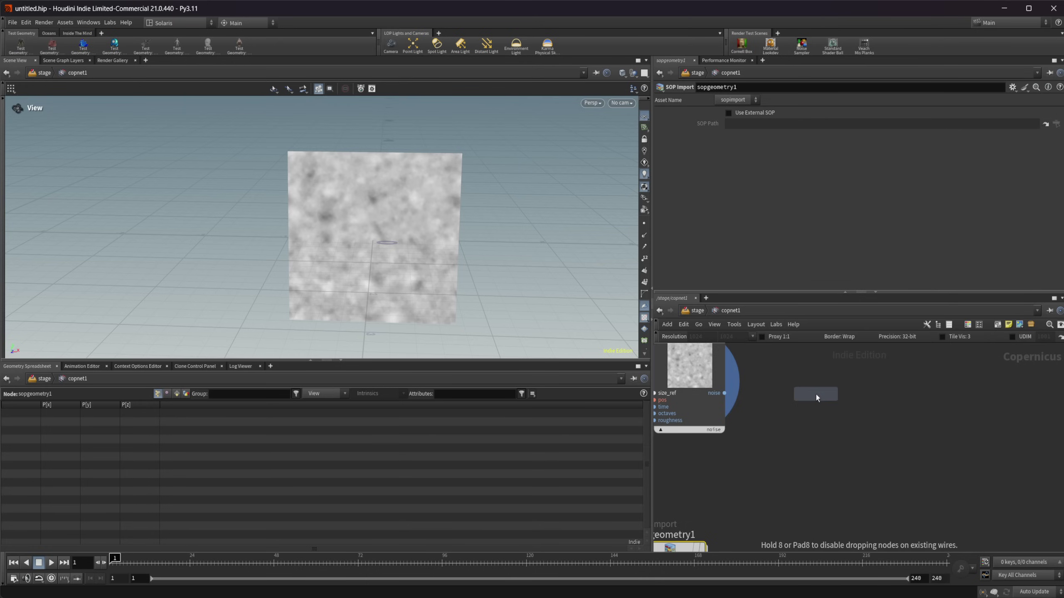
{"action": "left_click", "coordinate": [793, 393]}
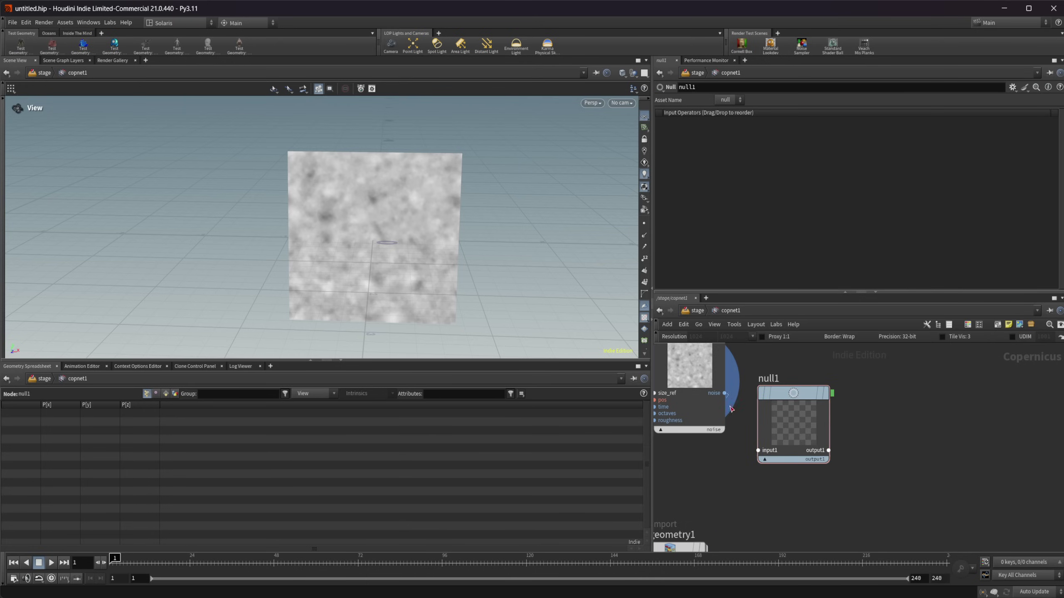
{"action": "left_click_drag", "start_coordinate": [724, 393], "coordinate": [757, 450]}
Rename the Null node to OUT_Image and line it up beside the Fractal Noise node
{"action": "left_click_drag", "start_coordinate": [775, 399], "coordinate": [818, 367]}
{"action": "left_click", "coordinate": [812, 370]}
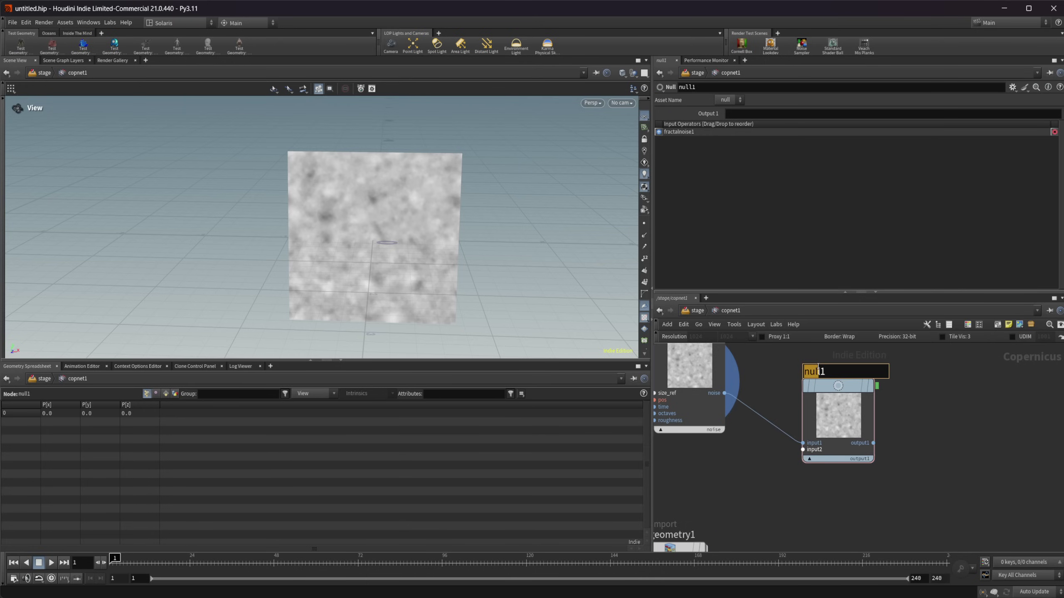
{"action": "double_click", "coordinate": [817, 366]}
{"action": "type", "text": "OUT_Image"}
{"action": "key", "text": "Return"}
{"action": "scroll", "coordinate": [941, 430], "scroll_direction": "down", "scroll_amount": 3}
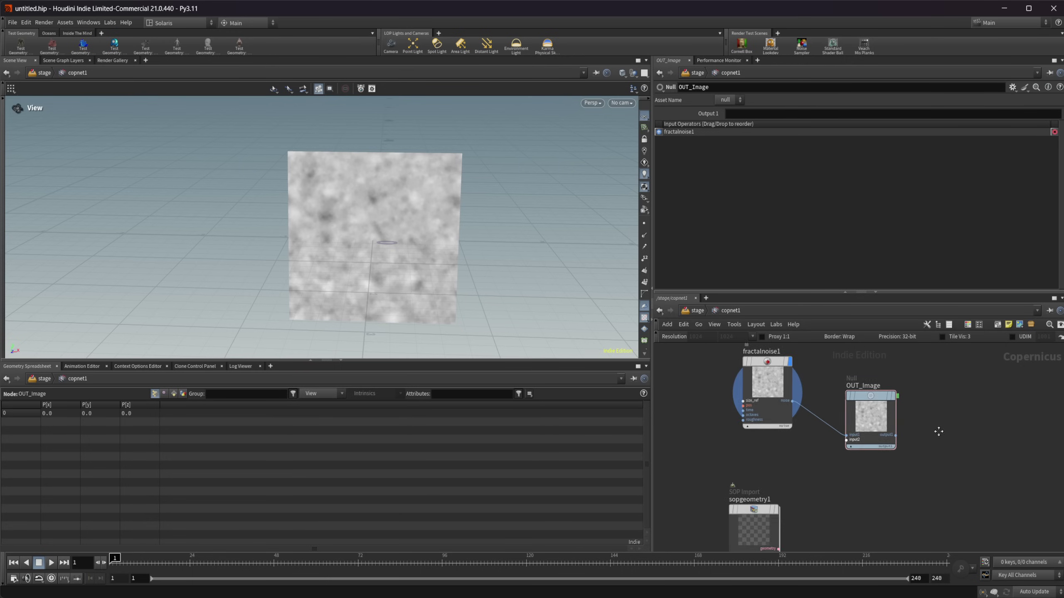
{"action": "middle_click_drag", "start_coordinate": [938, 431], "coordinate": [926, 474]}
{"action": "left_click_drag", "start_coordinate": [867, 444], "coordinate": [881, 407]}
Go inside the SOP Import node and add a COP Network node there
{"action": "middle_click_drag", "start_coordinate": [836, 520], "coordinate": [838, 491]}
{"action": "double_click", "coordinate": [749, 526]}
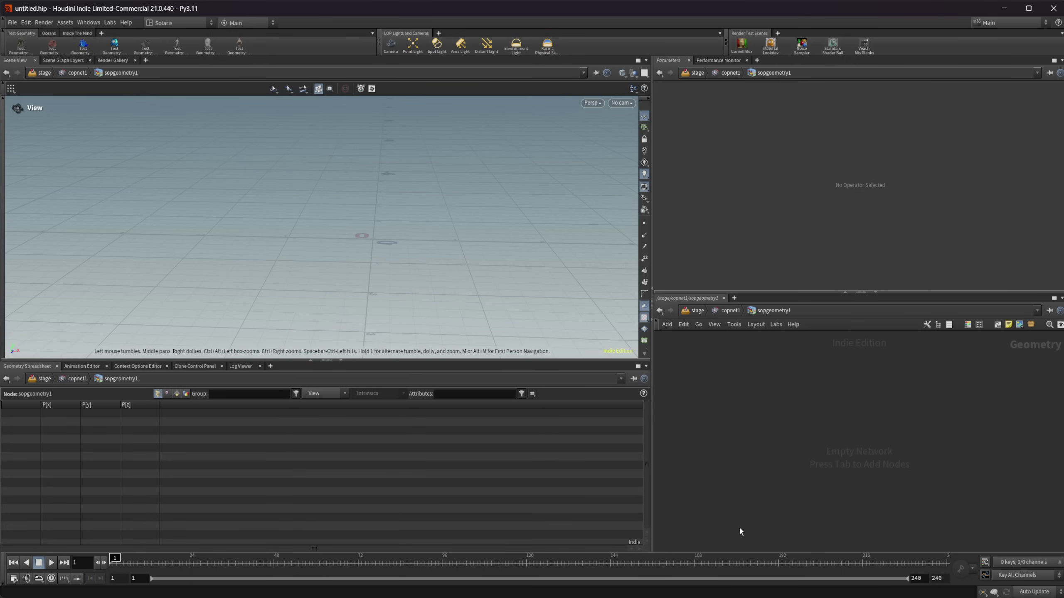
{"action": "key", "text": "Tab"}
{"action": "type", "text": "co"}
{"action": "key", "text": "Return"}
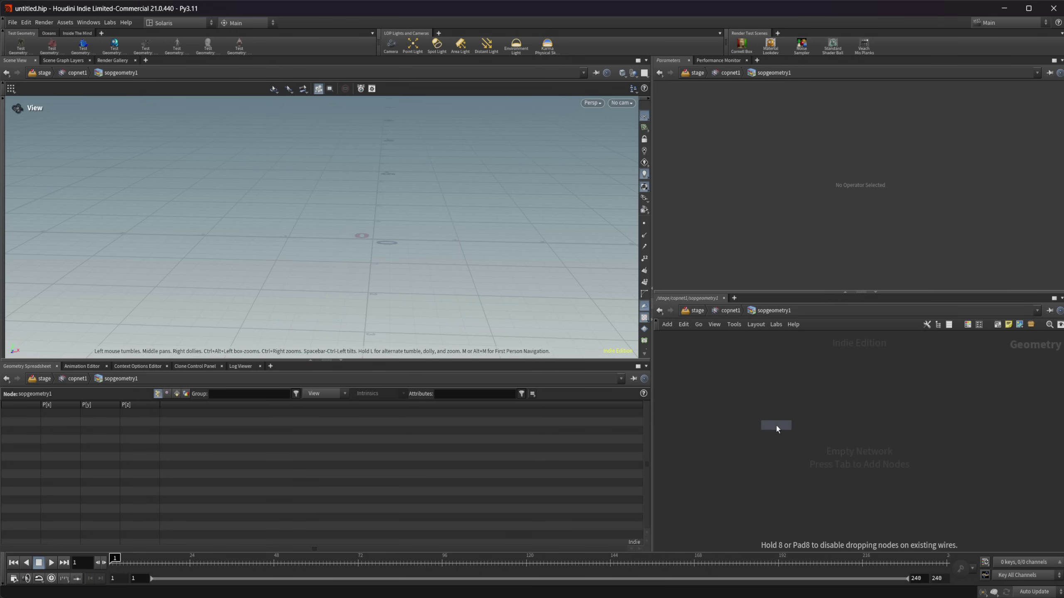
{"action": "left_click", "coordinate": [776, 426]}
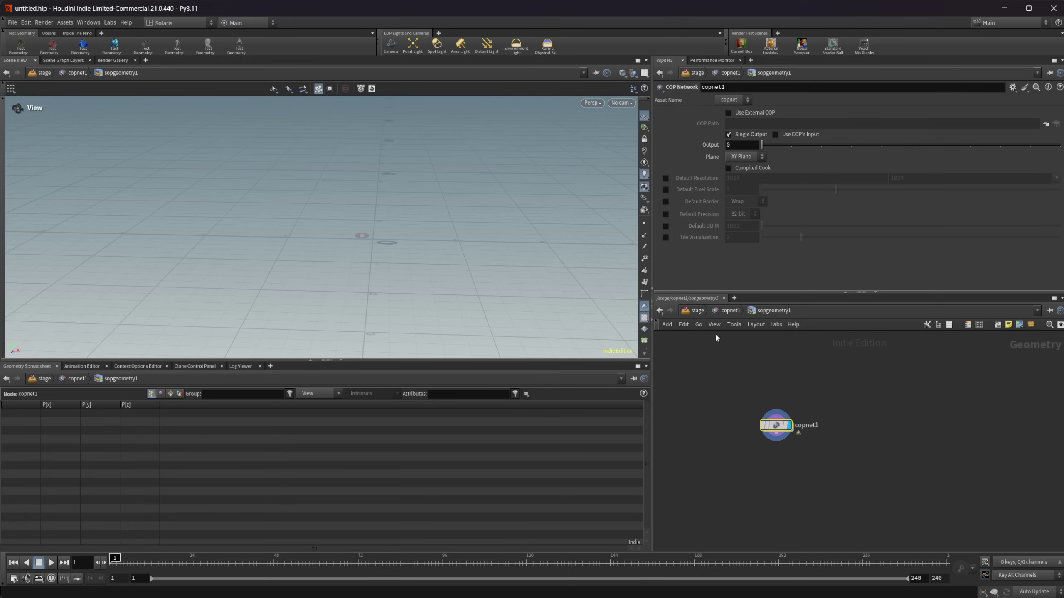
{"action": "scroll", "coordinate": [789, 411], "scroll_direction": "up", "scroll_amount": 1}
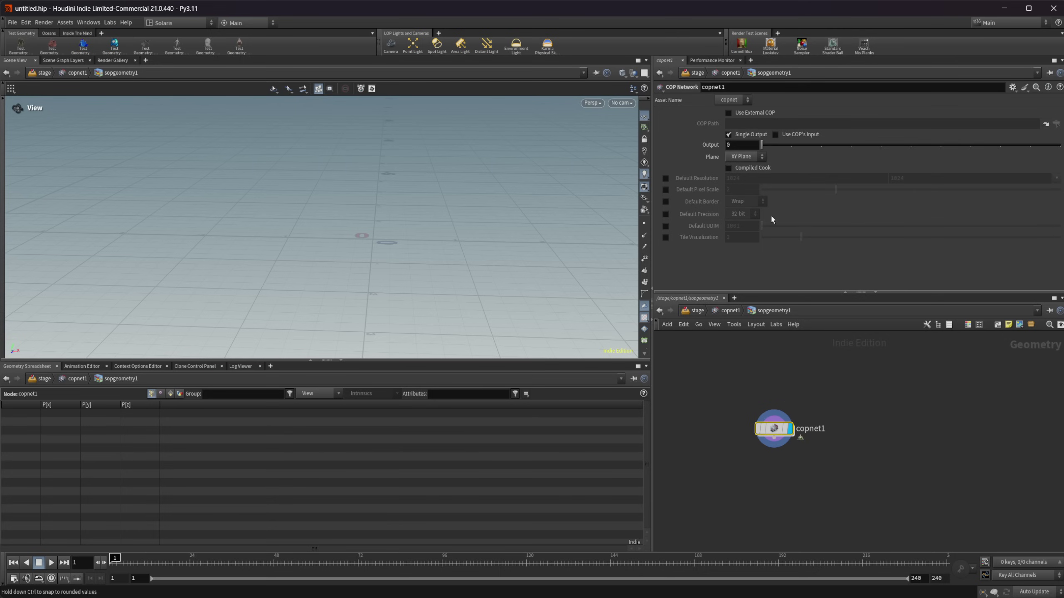
Make the inner COP Network use an external COP with the path /stage/copnet1/OUT_Image
{"action": "left_click", "coordinate": [754, 113]}
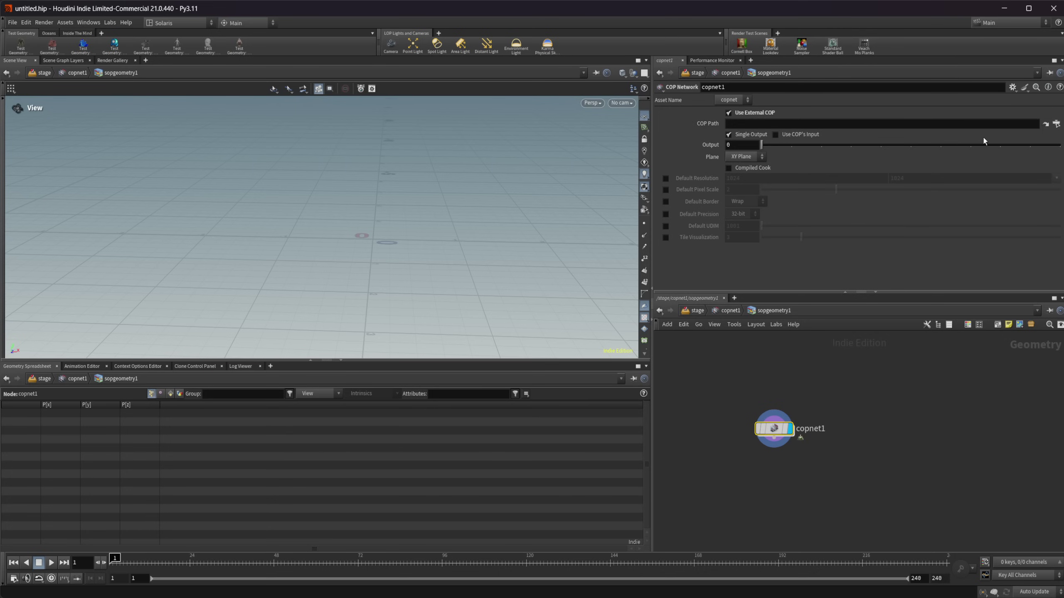
{"action": "left_click", "coordinate": [1055, 125]}
{"action": "left_click_drag", "start_coordinate": [1046, 46], "coordinate": [651, 150]}
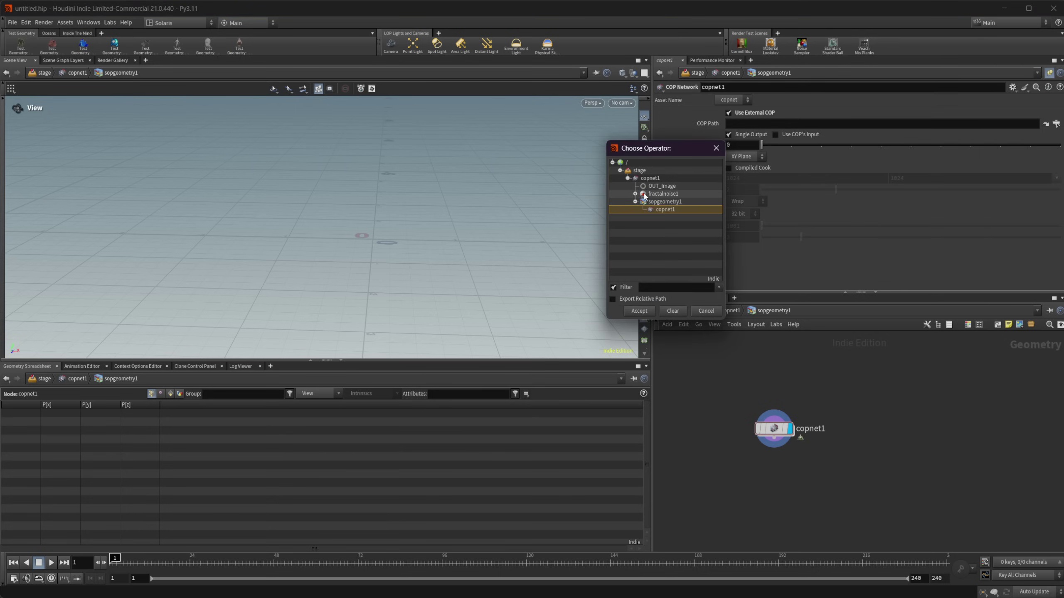
{"action": "left_click", "coordinate": [661, 186]}
{"action": "left_click", "coordinate": [635, 312]}
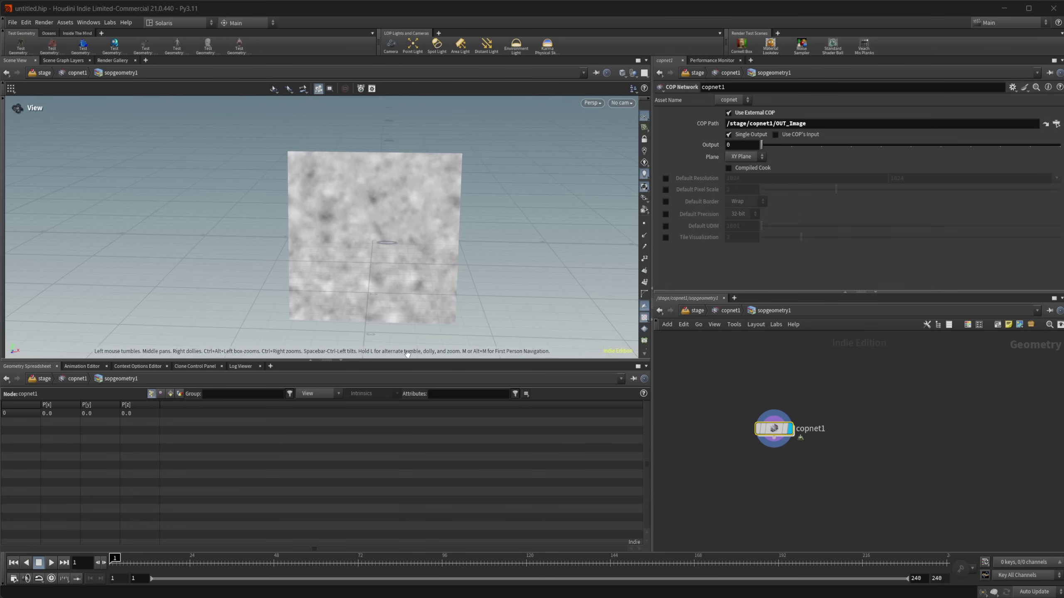
Review the parent COP network, then inspect the node information of the COP Network inside the SOP Import
{"action": "left_click", "coordinate": [731, 310]}
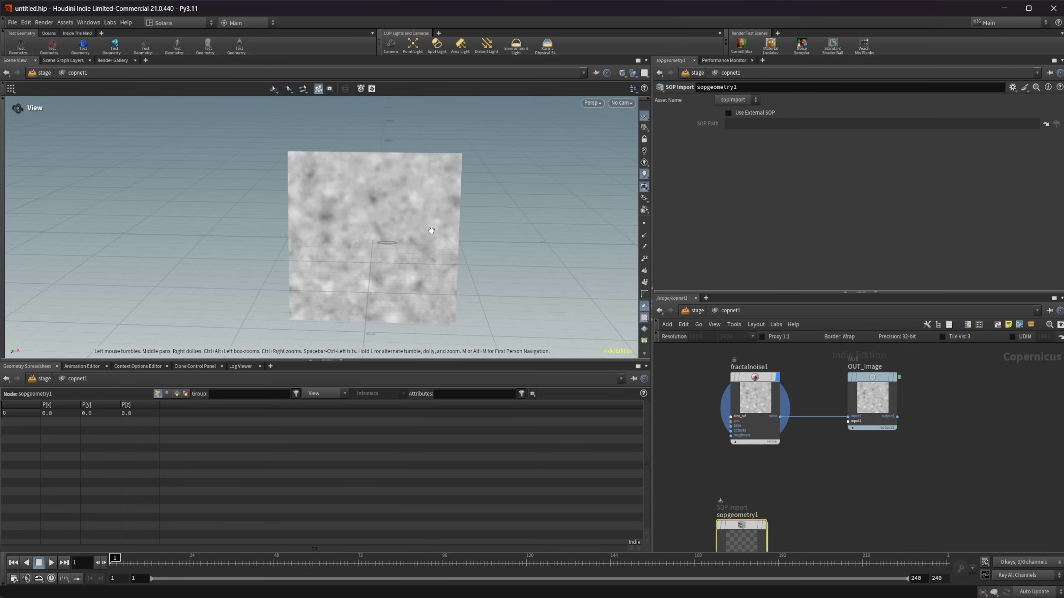
{"action": "double_click", "coordinate": [719, 491]}
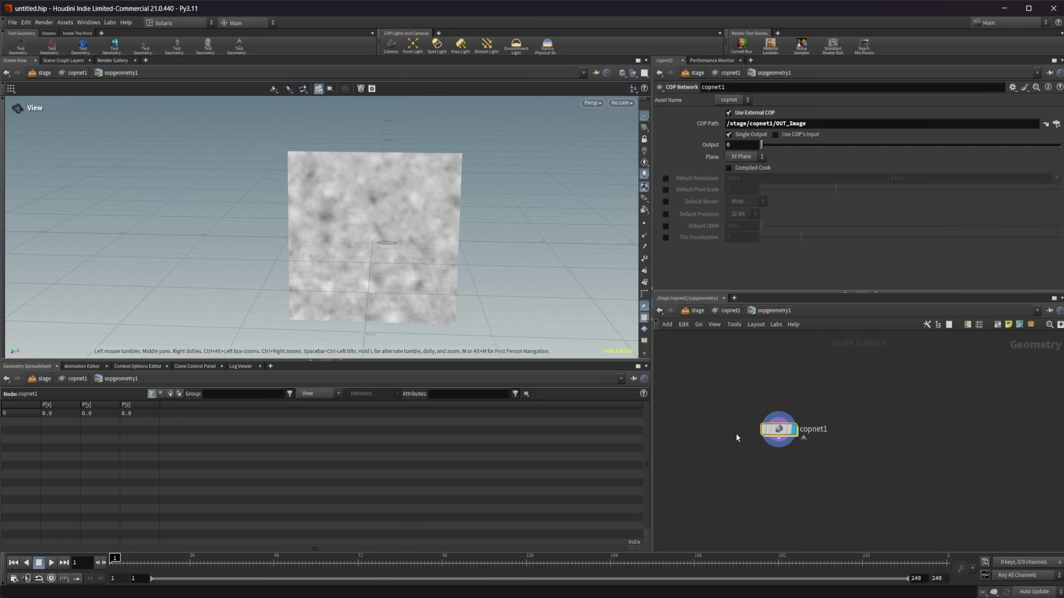
{"action": "key", "text": "Tab"}
{"action": "key", "text": "Escape"}
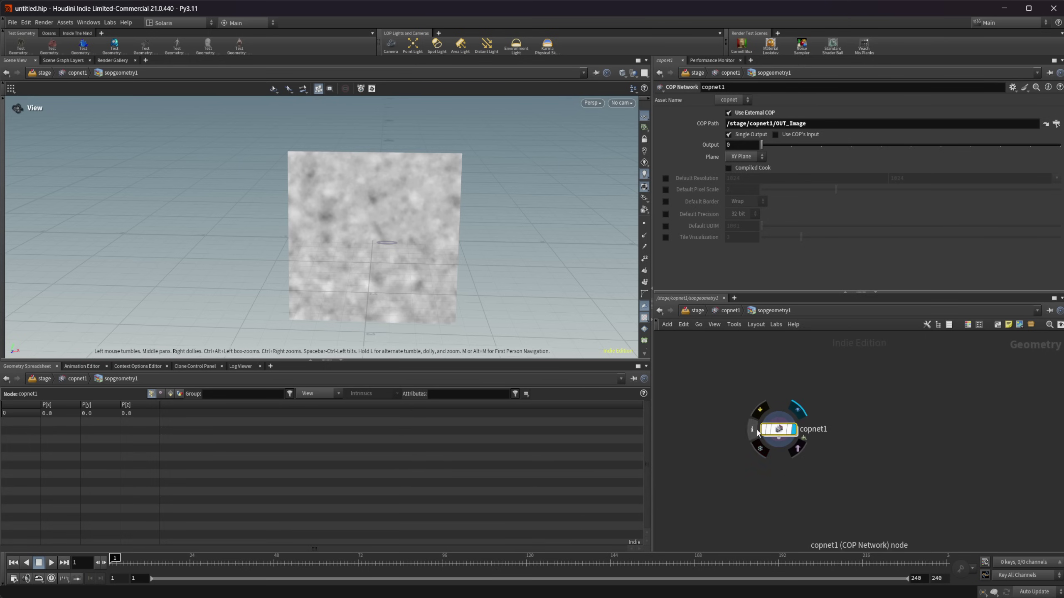
{"action": "left_click", "coordinate": [756, 408]}
{"action": "left_click_drag", "start_coordinate": [625, 295], "coordinate": [652, 217]}
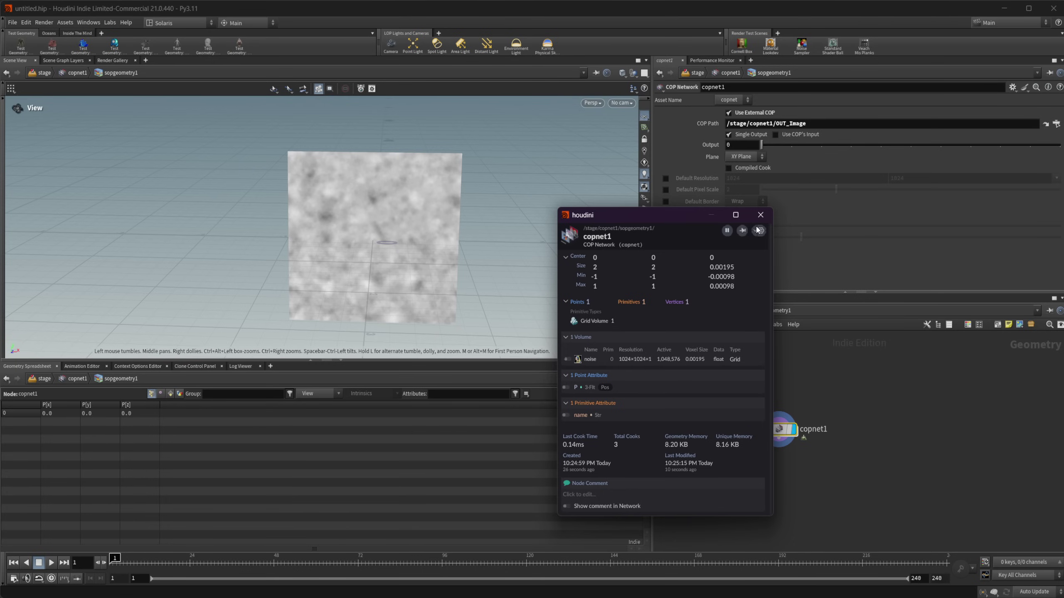
{"action": "left_click", "coordinate": [760, 214]}
Add a Primitive Properties node wired after the inner COP Network node
{"action": "key", "text": "Tab"}
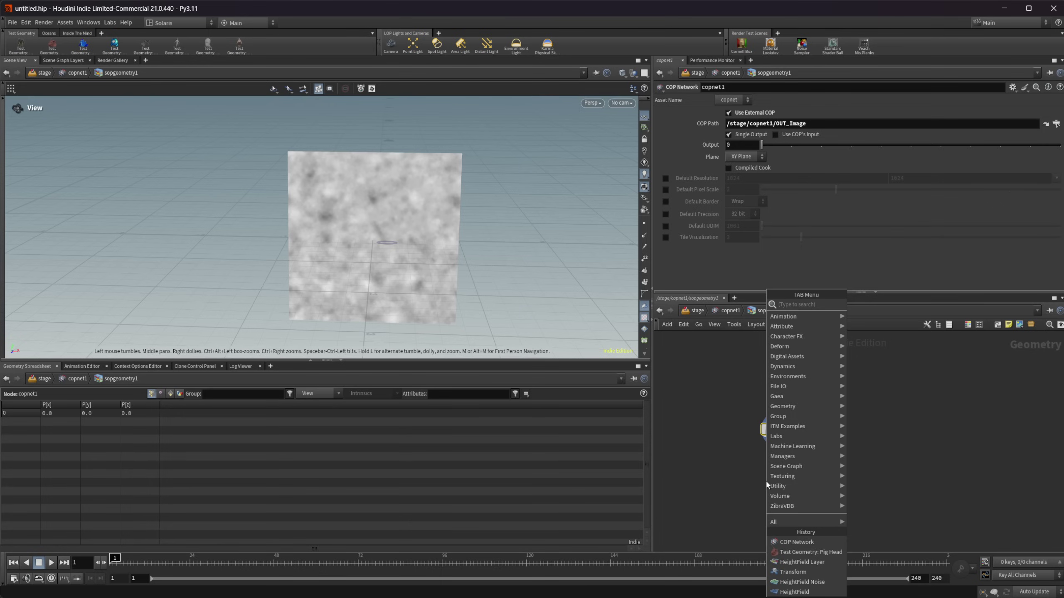
{"action": "type", "text": "prim"}
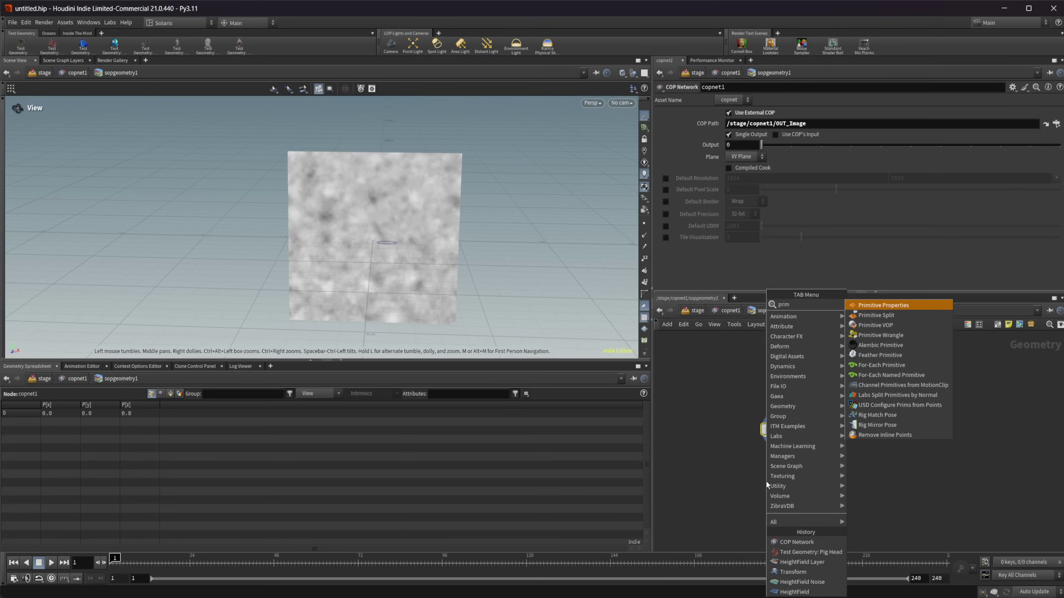
{"action": "key", "text": "Return"}
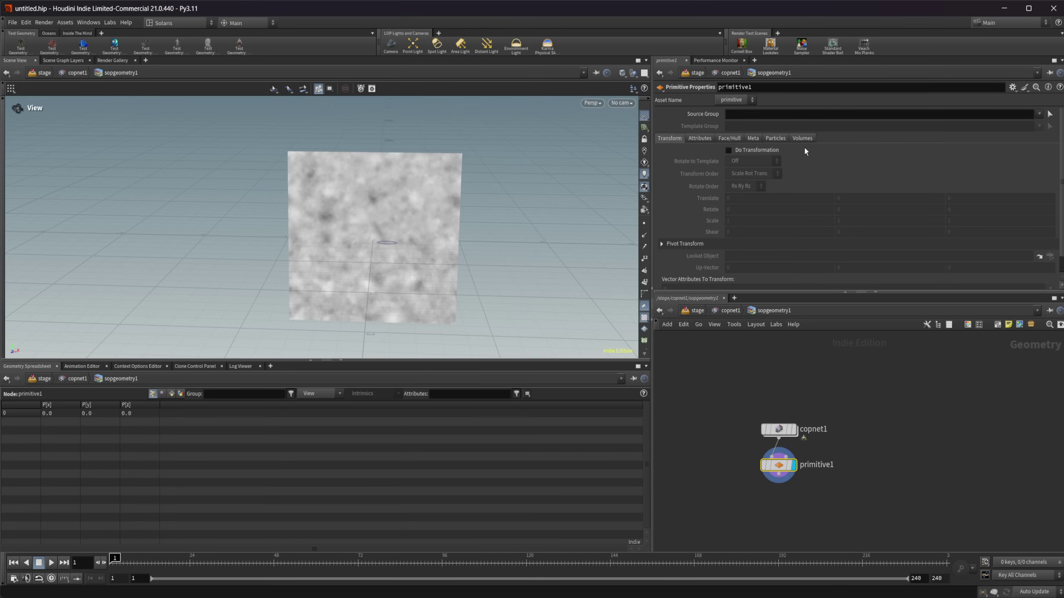
Set the inner COP Network's plane to ZX Plane so the image lies flat
{"action": "left_click", "coordinate": [784, 429]}
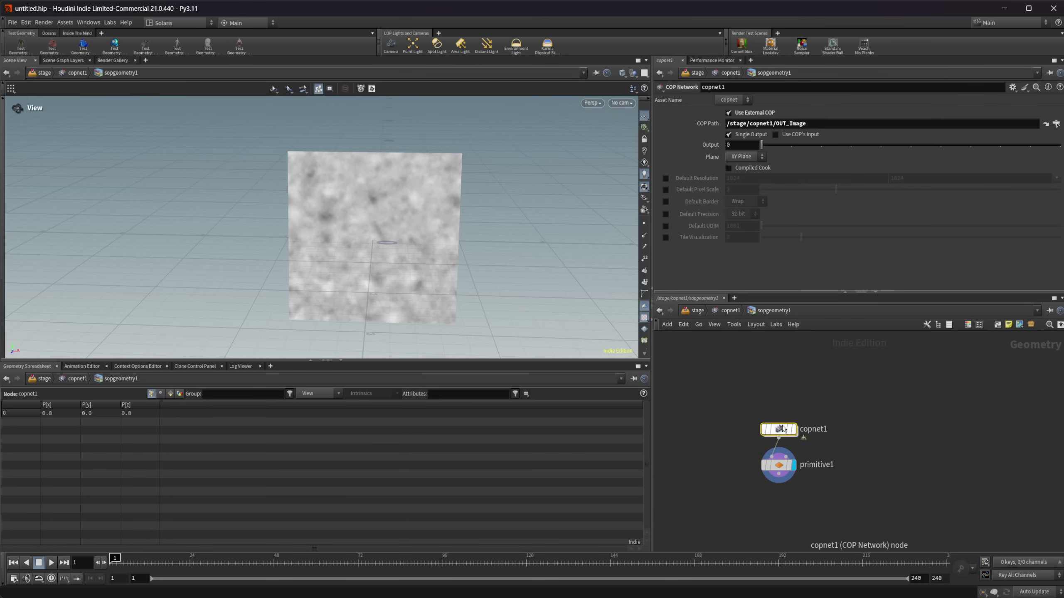
{"action": "left_click", "coordinate": [745, 157]}
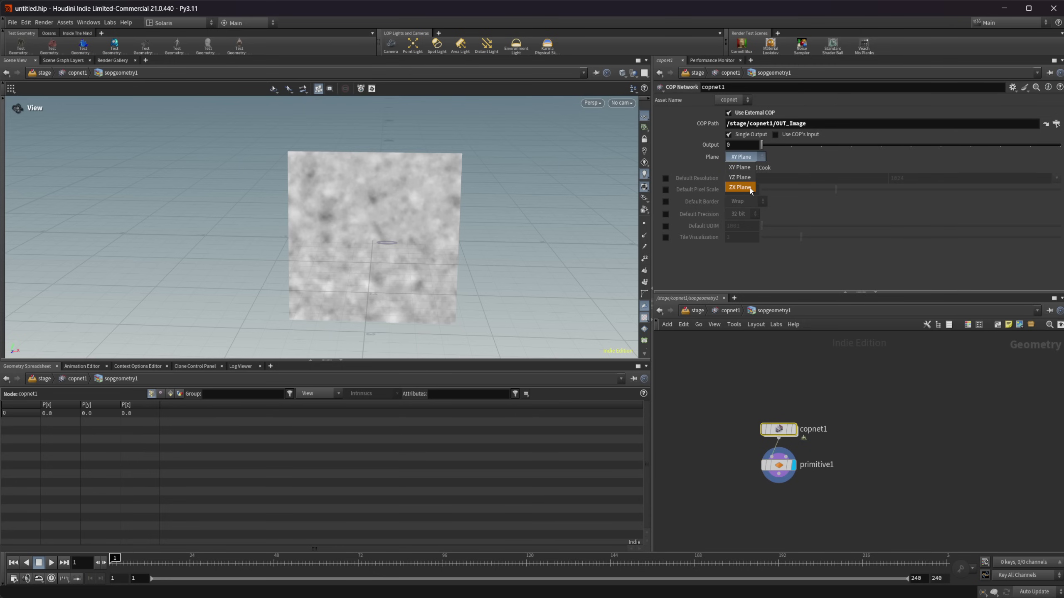
{"action": "left_click", "coordinate": [749, 188]}
{"action": "left_click_drag", "start_coordinate": [591, 241], "coordinate": [360, 245]}
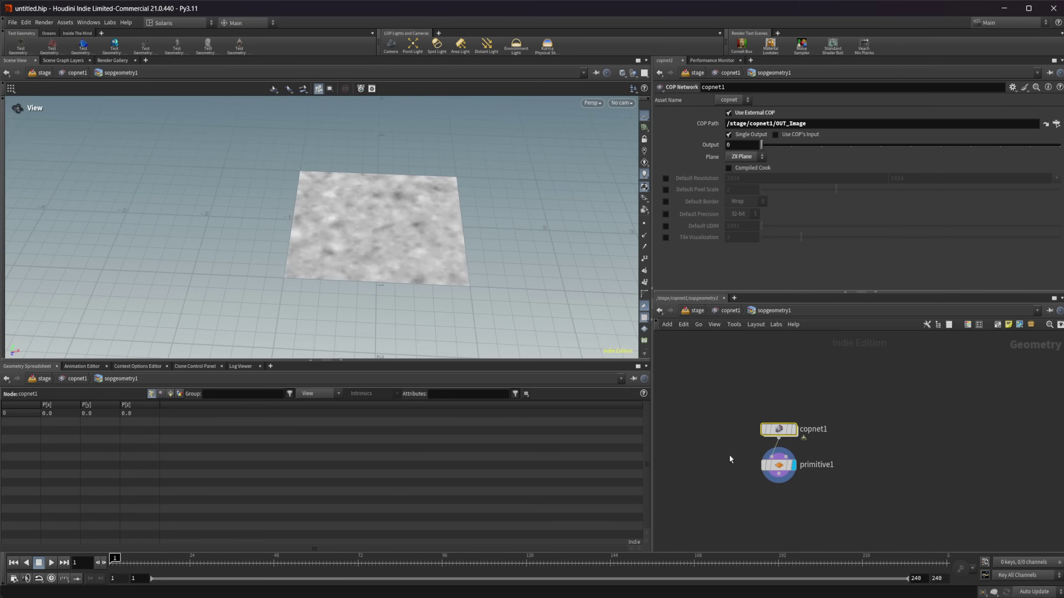
Enable Adjust Visualization on the Primitive Properties node and set its display mode to Height Field
{"action": "left_click", "coordinate": [779, 465]}
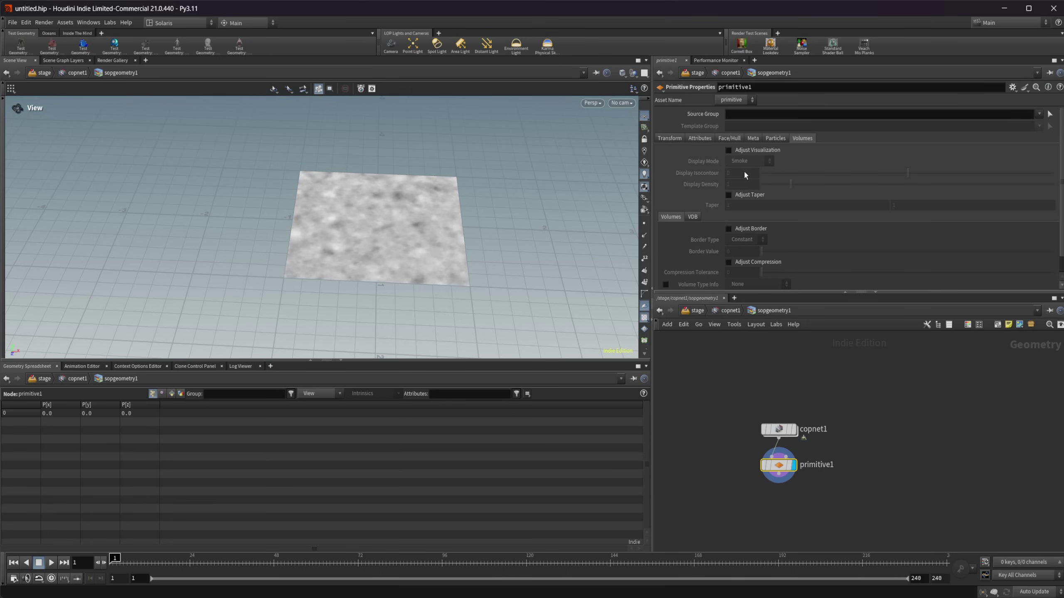
{"action": "left_click", "coordinate": [751, 151]}
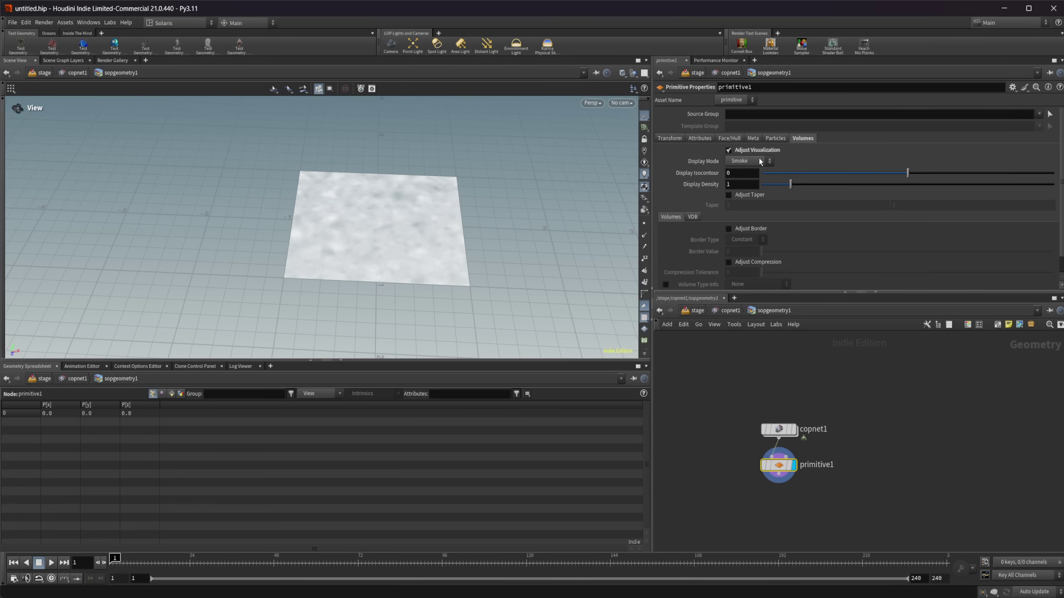
{"action": "left_click", "coordinate": [760, 162]}
{"action": "left_click", "coordinate": [758, 214]}
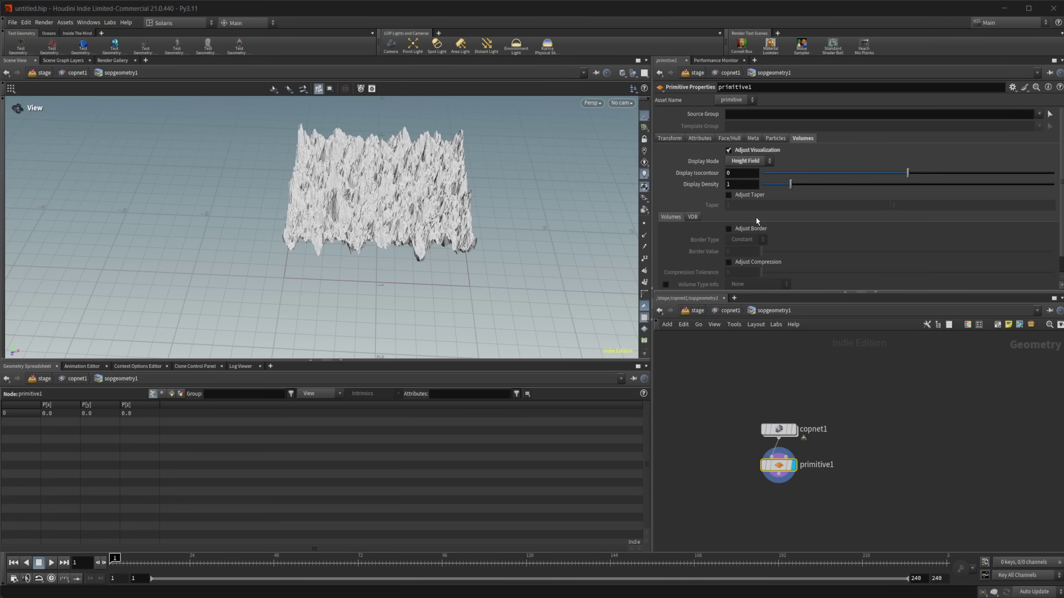
{"action": "right_click_drag", "start_coordinate": [368, 213], "coordinate": [484, 208]}
{"action": "mouse_move", "coordinate": [390, 201]}
{"action": "left_mouse_down"}
{"action": "mouse_move", "coordinate": [408, 184]}
{"action": "mouse_move", "coordinate": [381, 193]}
{"action": "left_mouse_up"}
Check the Primitive Properties node information and insert a Name node between the COP Network and Primitive Properties nodes
{"action": "left_click", "coordinate": [752, 466]}
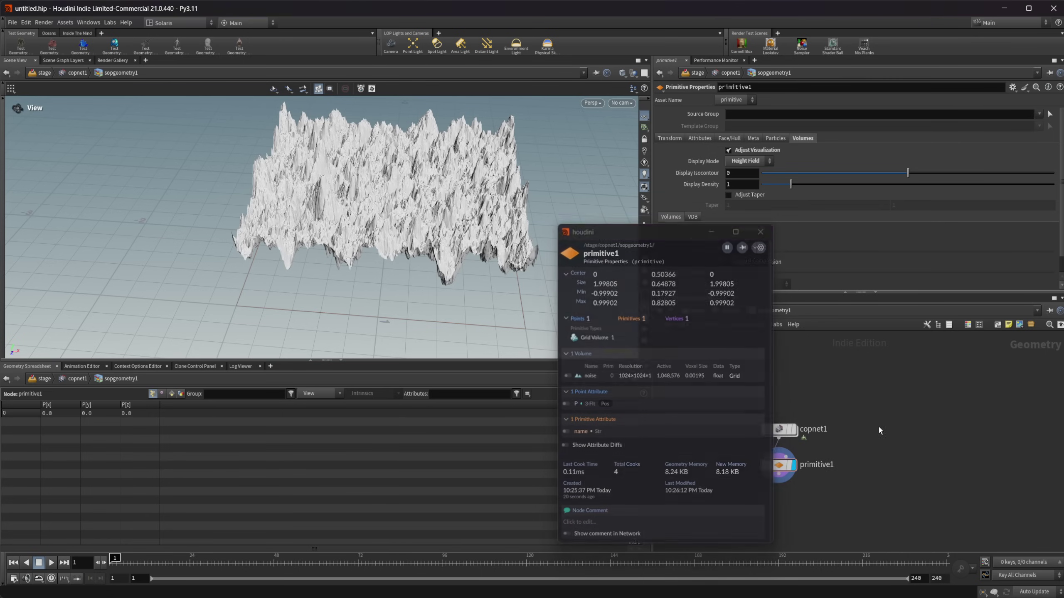
{"action": "middle_click_drag", "start_coordinate": [878, 427], "coordinate": [886, 367]}
{"action": "left_click_drag", "start_coordinate": [790, 406], "coordinate": [787, 442]}
{"action": "key", "text": "Tab"}
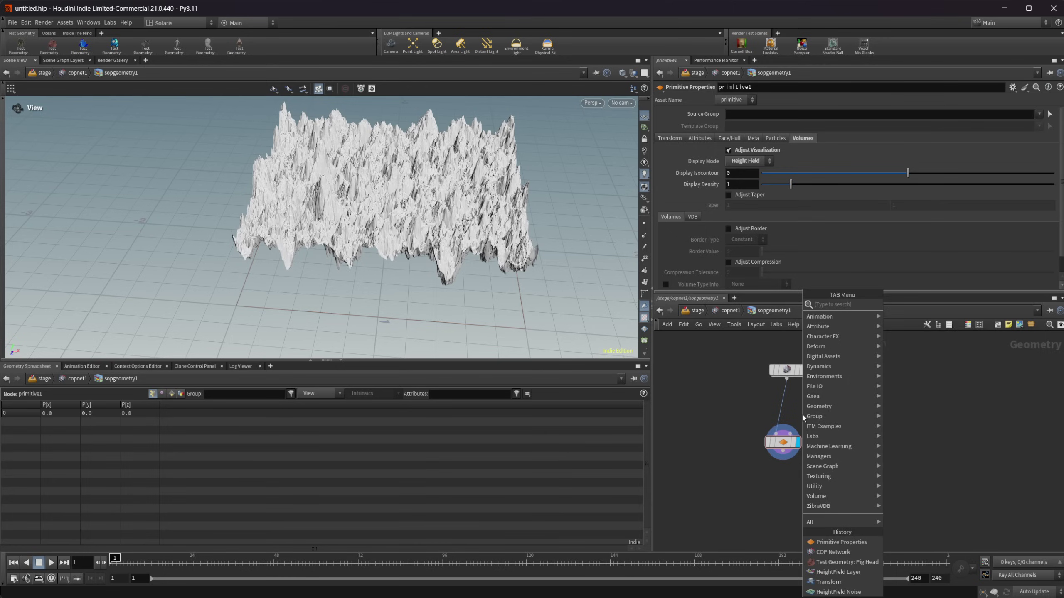
{"action": "type", "text": "name"}
{"action": "key", "text": "Return"}
{"action": "left_click", "coordinate": [803, 414]}
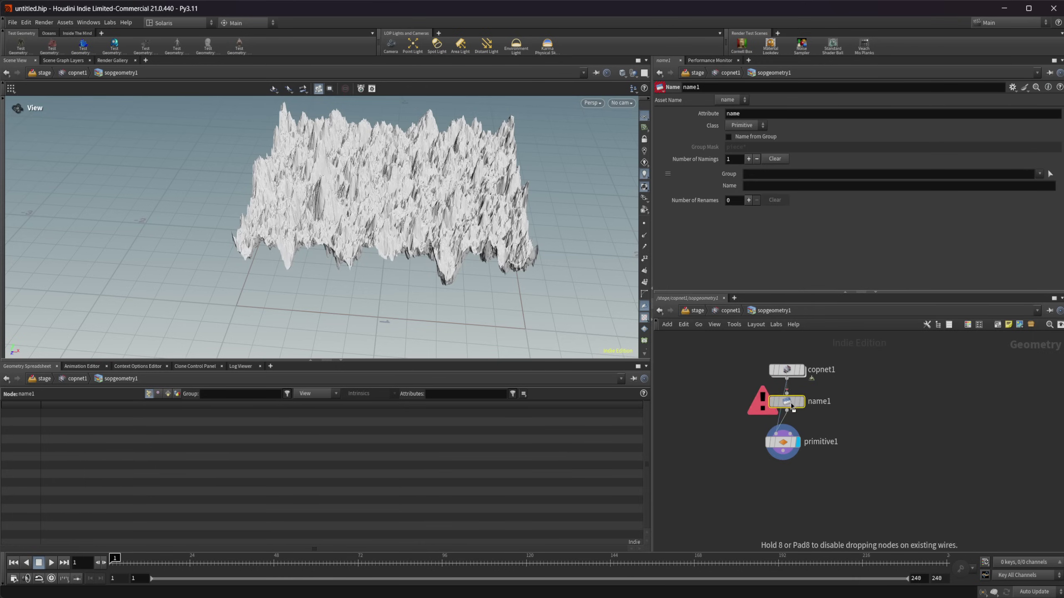
Set the Name node's name value to height and check the volume name in the Primitive Properties node information
{"action": "left_click", "coordinate": [799, 186]}
{"action": "type", "text": "height"}
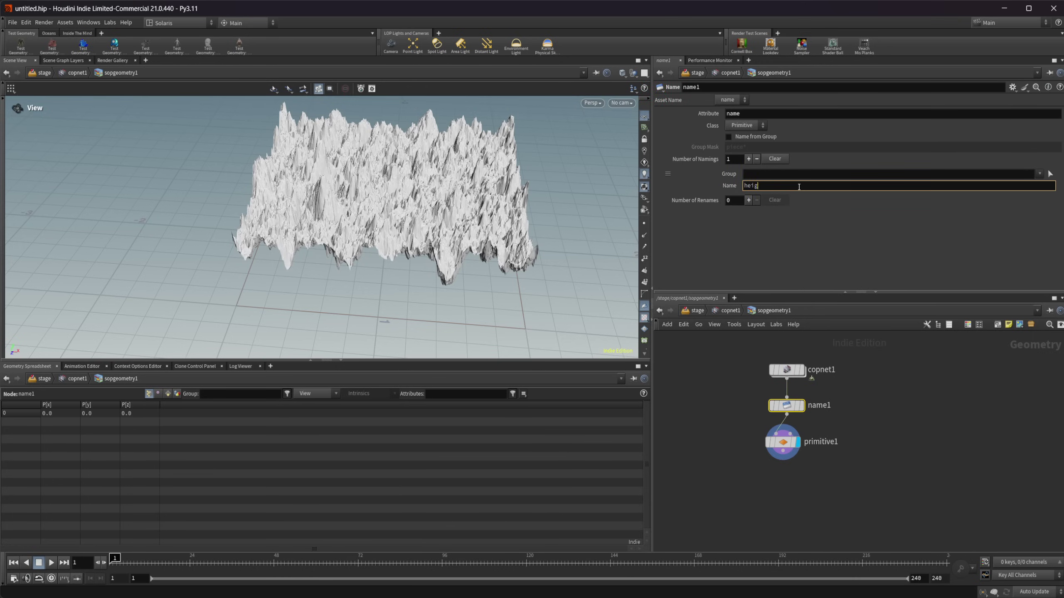
{"action": "key", "text": "Return"}
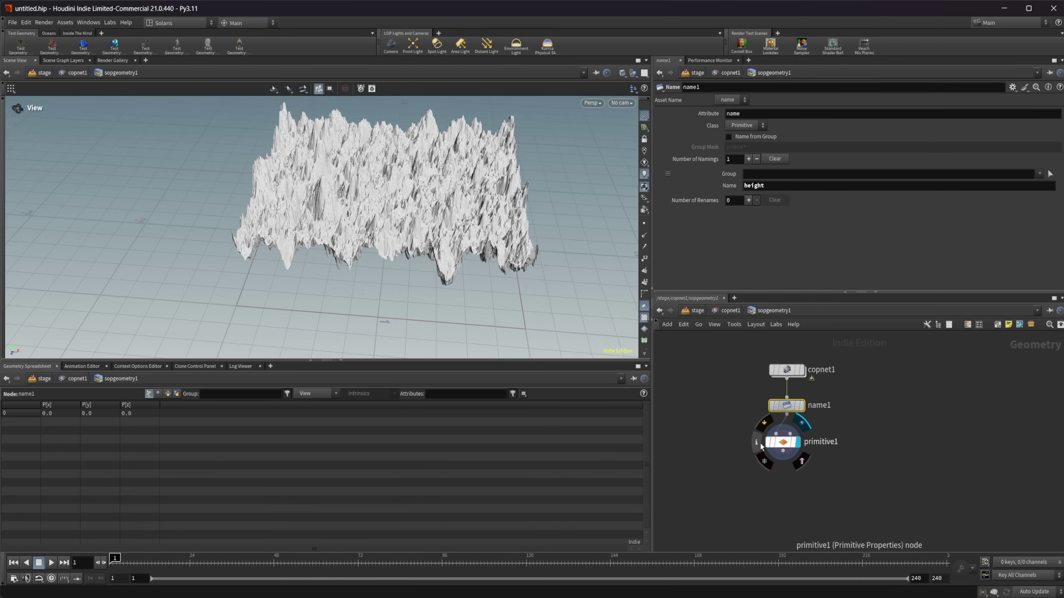
{"action": "left_click", "coordinate": [759, 444]}
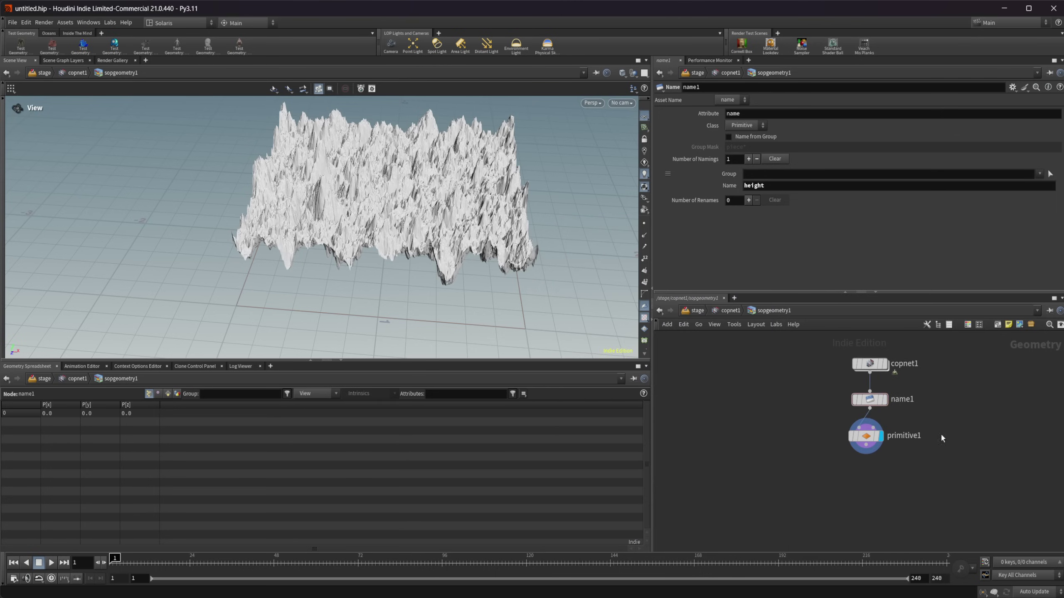
Add a separate HeightField node beside the chain and inspect its node information
{"action": "key", "text": "Tab"}
{"action": "type", "text": "heightfield"}
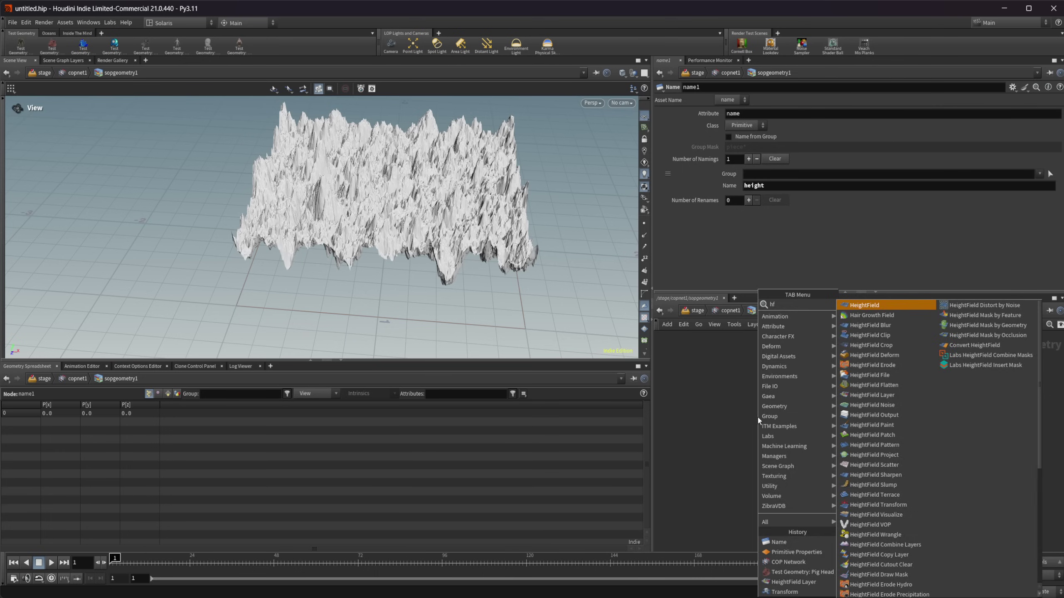
{"action": "key", "text": "Return"}
{"action": "left_click", "coordinate": [758, 417]}
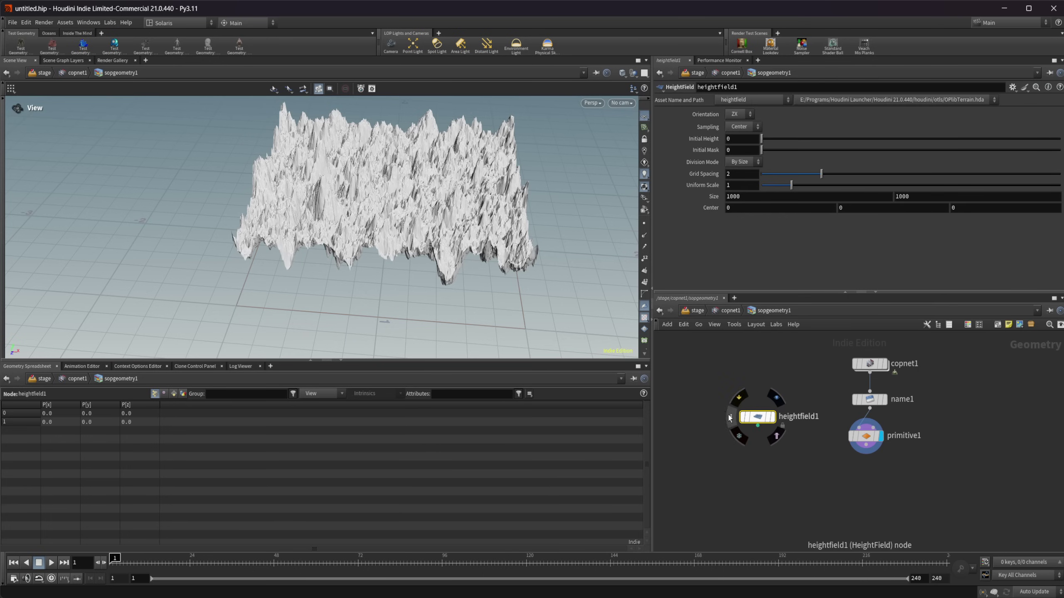
{"action": "left_click", "coordinate": [730, 417]}
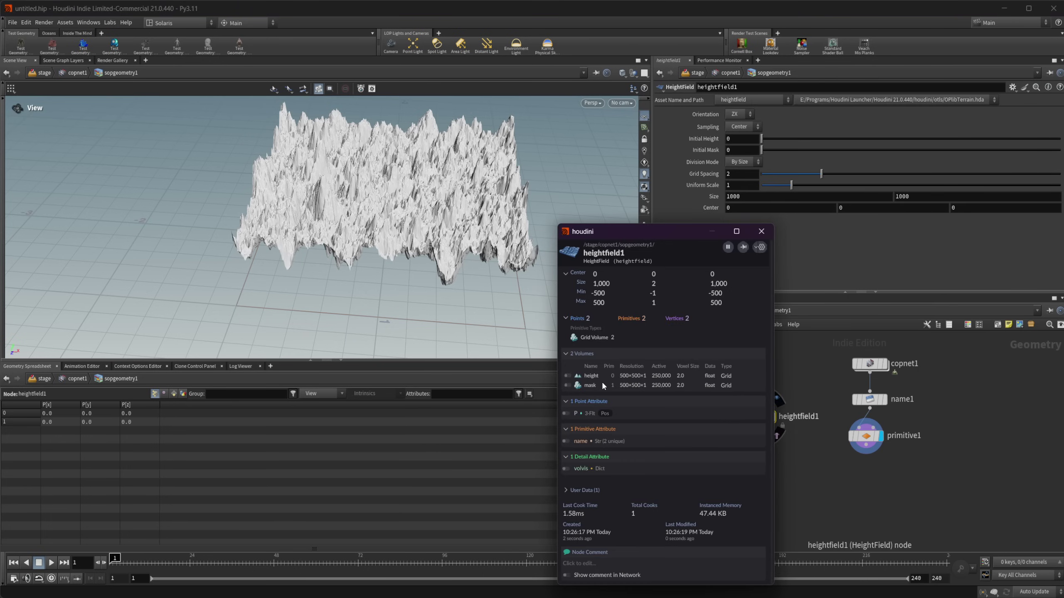
Set the HeightField's division mode to By Axis with 1024 grid samples
{"action": "left_click", "coordinate": [740, 161]}
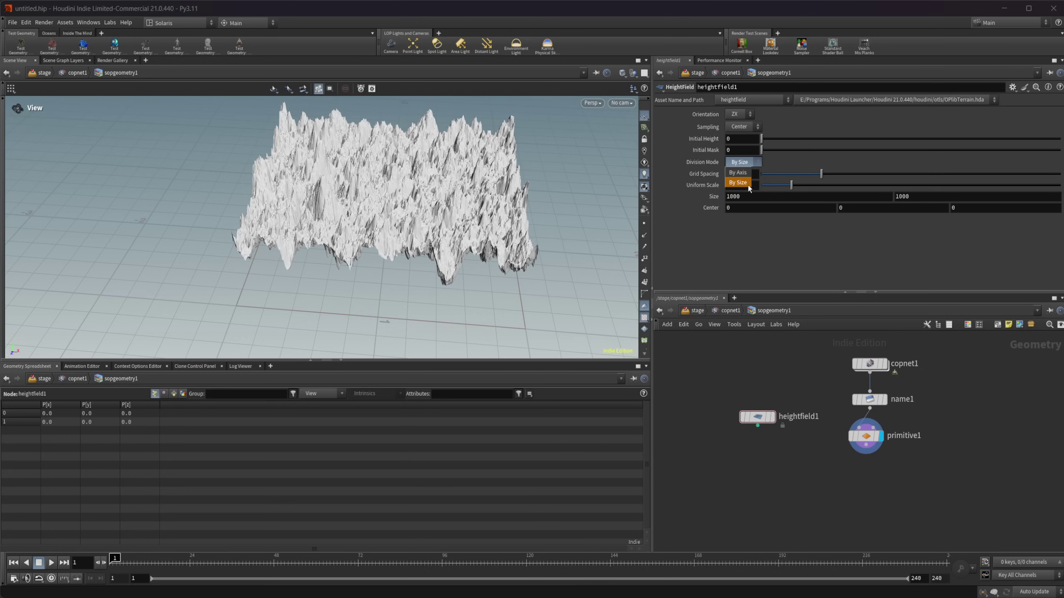
{"action": "left_click", "coordinate": [748, 187]}
{"action": "left_click", "coordinate": [750, 165]}
{"action": "left_click", "coordinate": [744, 173]}
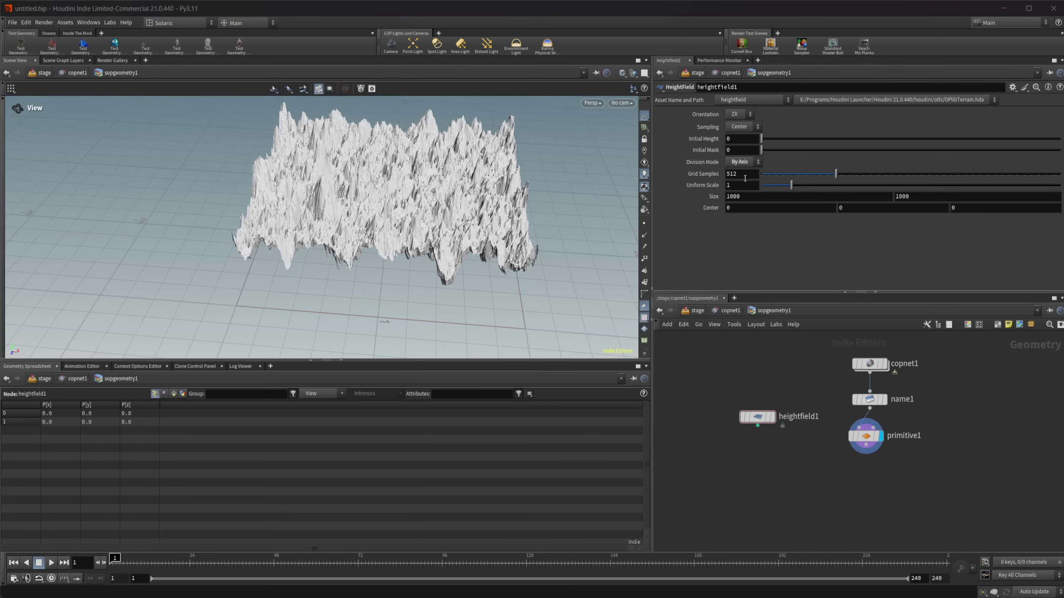
{"action": "left_click", "coordinate": [745, 174]}
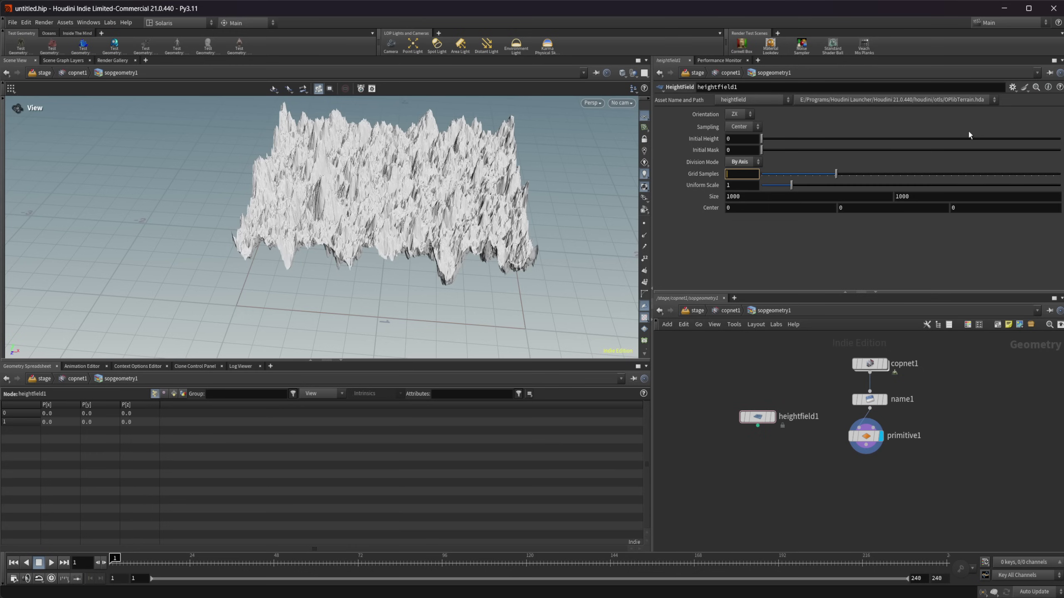
{"action": "type", "text": "1024"}
{"action": "key", "text": "Return"}
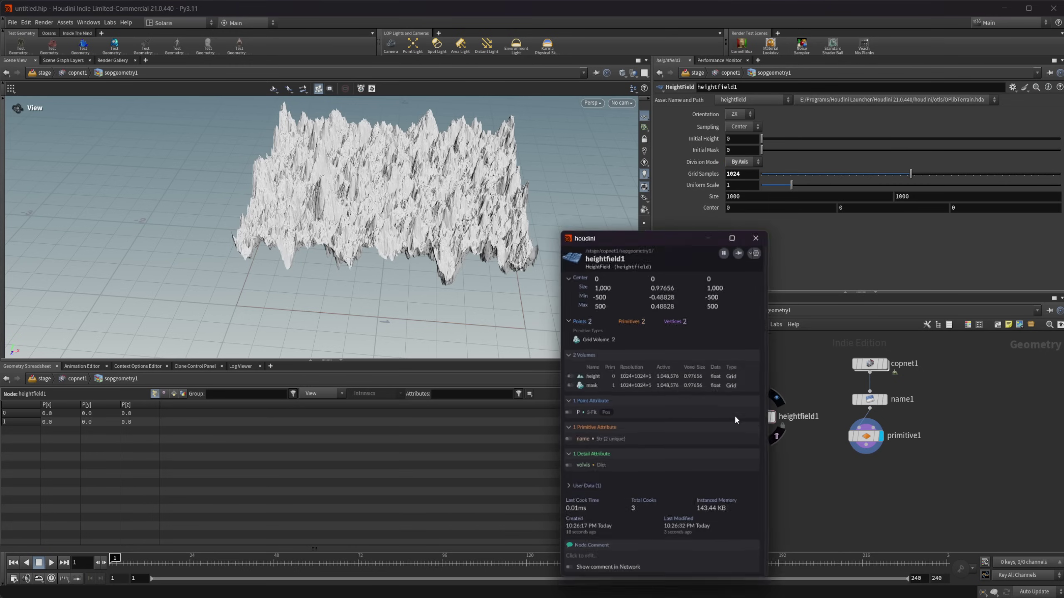
Compare the node information of the HeightField and Primitive Properties nodes, focusing on their volumes, resolution and size
{"action": "middle_click", "coordinate": [735, 415]}
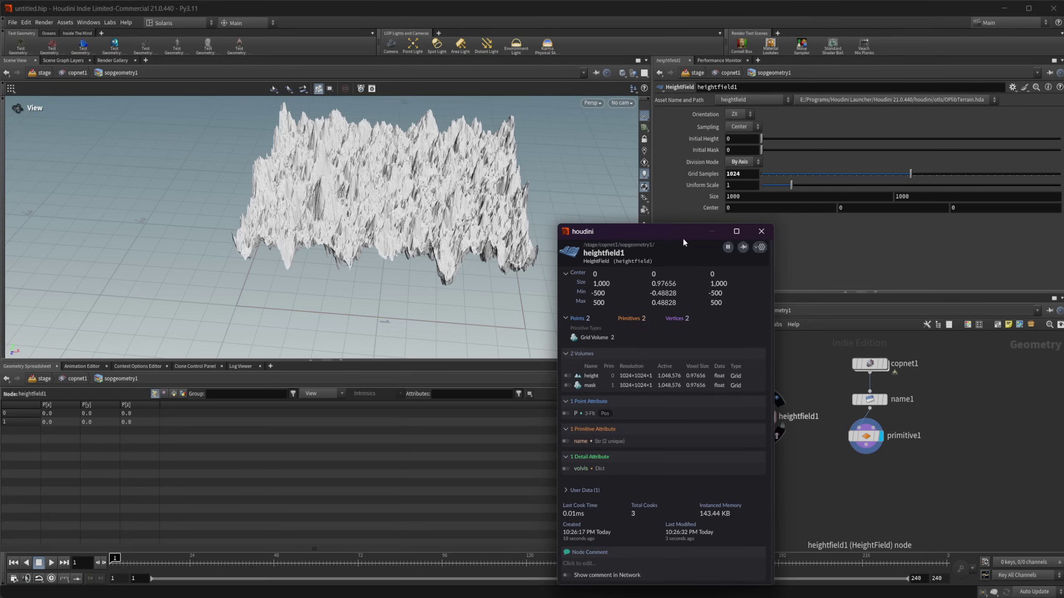
{"action": "left_click_drag", "start_coordinate": [683, 239], "coordinate": [522, 207]}
{"action": "left_click", "coordinate": [839, 436]}
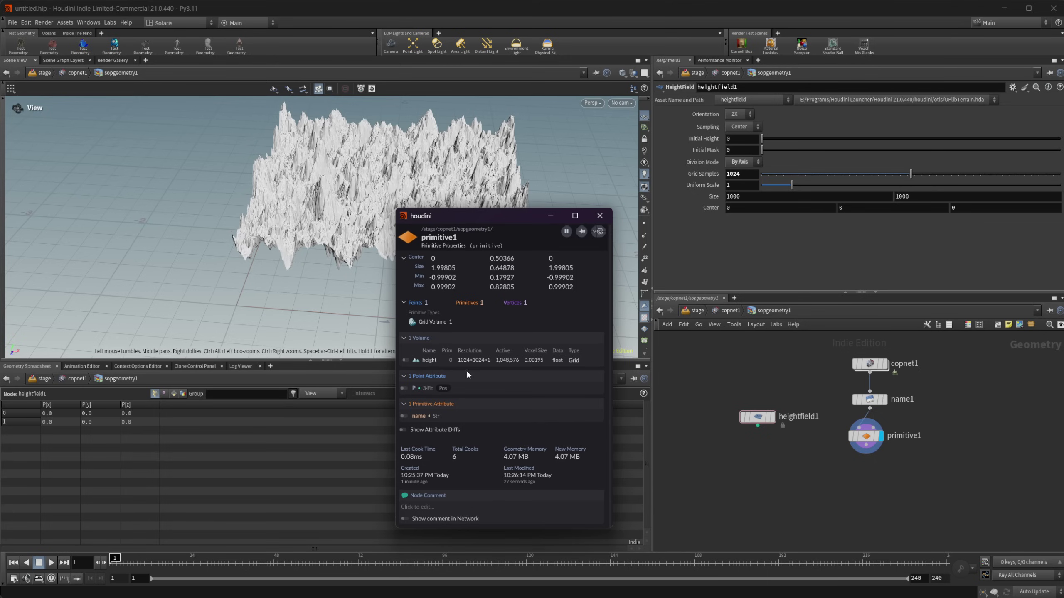
{"action": "middle_click", "coordinate": [746, 416]}
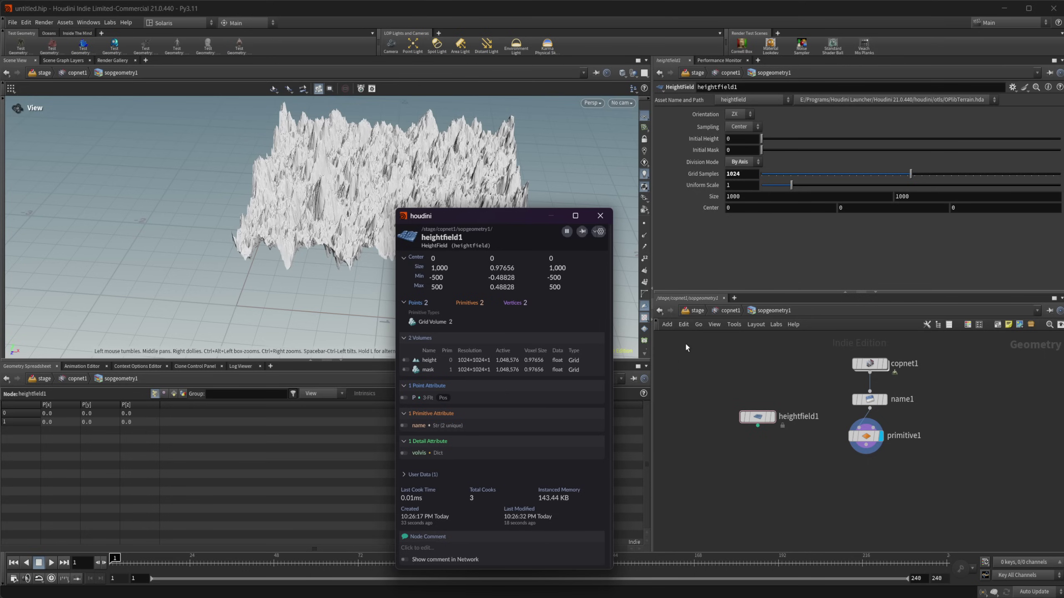
{"action": "left_click", "coordinate": [601, 217]}
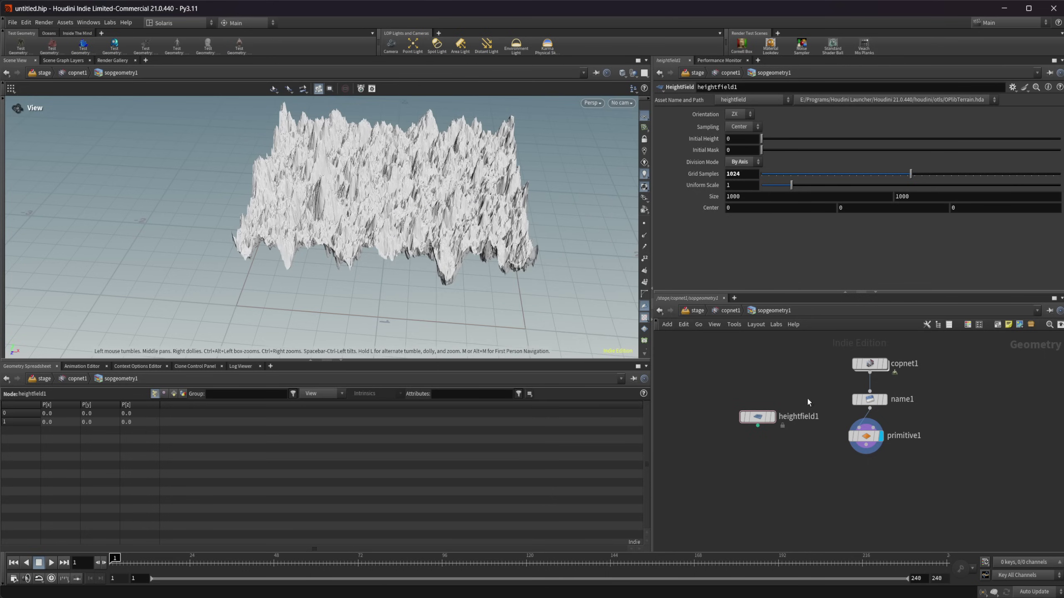
In the parent COP network, add a File node using default.pic and wire it into OUT_Image in place of the fractal noise
{"action": "left_click", "coordinate": [732, 311]}
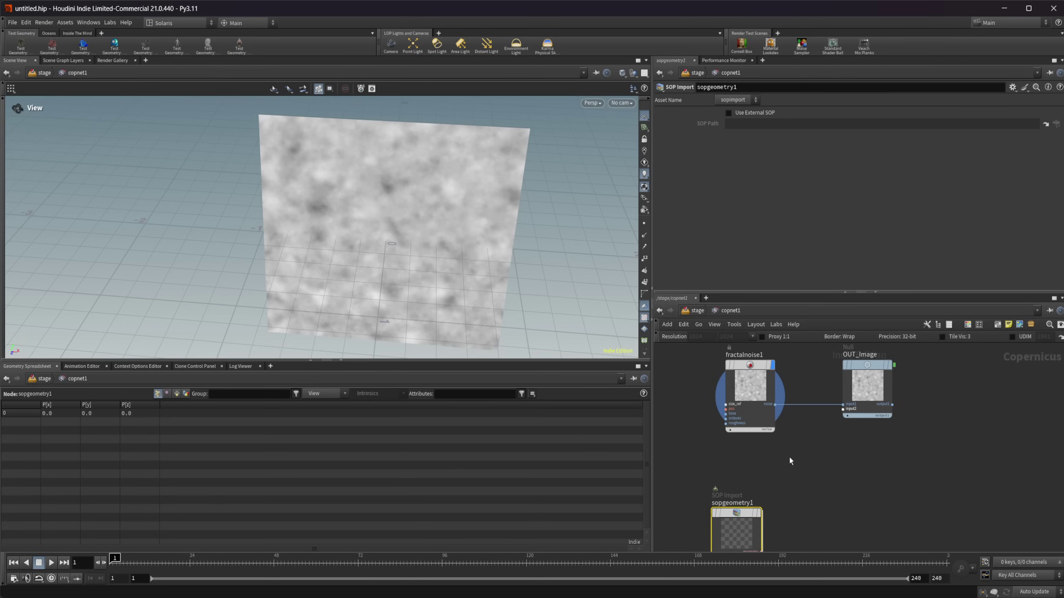
{"action": "key", "text": "Tab"}
{"action": "type", "text": "file"}
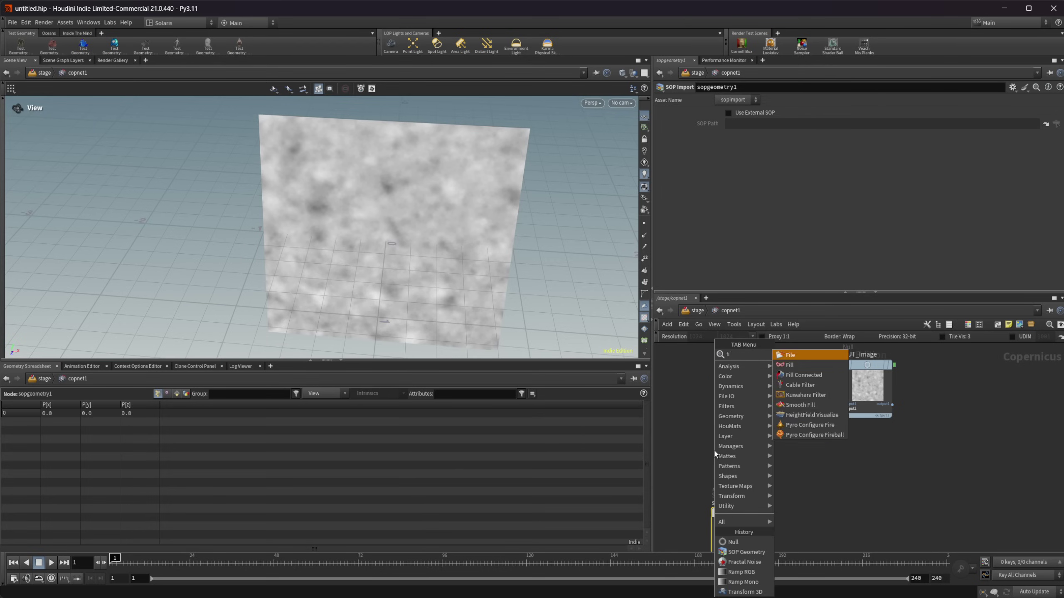
{"action": "key", "text": "Return"}
{"action": "left_click", "coordinate": [714, 451]}
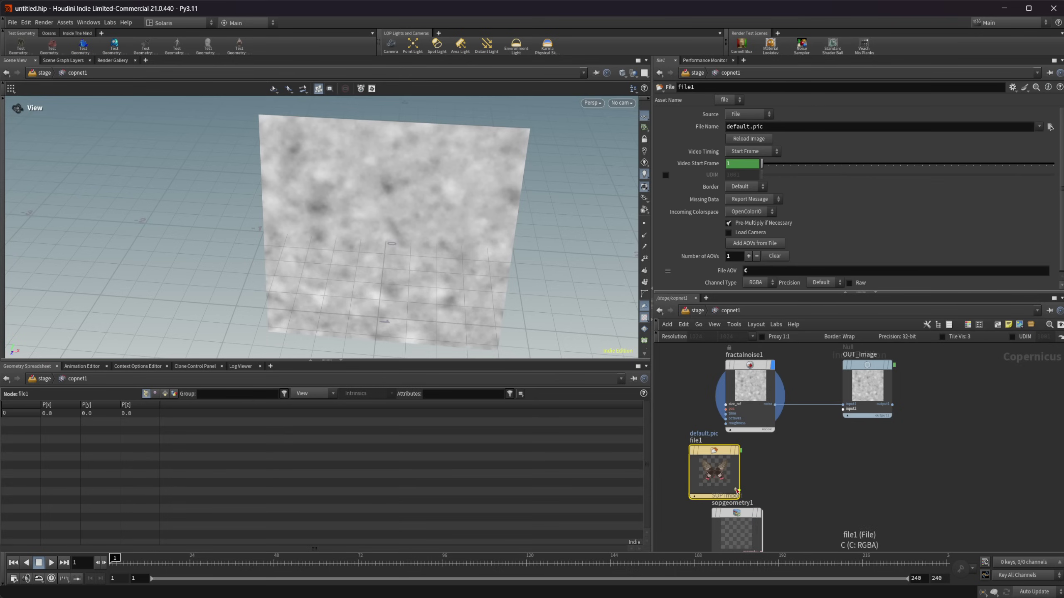
{"action": "left_click_drag", "start_coordinate": [739, 489], "coordinate": [836, 403]}
{"action": "middle_click_drag", "start_coordinate": [827, 456], "coordinate": [836, 417]}
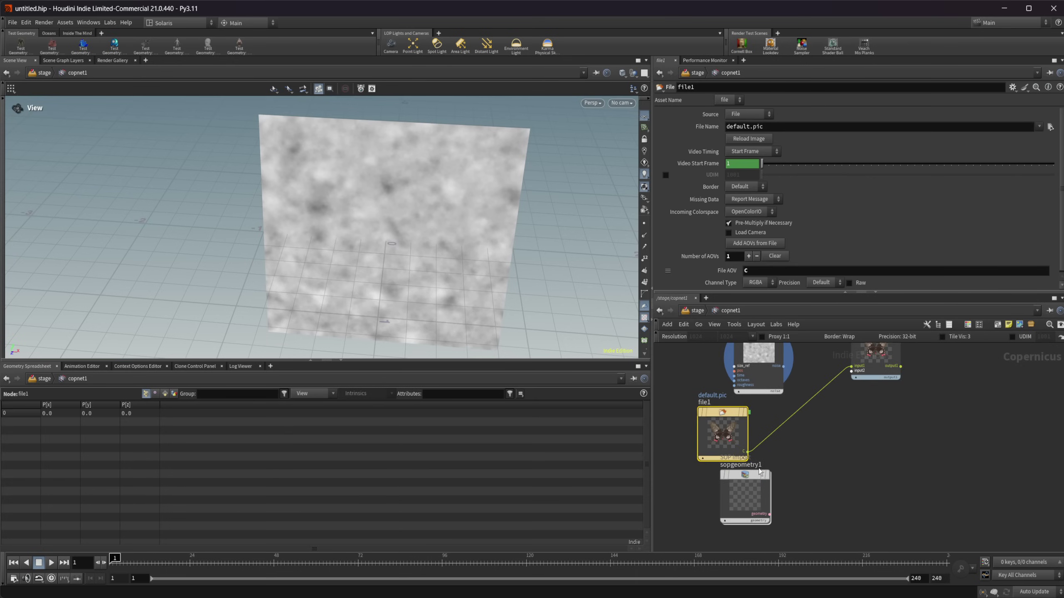
Display the inner COP Network node inside the SOP Import and inspect the imported image and its node information
{"action": "left_click", "coordinate": [737, 491]}
{"action": "double_click", "coordinate": [737, 491]}
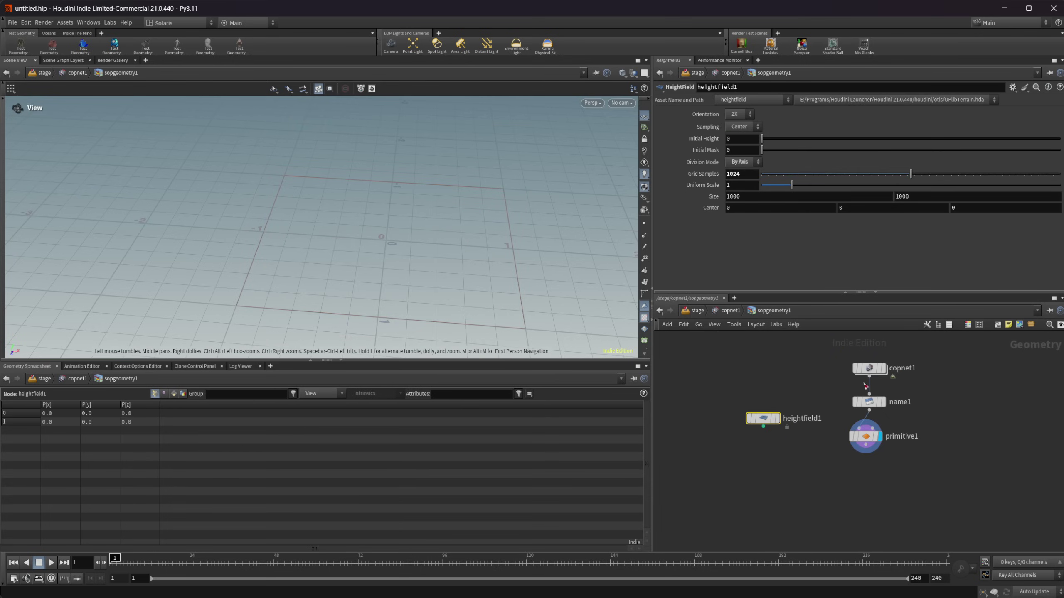
{"action": "left_click", "coordinate": [869, 367]}
{"action": "left_click", "coordinate": [882, 368]}
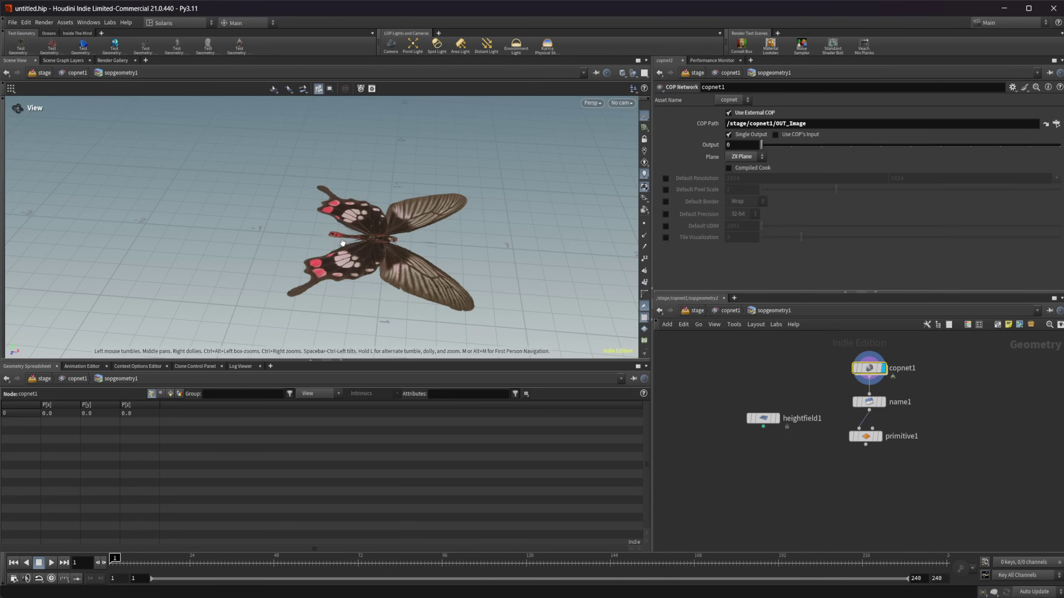
{"action": "left_click_drag", "start_coordinate": [354, 238], "coordinate": [466, 245]}
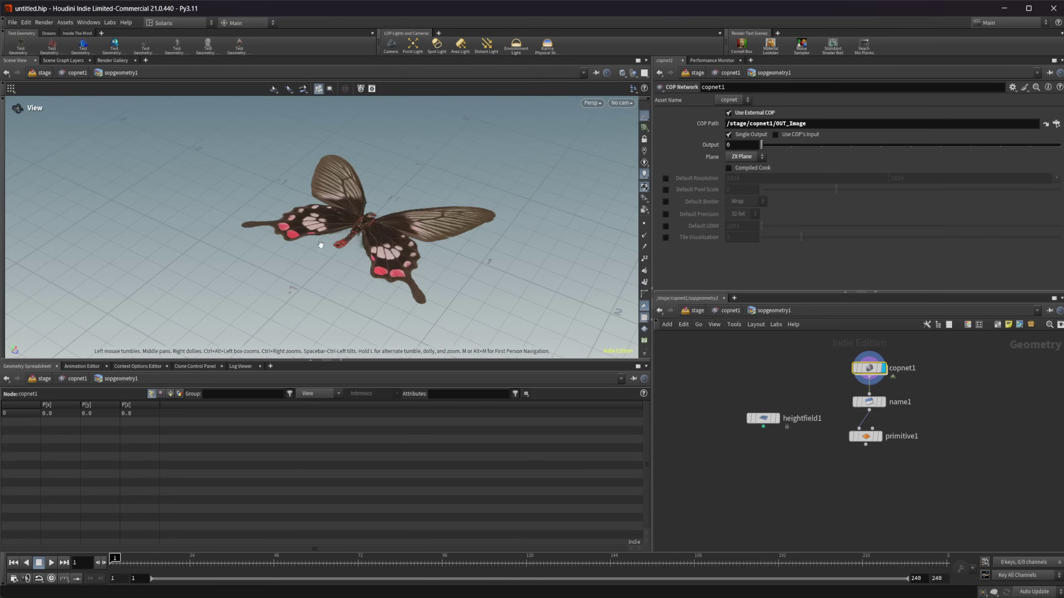
{"action": "left_click", "coordinate": [845, 365]}
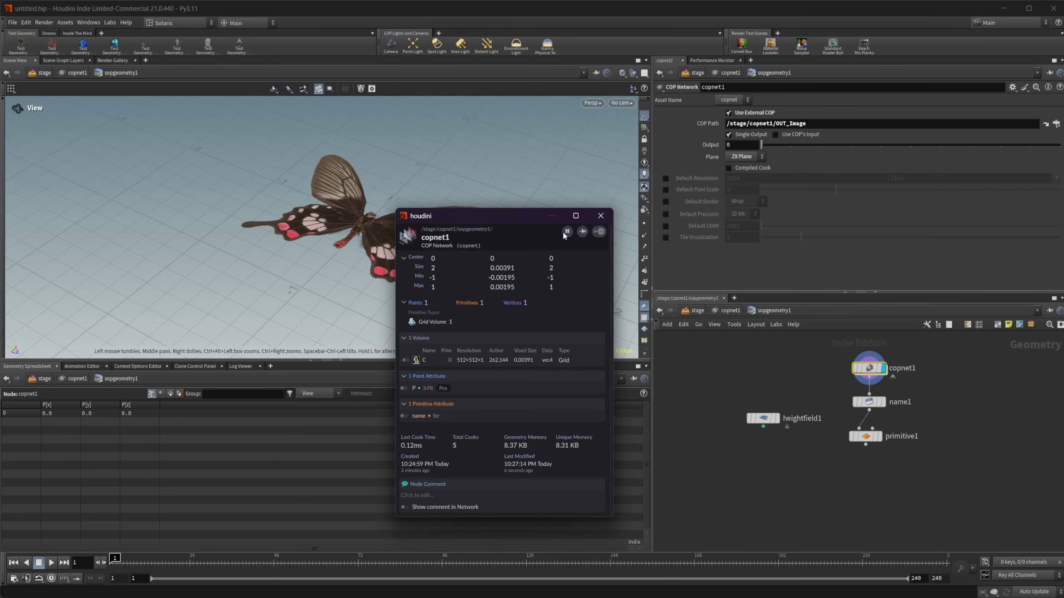
{"action": "left_click", "coordinate": [600, 215]}
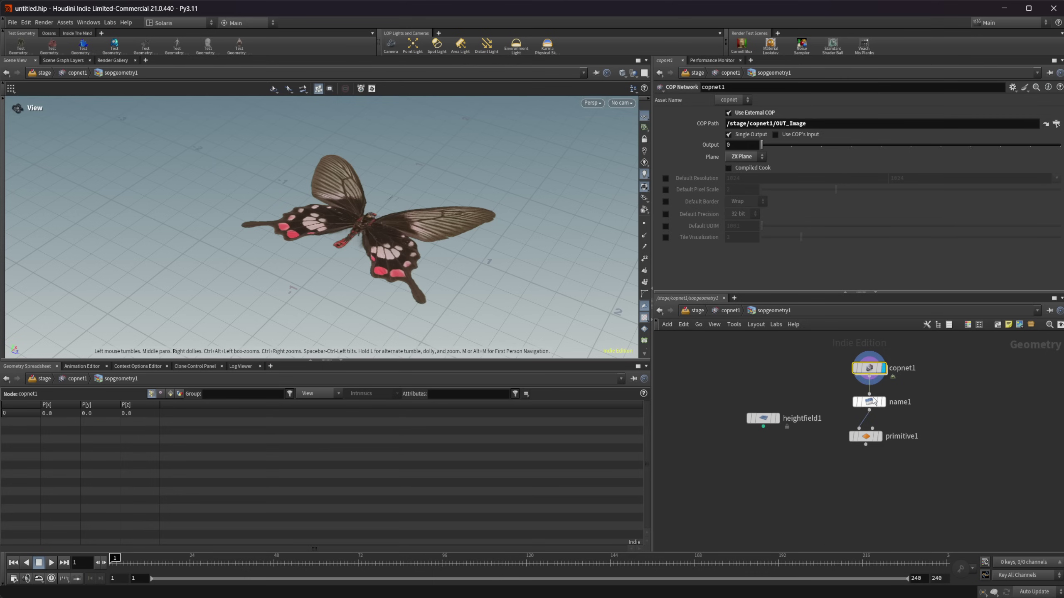
In the parent COP network, insert an RGB to Mono node between the File node and OUT_Image
{"action": "left_click", "coordinate": [731, 313]}
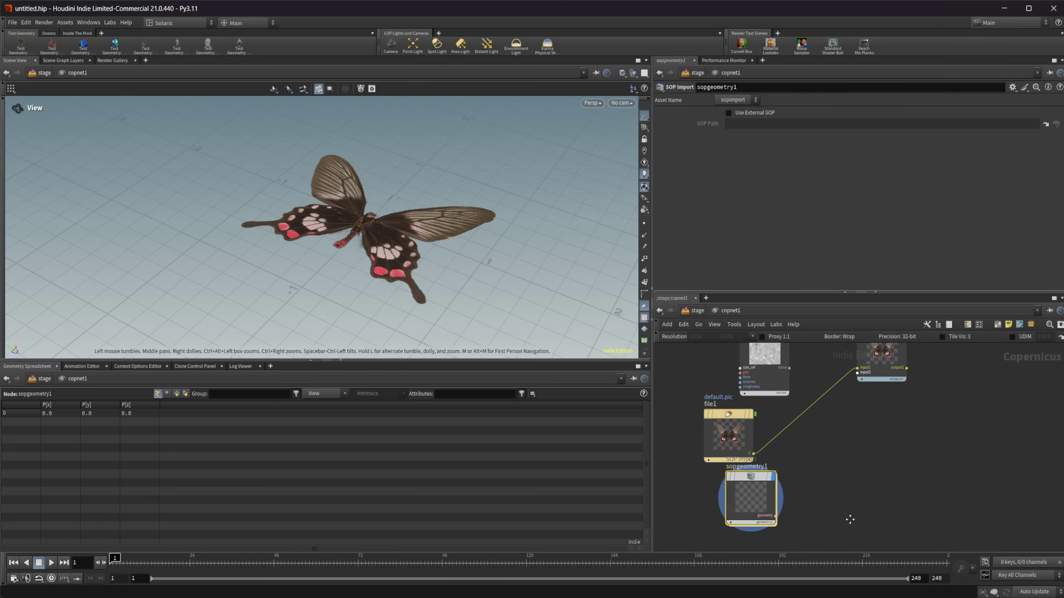
{"action": "key", "text": "Tab"}
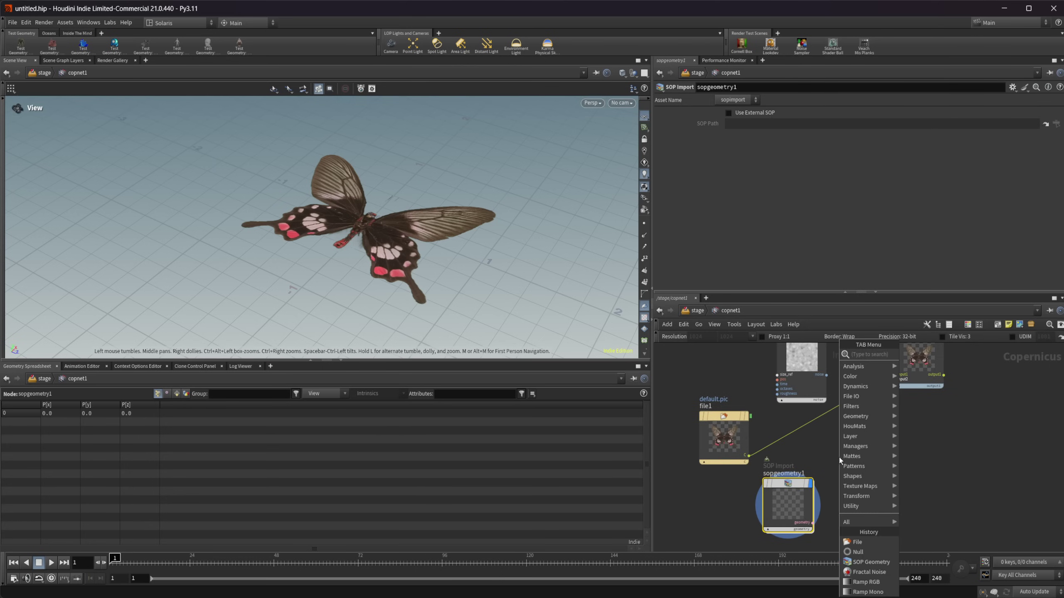
{"action": "type", "text": "rgb to"}
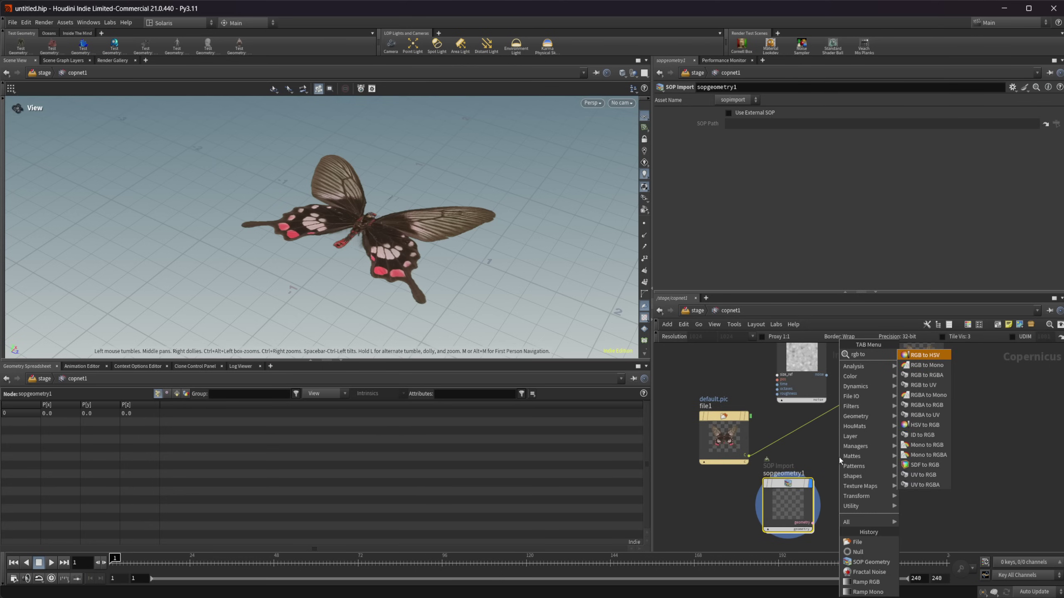
{"action": "key", "text": "Down"}
{"action": "key", "text": "Return"}
{"action": "left_click", "coordinate": [839, 457]}
{"action": "left_click_drag", "start_coordinate": [839, 459], "coordinate": [823, 409]}
Return inside the SOP Import and display the Primitive Properties node to view the mono image as a height field
{"action": "left_click", "coordinate": [791, 506]}
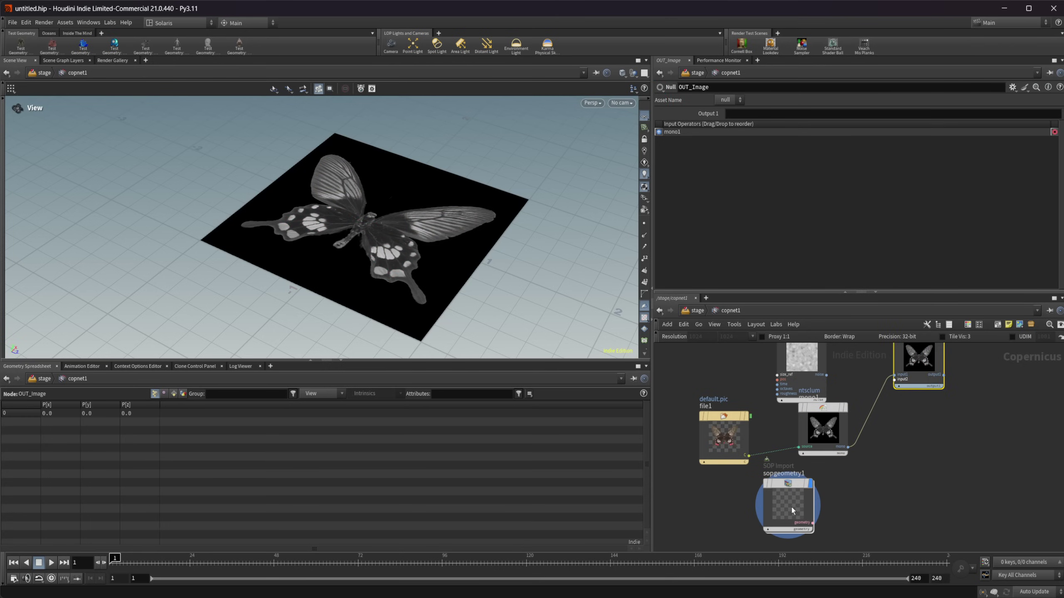
{"action": "double_click", "coordinate": [791, 506]}
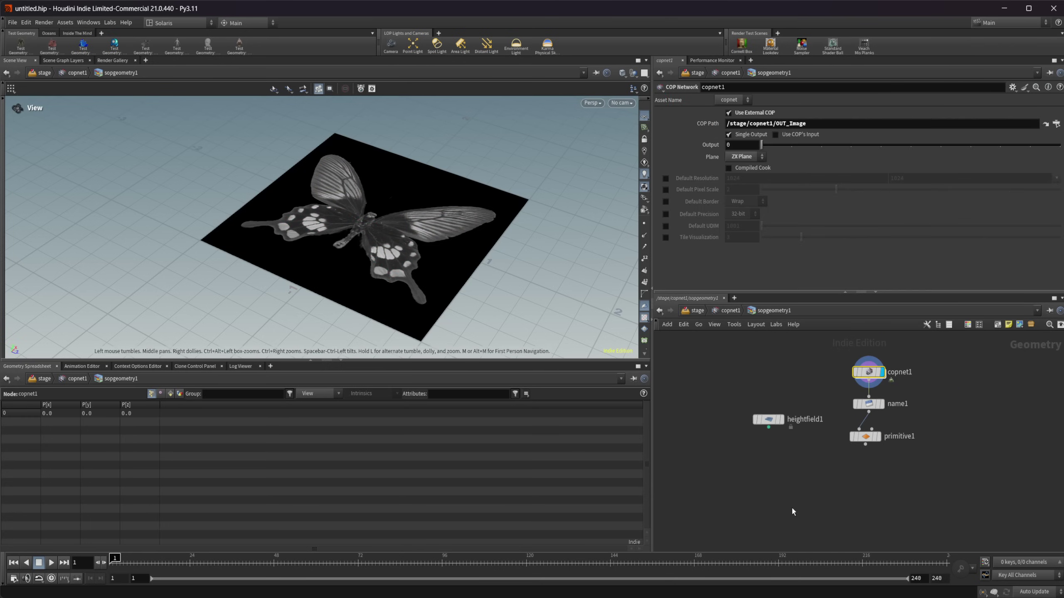
{"action": "left_click", "coordinate": [865, 436]}
{"action": "left_click_drag", "start_coordinate": [384, 270], "coordinate": [312, 208]}
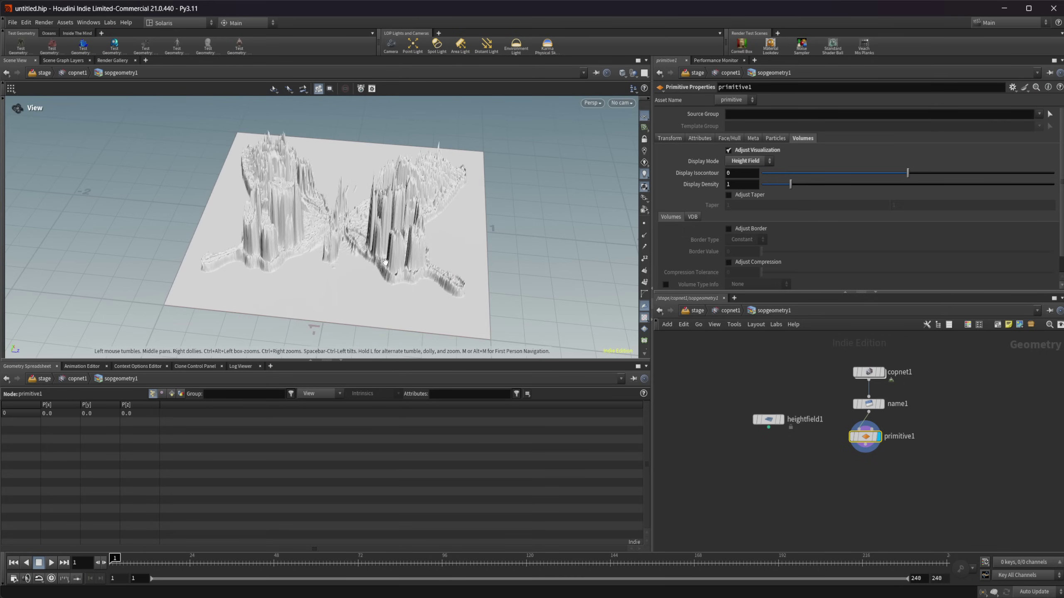
Return to the parent COP network and rearrange the fractal noise, File and RGB to Mono nodes so they no longer overlap
{"action": "left_click_drag", "start_coordinate": [386, 262], "coordinate": [361, 253]}
{"action": "left_click_drag", "start_coordinate": [301, 200], "coordinate": [343, 207]}
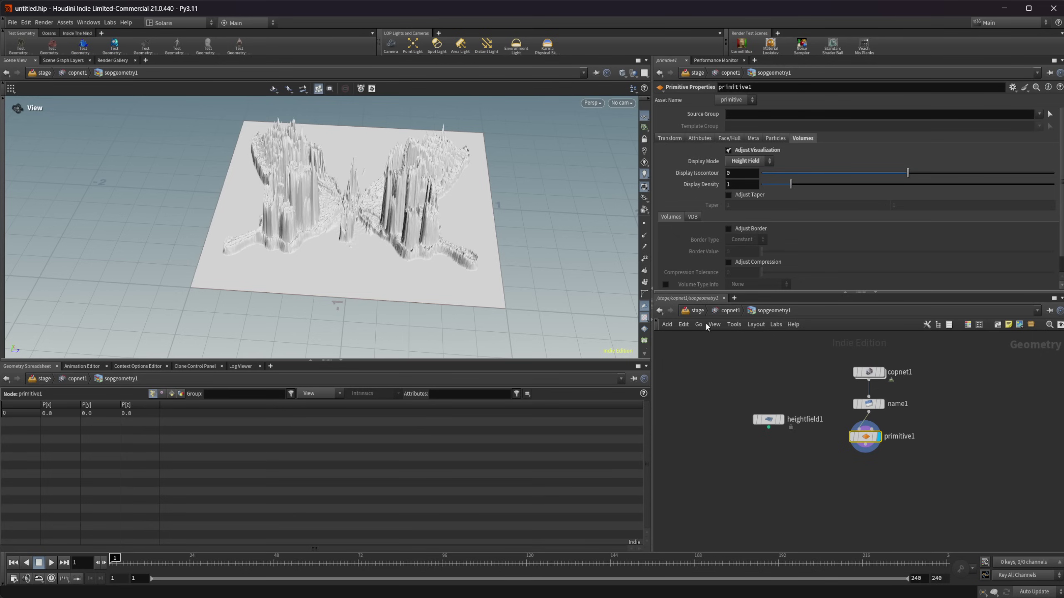
{"action": "left_click", "coordinate": [712, 313]}
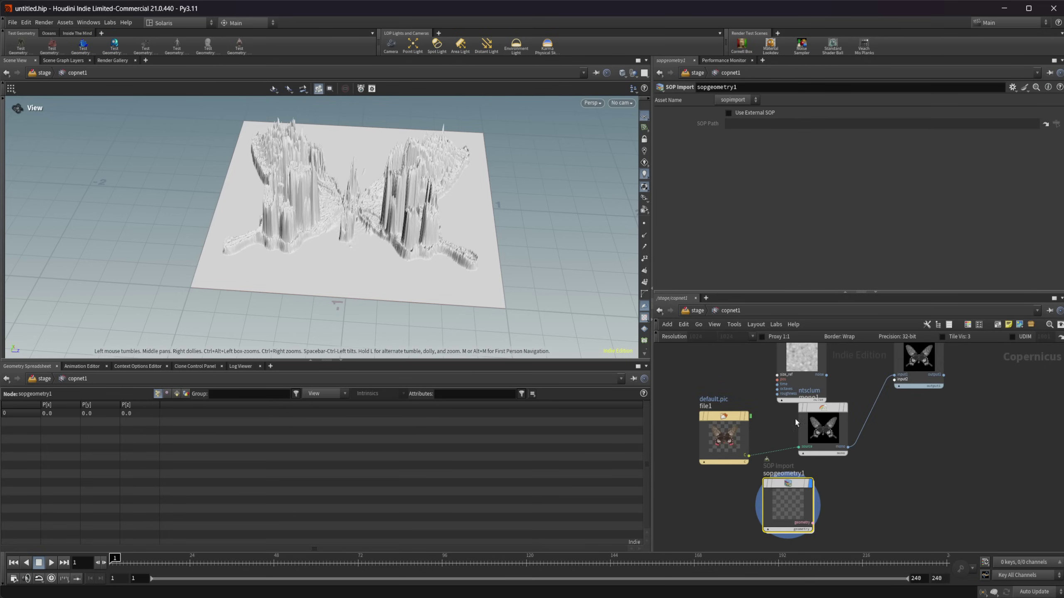
{"action": "middle_click_drag", "start_coordinate": [862, 461], "coordinate": [836, 510]}
{"action": "scroll", "coordinate": [863, 488], "scroll_direction": "down", "scroll_amount": 3}
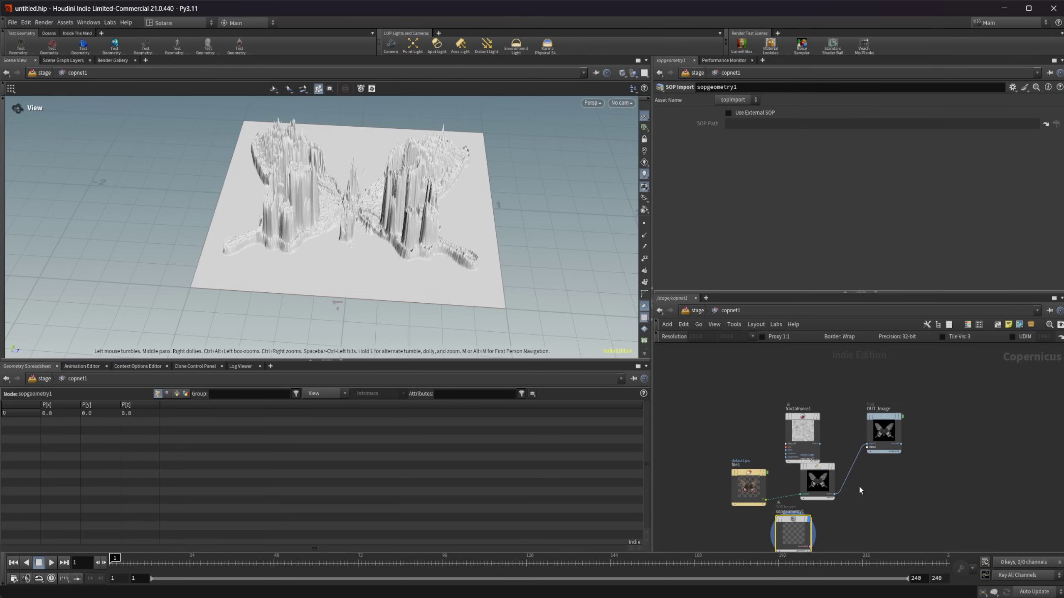
{"action": "left_click_drag", "start_coordinate": [788, 415], "coordinate": [784, 407]}
{"action": "left_click_drag", "start_coordinate": [752, 486], "coordinate": [751, 470]}
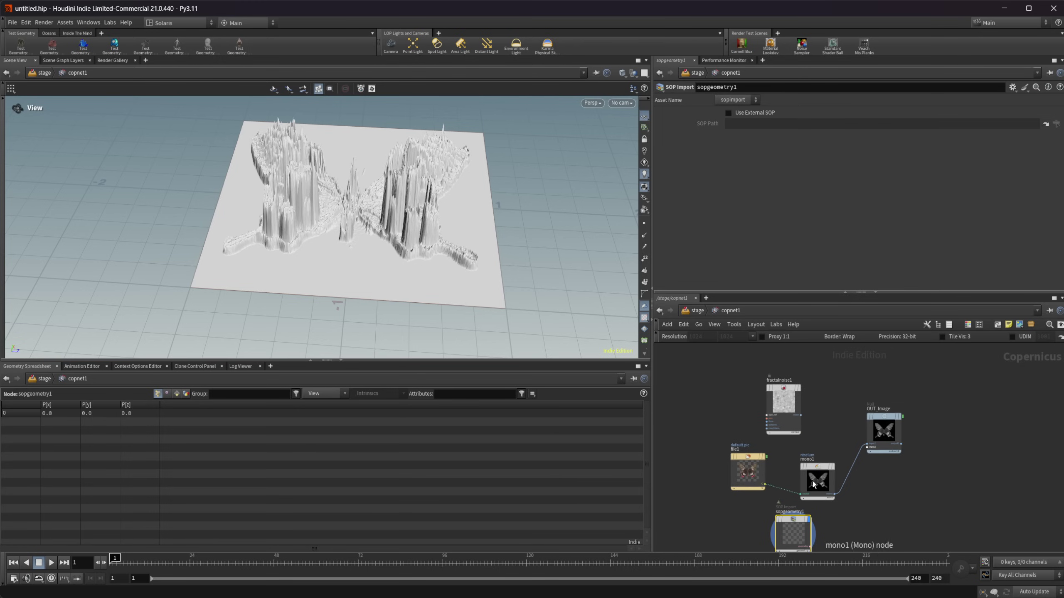
{"action": "left_click_drag", "start_coordinate": [812, 485], "coordinate": [808, 474]}
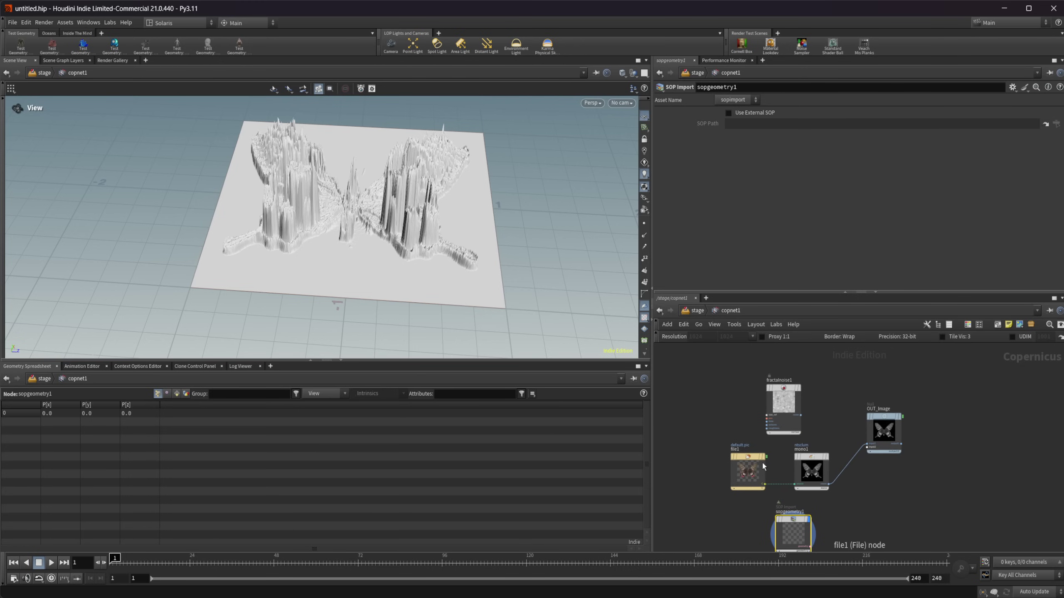
Add a second SOP Import node below the existing one in the COP network
{"action": "middle_click_drag", "start_coordinate": [904, 481], "coordinate": [881, 454]}
{"action": "scroll", "coordinate": [879, 453], "scroll_direction": "down", "scroll_amount": 2}
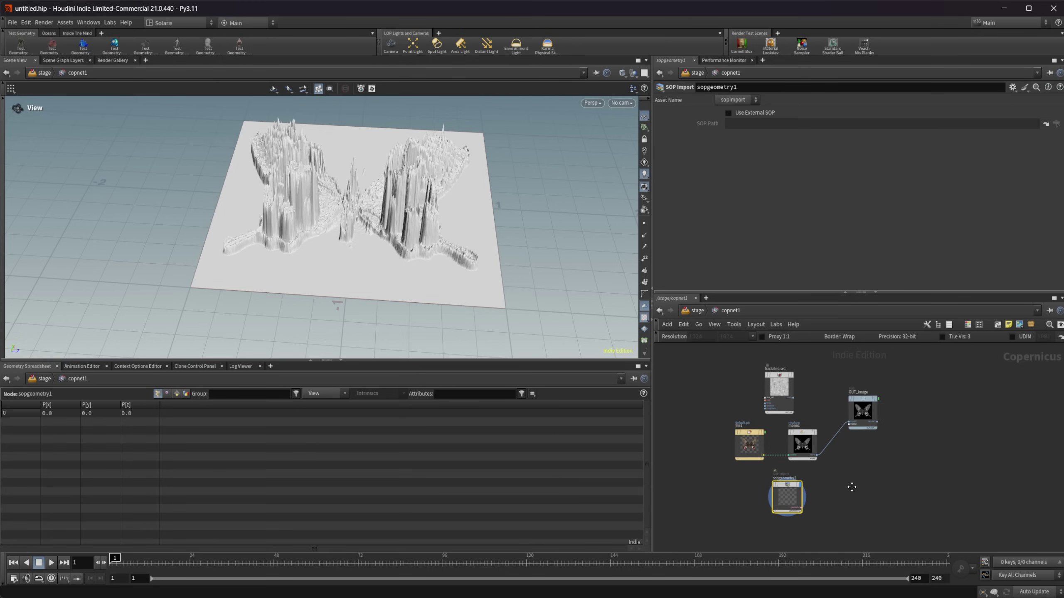
{"action": "middle_click_drag", "start_coordinate": [847, 519], "coordinate": [836, 452]}
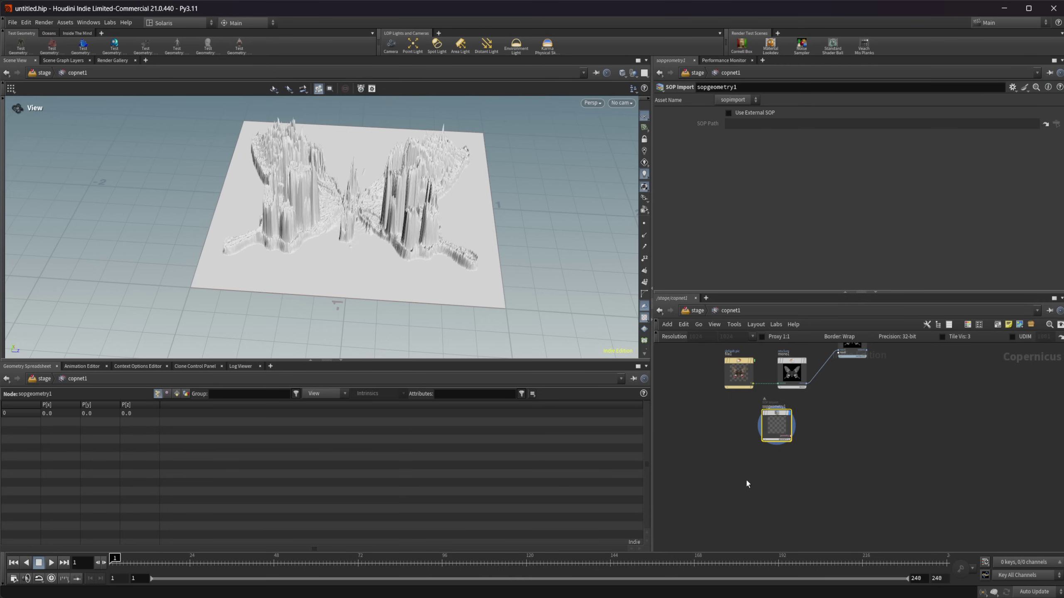
{"action": "key", "text": "Tab"}
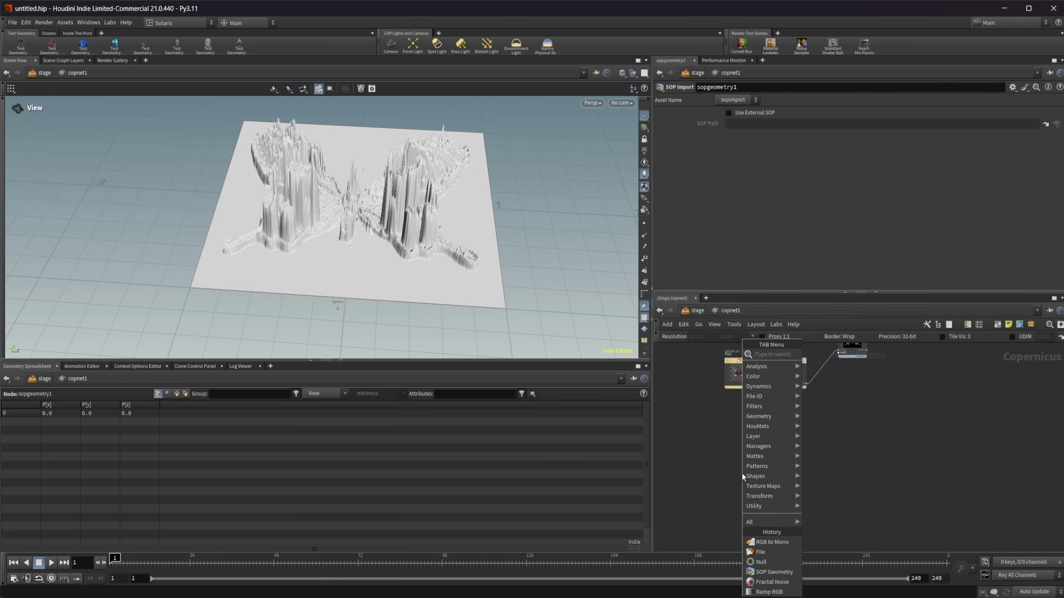
{"action": "type", "text": "sop"}
{"action": "key", "text": "Return"}
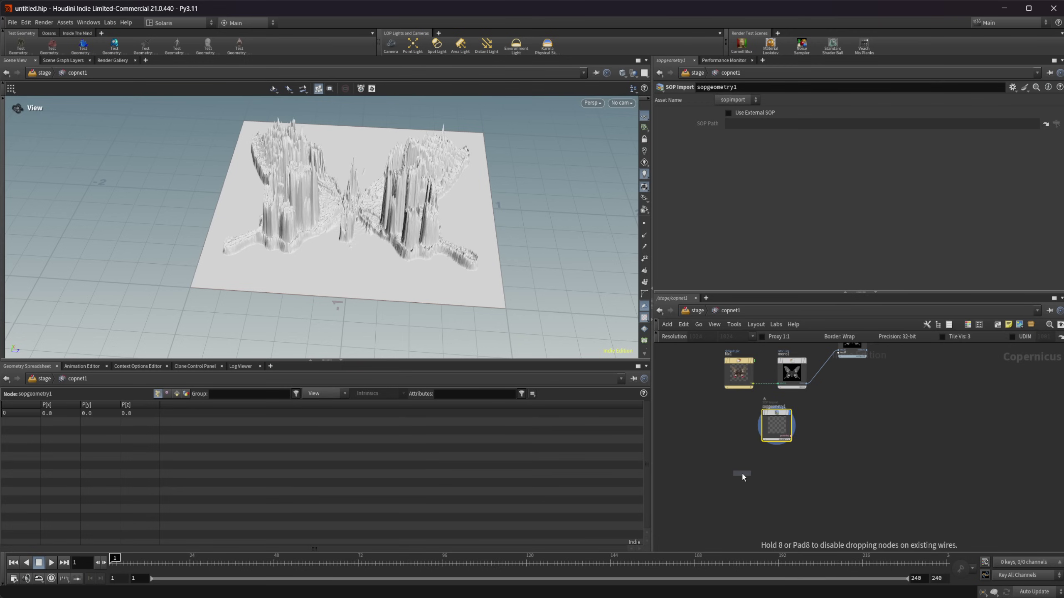
{"action": "left_click", "coordinate": [742, 474]}
Inside the new SOP Import, add a Test Geometry: Pig Head, return to the COP network and view the whole head
{"action": "double_click", "coordinate": [742, 477]}
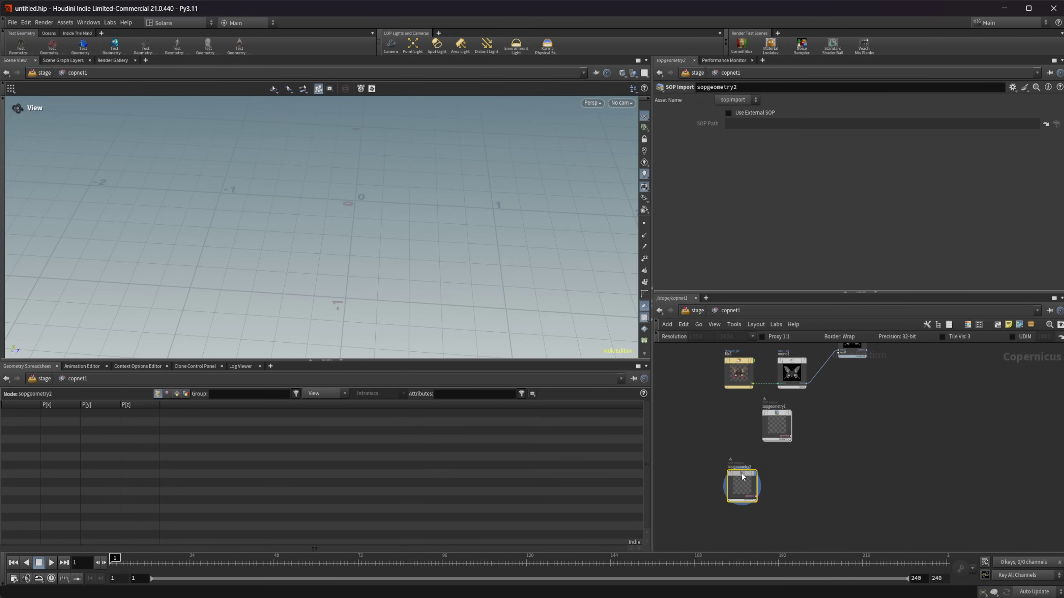
{"action": "key", "text": "Tab"}
{"action": "type", "text": "pig"}
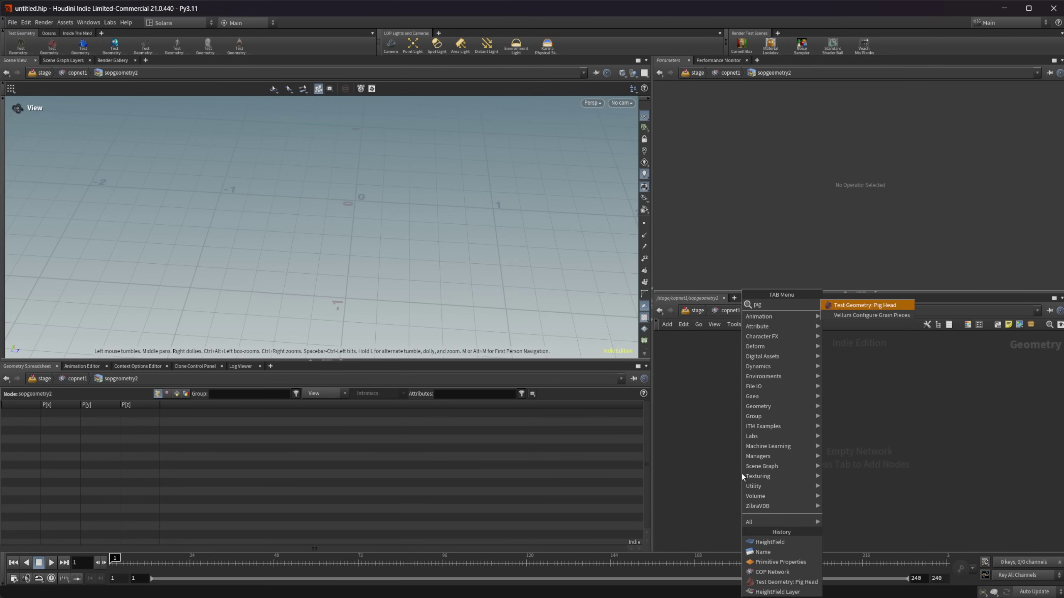
{"action": "key", "text": "Return"}
{"action": "left_click", "coordinate": [742, 476]}
{"action": "left_click", "coordinate": [730, 311]}
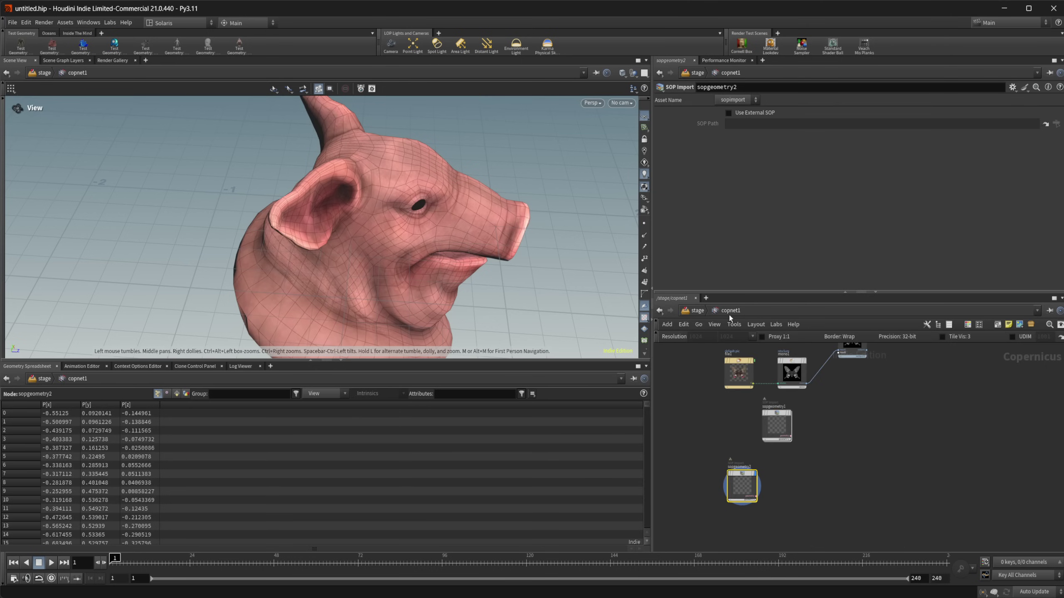
{"action": "left_click_drag", "start_coordinate": [442, 294], "coordinate": [368, 268]}
{"action": "scroll", "coordinate": [779, 489], "scroll_direction": "up", "scroll_amount": 3}
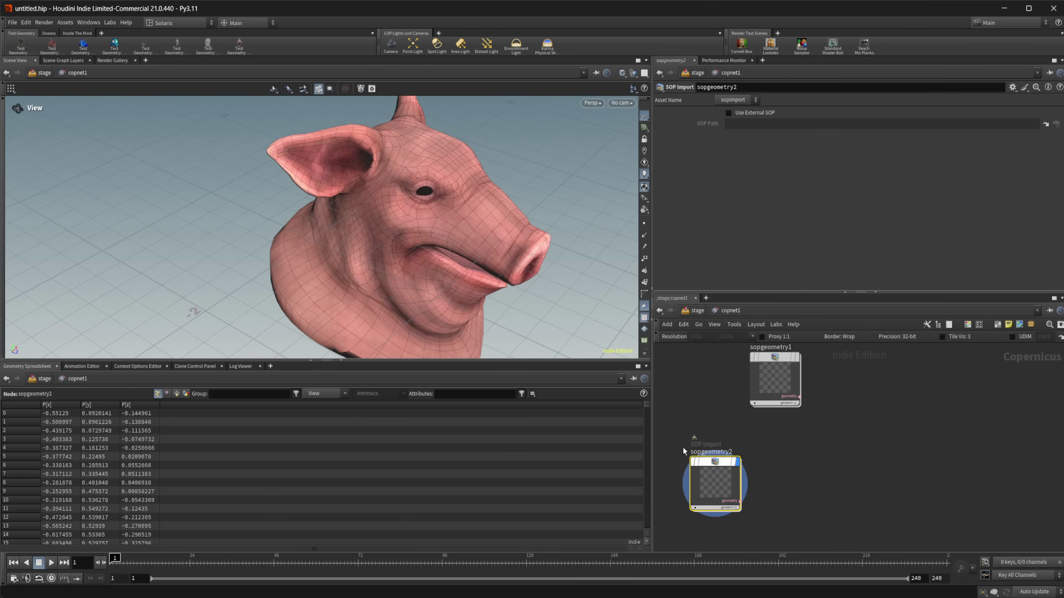
{"action": "left_click_drag", "start_coordinate": [473, 243], "coordinate": [426, 249]}
{"action": "right_click_drag", "start_coordinate": [426, 249], "coordinate": [406, 288]}
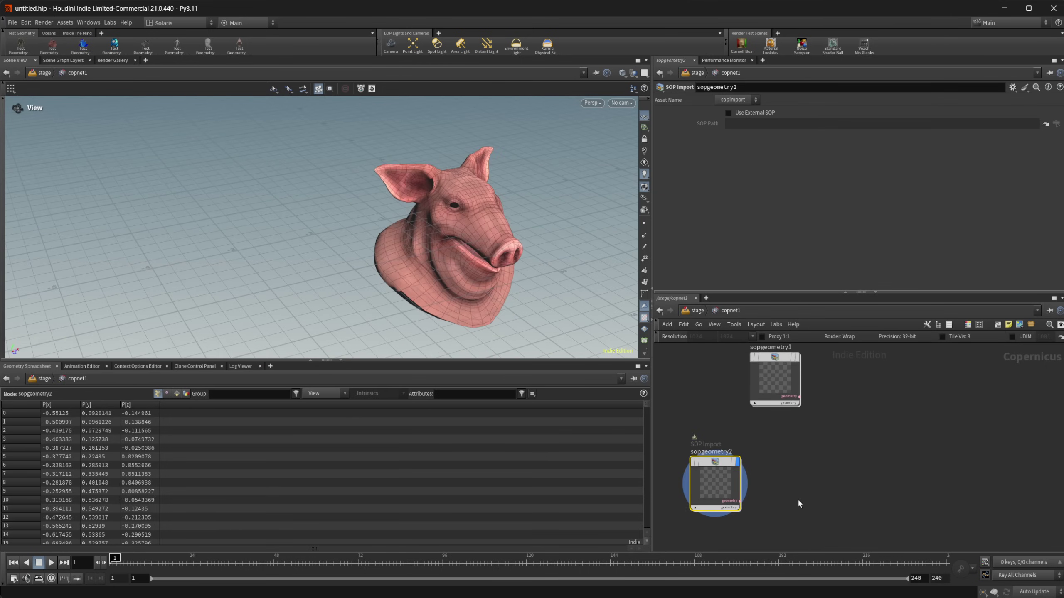
Add a Rasterize Geometry node and wire the pig head SOP Import's output into its geometry input
{"action": "middle_click_drag", "start_coordinate": [787, 481], "coordinate": [756, 463]}
{"action": "key", "text": "Tab"}
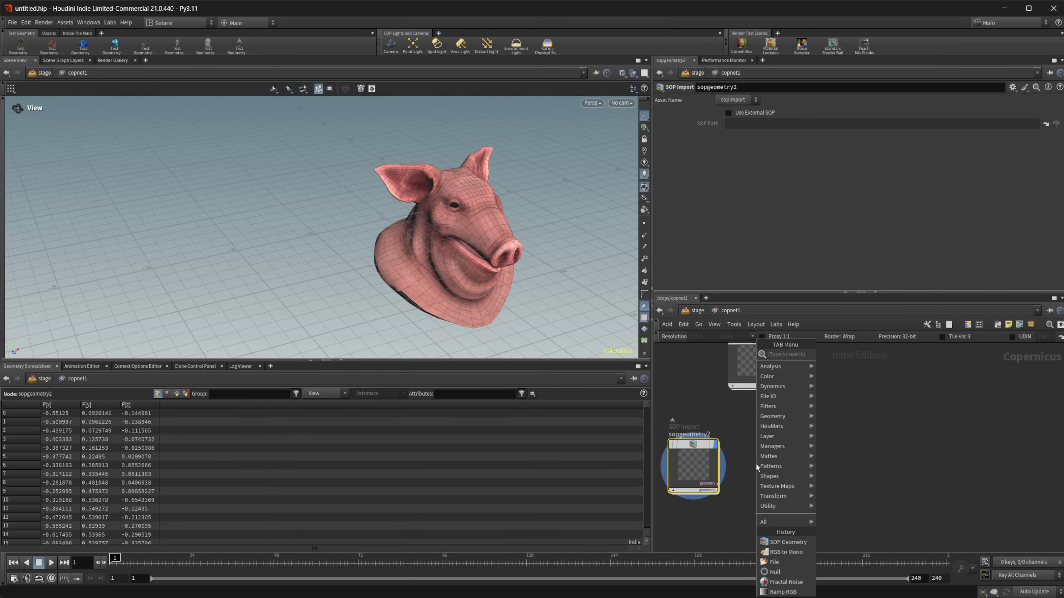
{"action": "type", "text": "raster"}
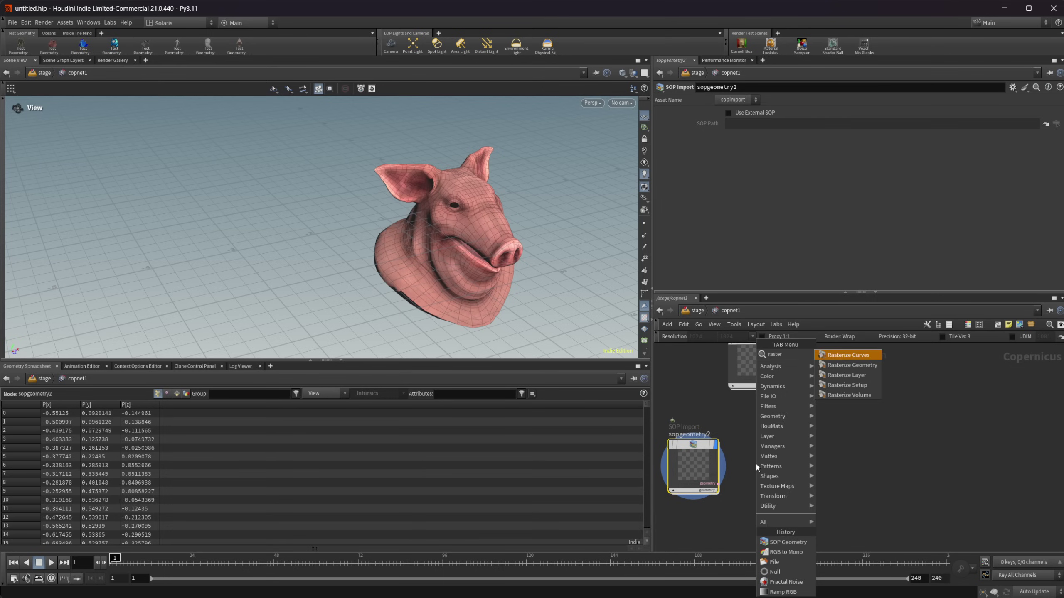
{"action": "key", "text": "Down"}
{"action": "key", "text": "Return"}
{"action": "left_click", "coordinate": [816, 465]}
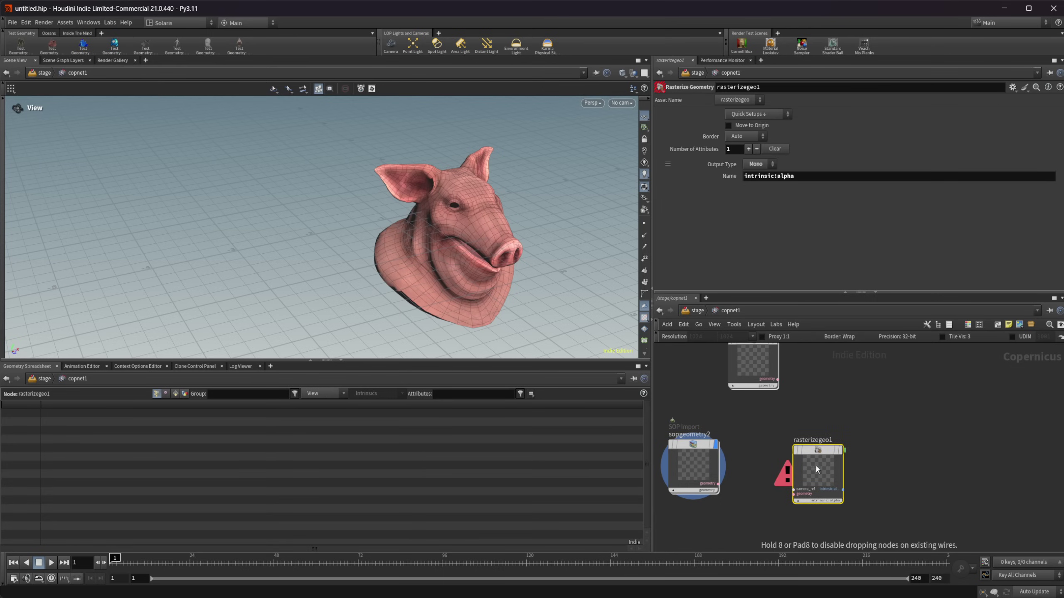
{"action": "left_click_drag", "start_coordinate": [717, 485], "coordinate": [791, 488]}
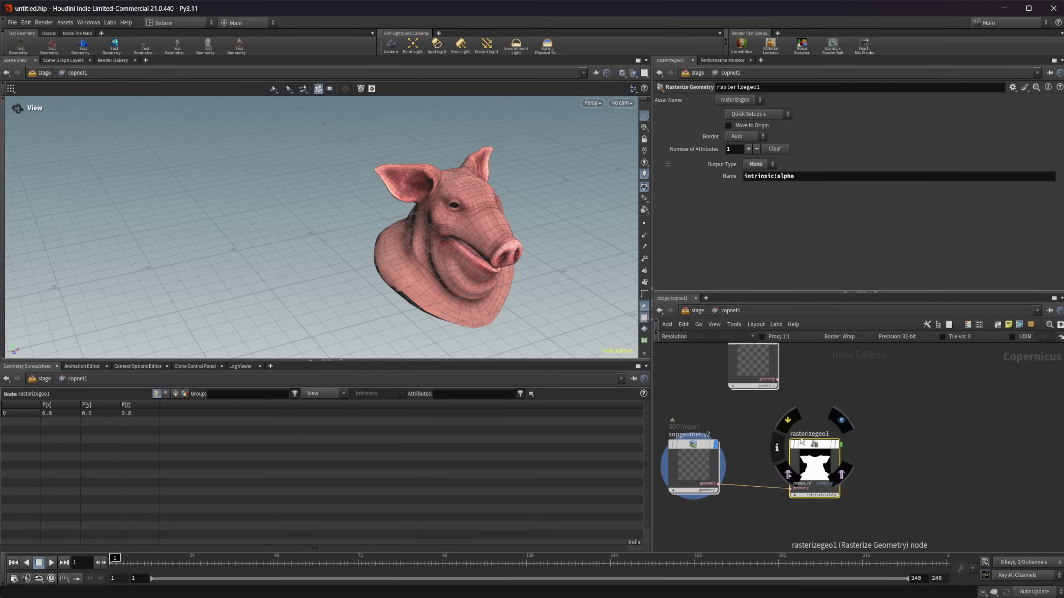
Add a second attribute, uv, with output type UV to the Rasterize Geometry node and display its uv output
{"action": "left_click", "coordinate": [750, 150]}
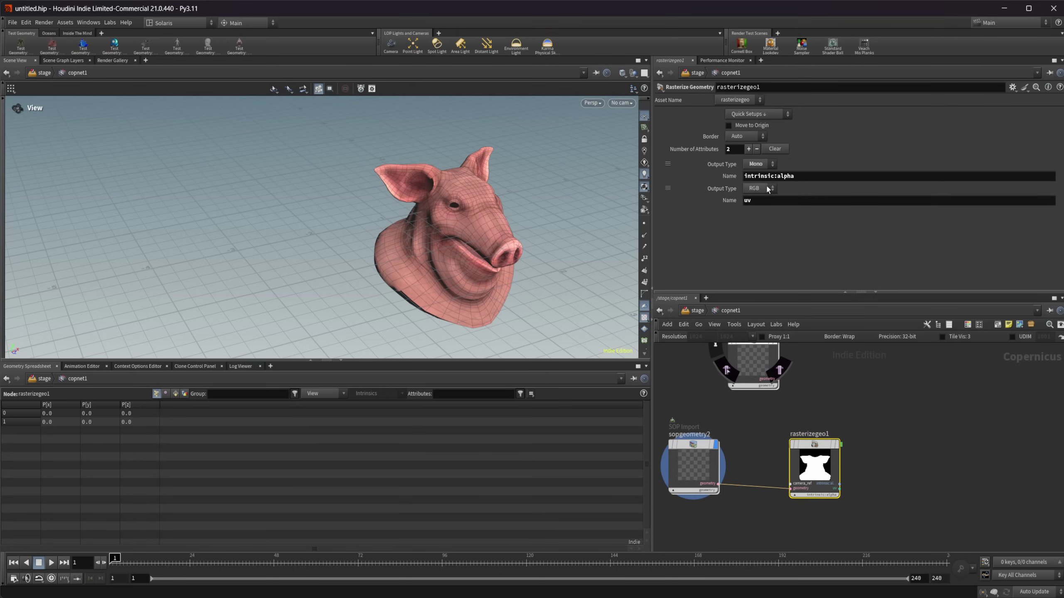
{"action": "left_click", "coordinate": [760, 188]}
{"action": "left_click", "coordinate": [753, 208]}
{"action": "scroll", "coordinate": [851, 502], "scroll_direction": "up", "scroll_amount": 2}
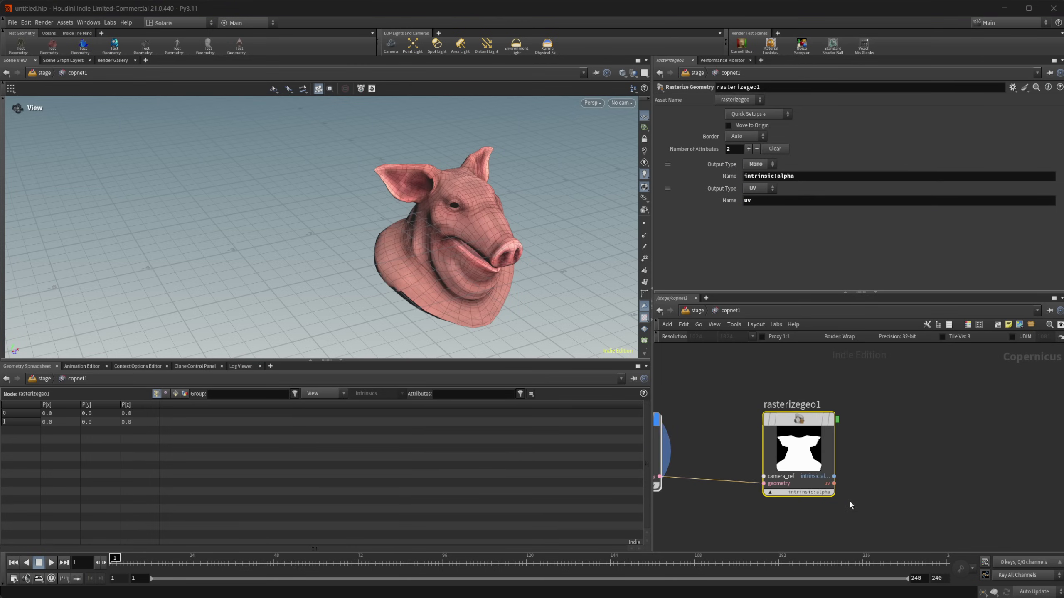
{"action": "left_click", "coordinate": [831, 419]}
{"action": "left_click", "coordinate": [828, 493]}
{"action": "left_click", "coordinate": [836, 509]}
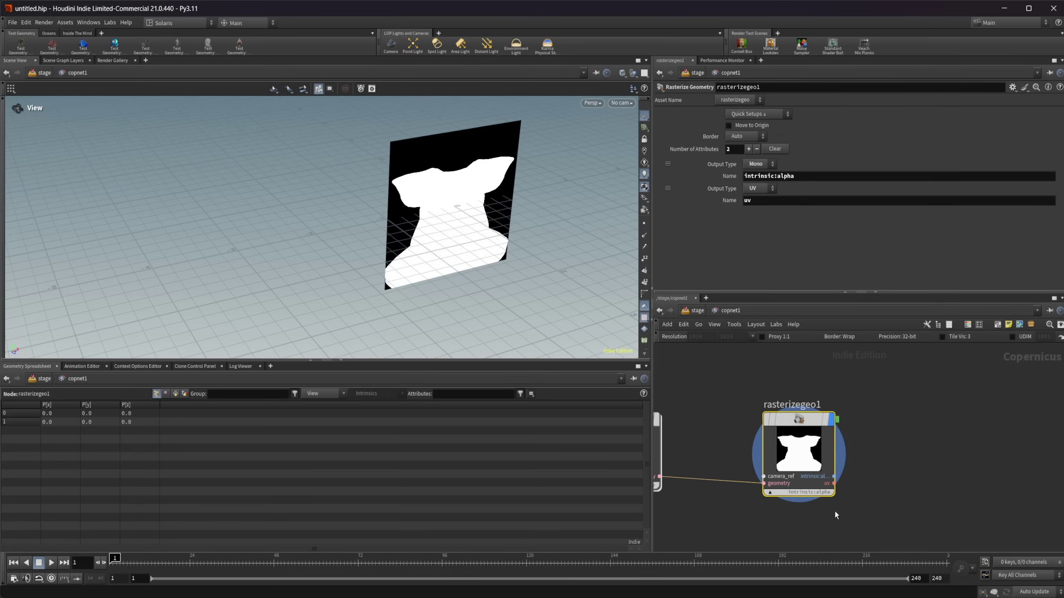
Add a Texture Sample node beside the Rasterize Geometry node and wire the uv output into its uv input
{"action": "scroll", "coordinate": [834, 482], "scroll_direction": "down", "scroll_amount": 2}
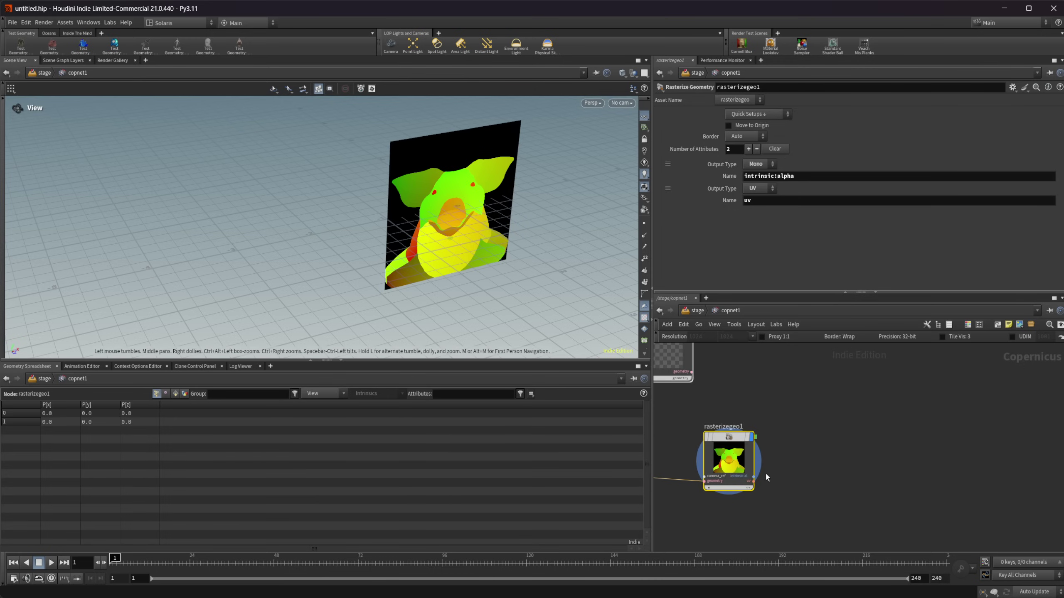
{"action": "key", "text": "Tab"}
{"action": "type", "text": "text"}
{"action": "key", "text": "Return"}
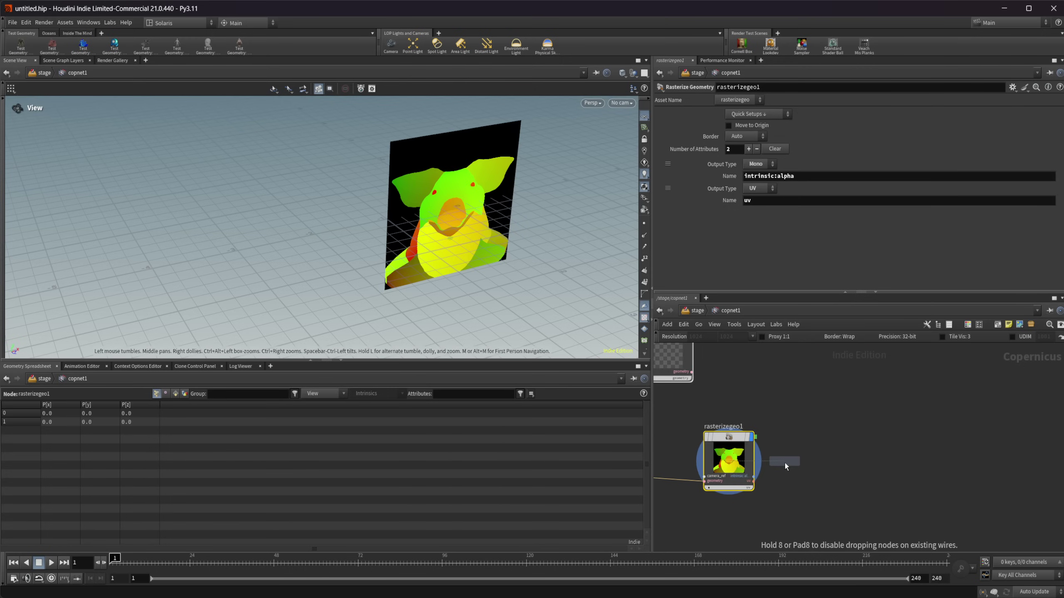
{"action": "left_click", "coordinate": [785, 462]}
{"action": "scroll", "coordinate": [788, 465], "scroll_direction": "up", "scroll_amount": 2}
{"action": "left_click_drag", "start_coordinate": [695, 495], "coordinate": [797, 505]}
{"action": "scroll", "coordinate": [815, 488], "scroll_direction": "down", "scroll_amount": 2}
Add a Fractal Noise node below the Rasterize Geometry node
{"action": "middle_click_drag", "start_coordinate": [732, 530], "coordinate": [812, 458]}
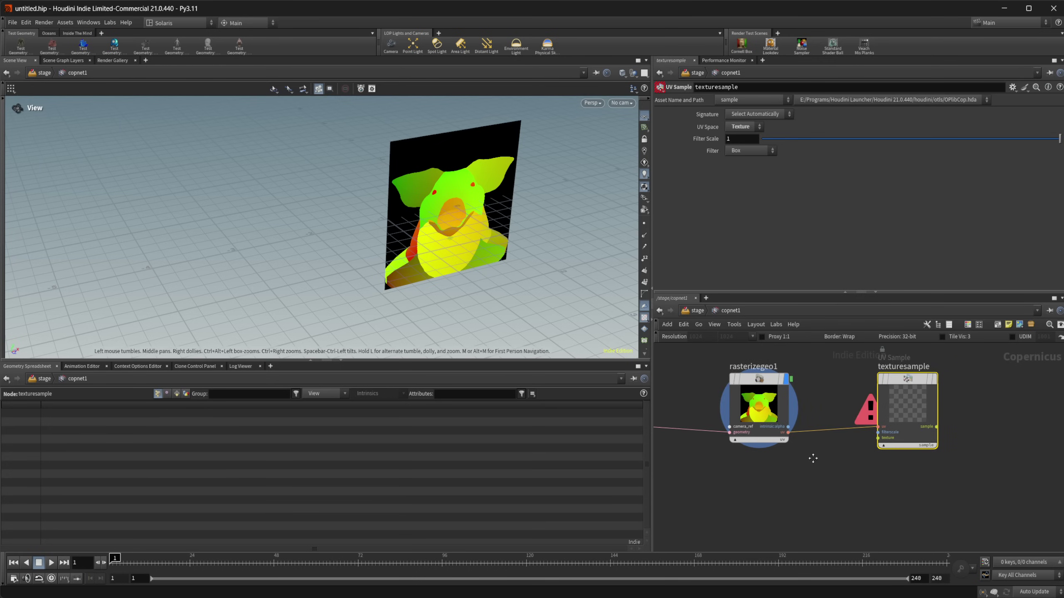
{"action": "scroll", "coordinate": [734, 500], "scroll_direction": "down", "scroll_amount": 3}
{"action": "key", "text": "Tab"}
{"action": "type", "text": "fr"}
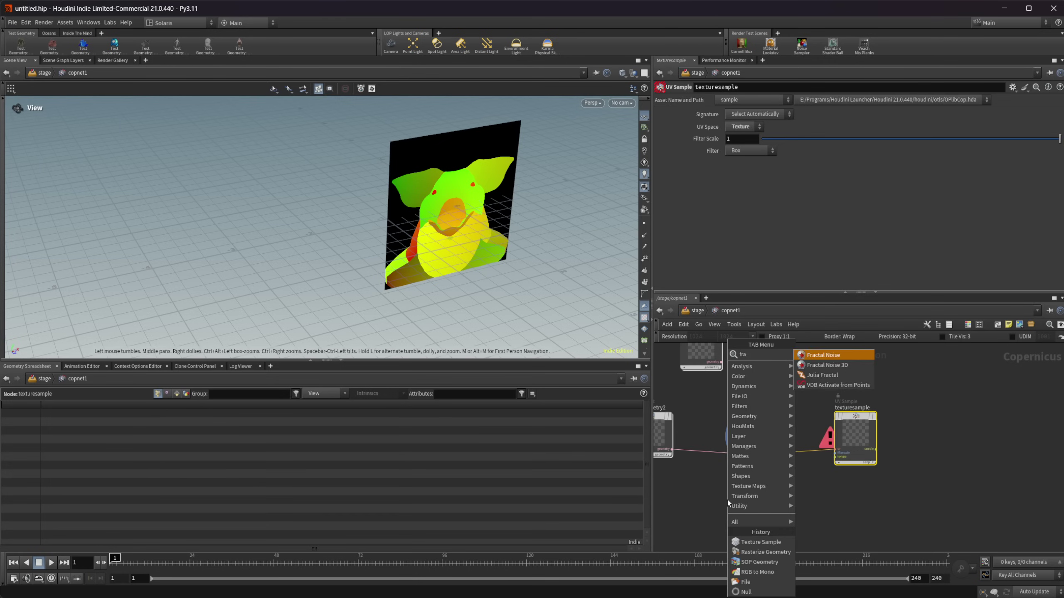
{"action": "key", "text": "Return"}
{"action": "left_click", "coordinate": [728, 500]}
{"action": "key", "text": "Tab"}
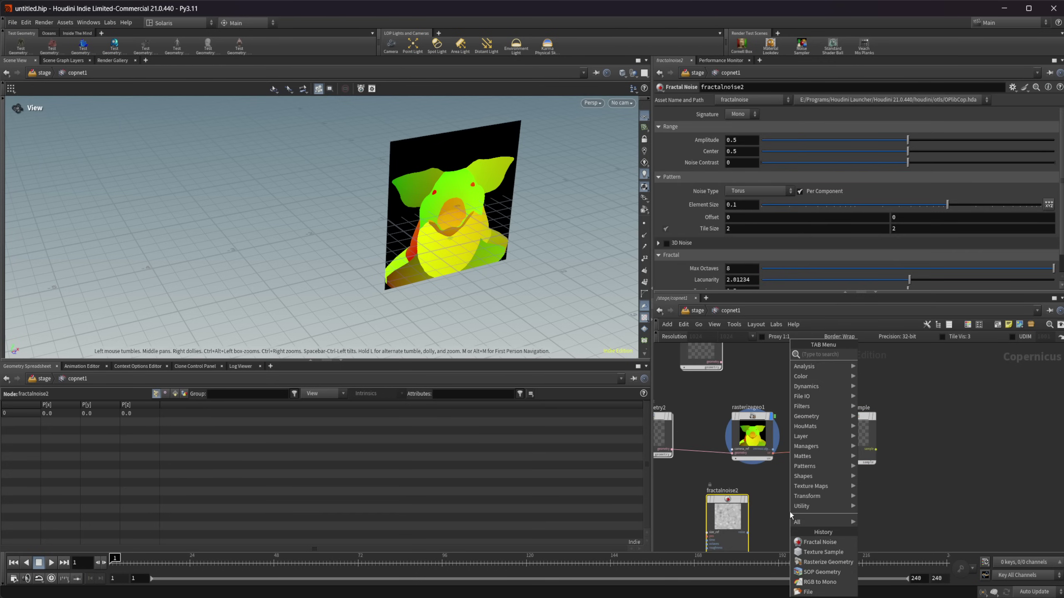
{"action": "type", "text": "ramp"}
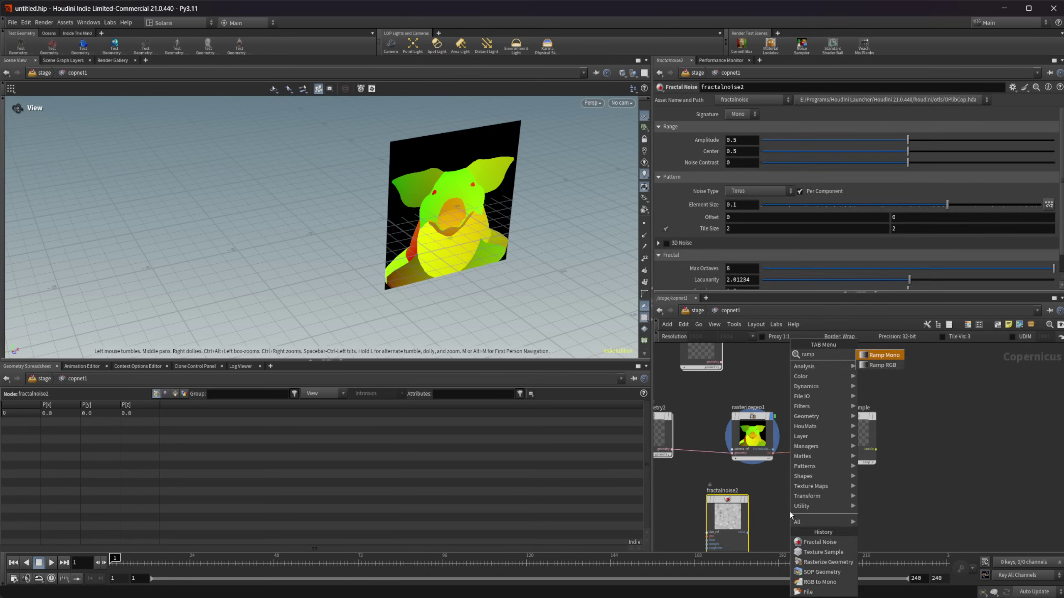
{"action": "key", "text": "Return"}
{"action": "scroll", "coordinate": [790, 512], "scroll_direction": "up", "scroll_amount": 1}
{"action": "middle_click_drag", "start_coordinate": [747, 515], "coordinate": [747, 469]}
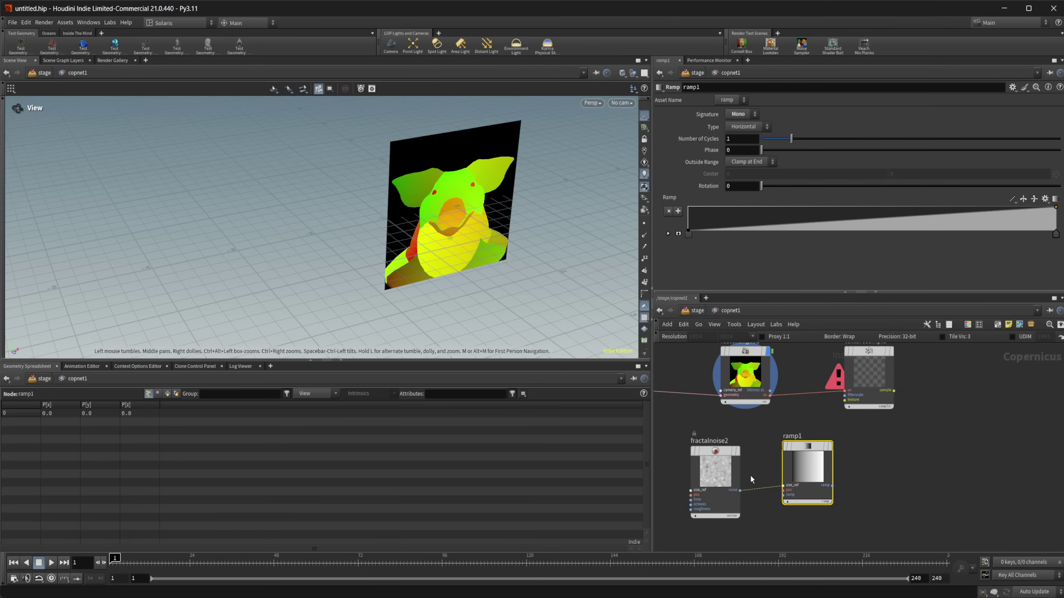
{"action": "left_click", "coordinate": [786, 491]}
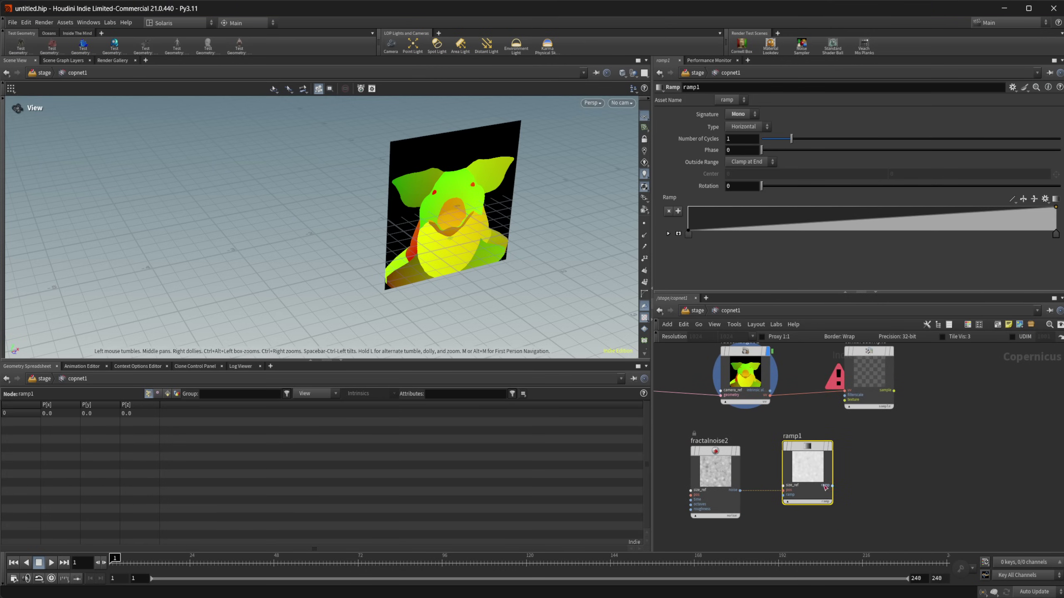
{"action": "scroll", "coordinate": [811, 470], "scroll_direction": "up", "scroll_amount": 3}
{"action": "key", "text": "r"}
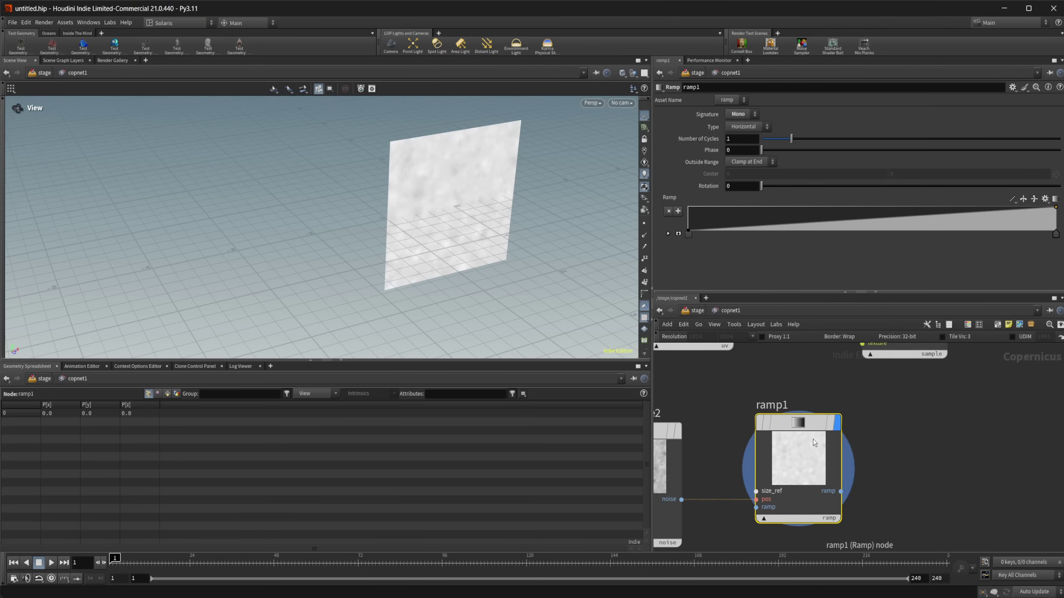
{"action": "key", "text": "Delete"}
Add a Ramp RGB node, wire the new fractal noise output into its pos input and display it
{"action": "key", "text": "Tab"}
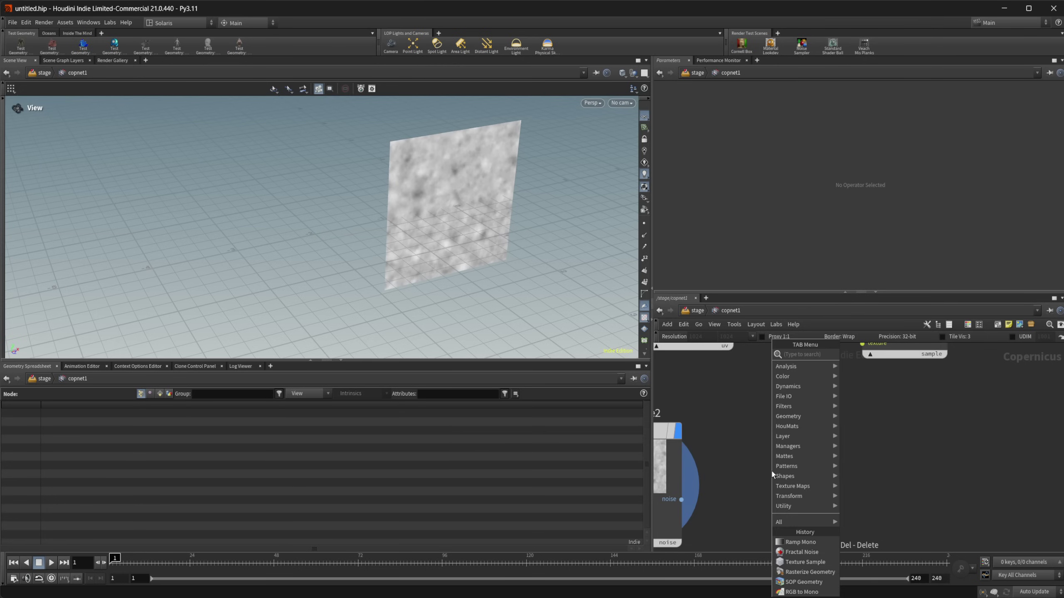
{"action": "type", "text": "ramp rg"}
{"action": "key", "text": "Return"}
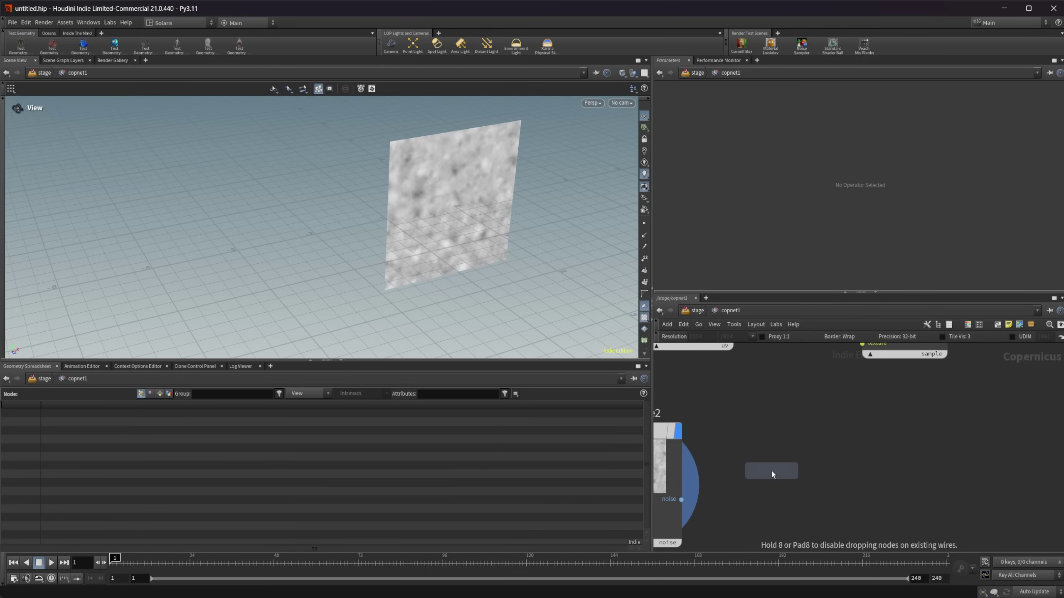
{"action": "left_click", "coordinate": [743, 455]}
{"action": "left_click_drag", "start_coordinate": [744, 454], "coordinate": [749, 431]}
{"action": "left_click_drag", "start_coordinate": [682, 500], "coordinate": [735, 523]}
{"action": "key", "text": "r"}
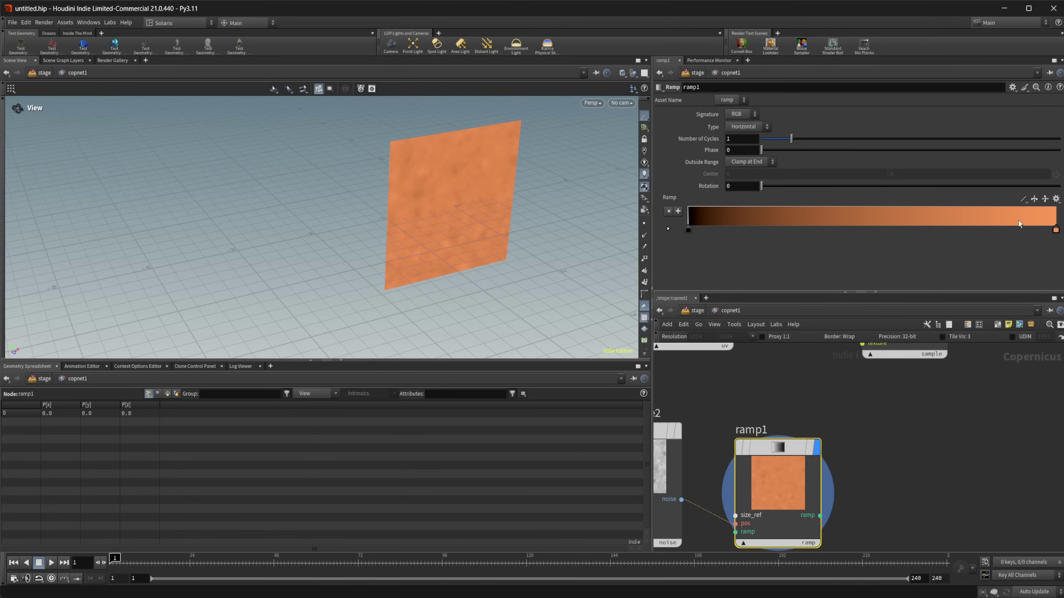
Apply the color preset running from dark blue through purple, pink and orange to yellow to the RGB ramp
{"action": "left_click_drag", "start_coordinate": [418, 165], "coordinate": [437, 155]}
{"action": "left_click", "coordinate": [1056, 199]}
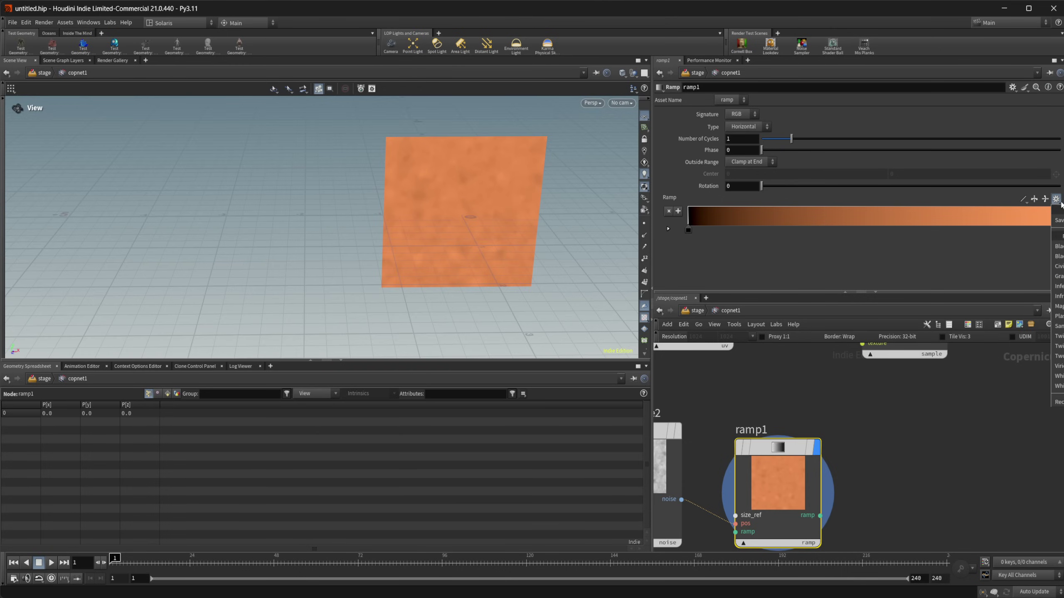
{"action": "left_click", "coordinate": [1058, 295]}
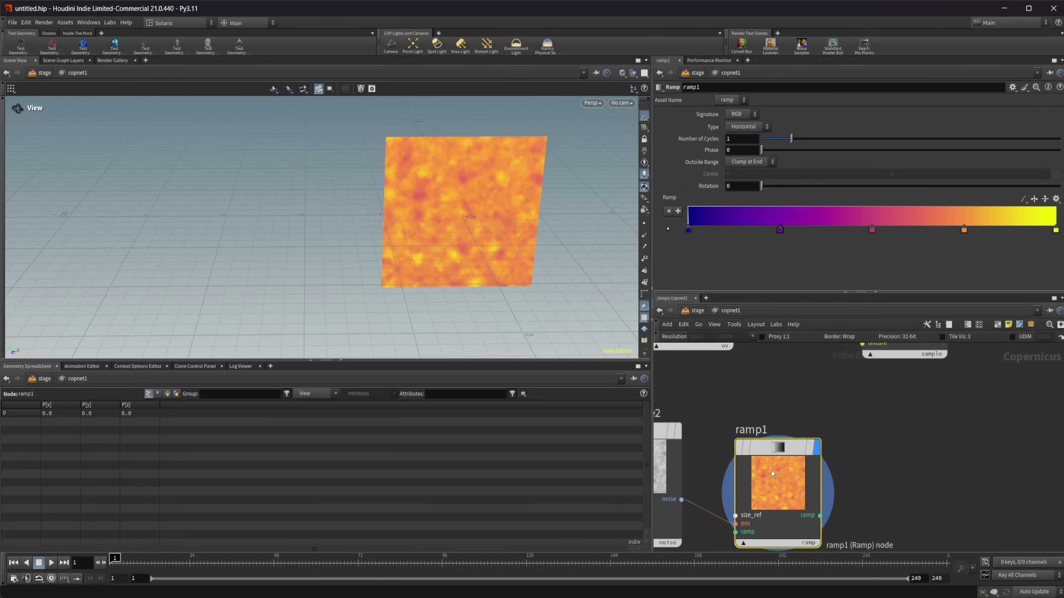
Move the ramp node slightly and set the connected fractal noise's center to 0.082 and amplitude to 0.911
{"action": "mouse_move", "coordinate": [772, 470]}
{"action": "left_mouse_down"}
{"action": "mouse_move", "coordinate": [783, 449]}
{"action": "mouse_move", "coordinate": [779, 459]}
{"action": "left_mouse_up"}
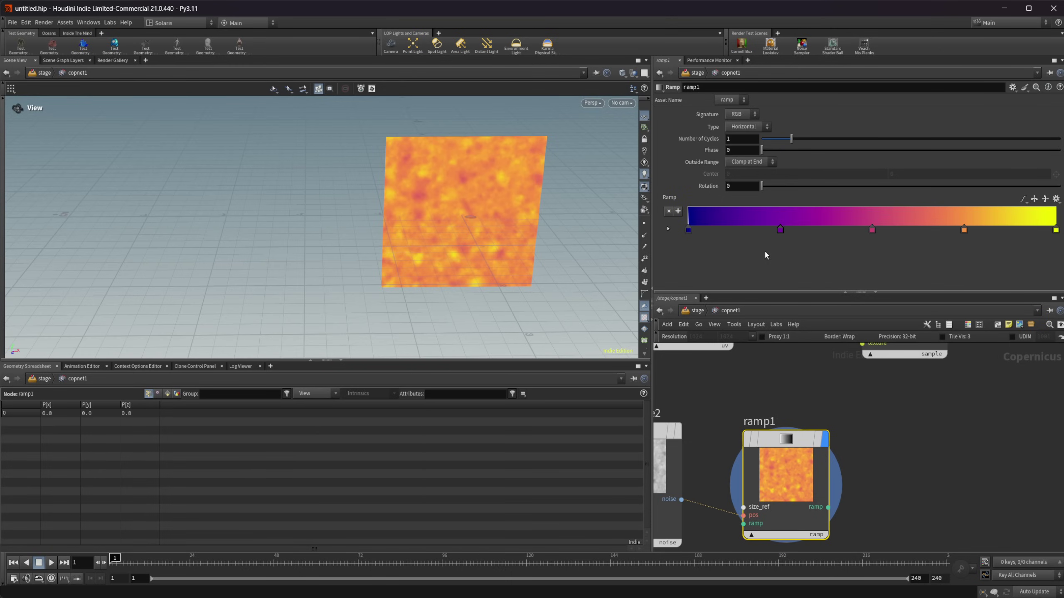
{"action": "middle_click_drag", "start_coordinate": [729, 395], "coordinate": [847, 386]}
{"action": "left_click", "coordinate": [766, 432]}
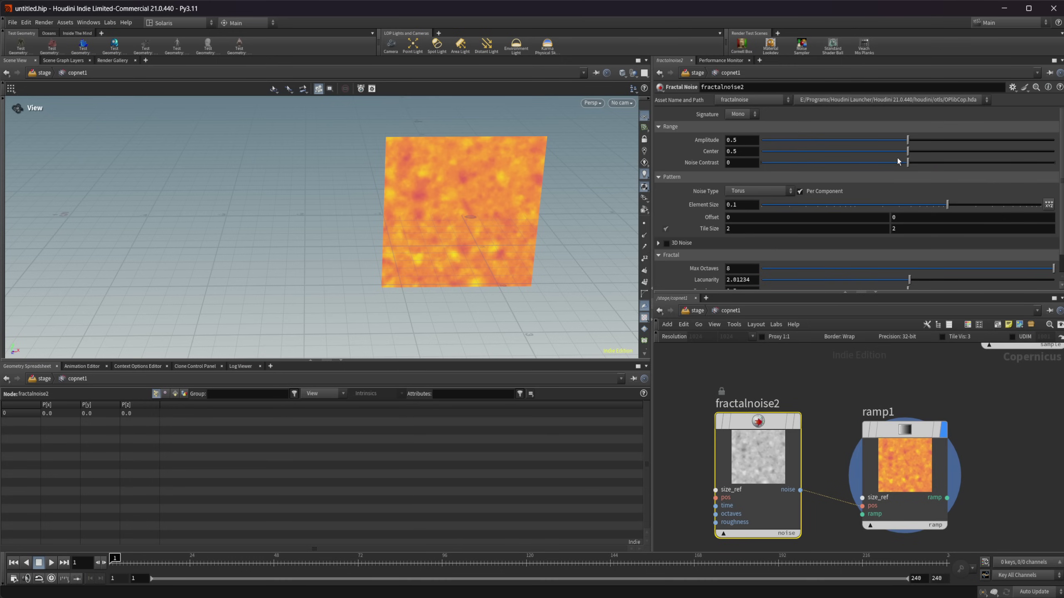
{"action": "left_click_drag", "start_coordinate": [907, 156], "coordinate": [826, 156]}
{"action": "left_click_drag", "start_coordinate": [910, 143], "coordinate": [1028, 143]}
Wire the ramp output into the texture input of the Texture Sample node and display the sampled result
{"action": "scroll", "coordinate": [850, 429], "scroll_direction": "down", "scroll_amount": 2}
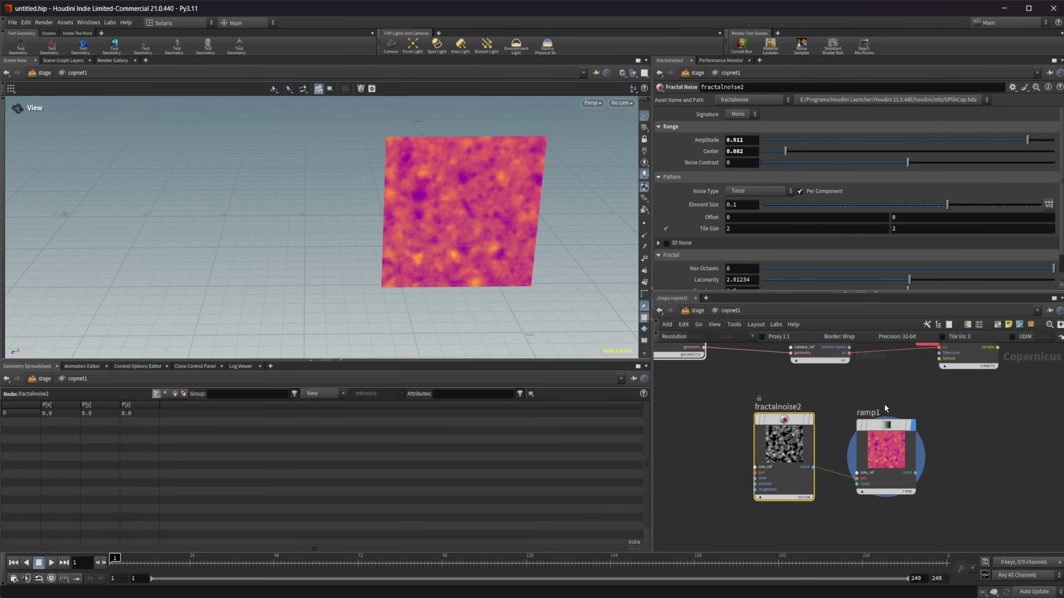
{"action": "middle_click_drag", "start_coordinate": [884, 403], "coordinate": [785, 415]}
{"action": "middle_click_drag", "start_coordinate": [869, 440], "coordinate": [858, 472]}
{"action": "left_click_drag", "start_coordinate": [861, 392], "coordinate": [887, 398]}
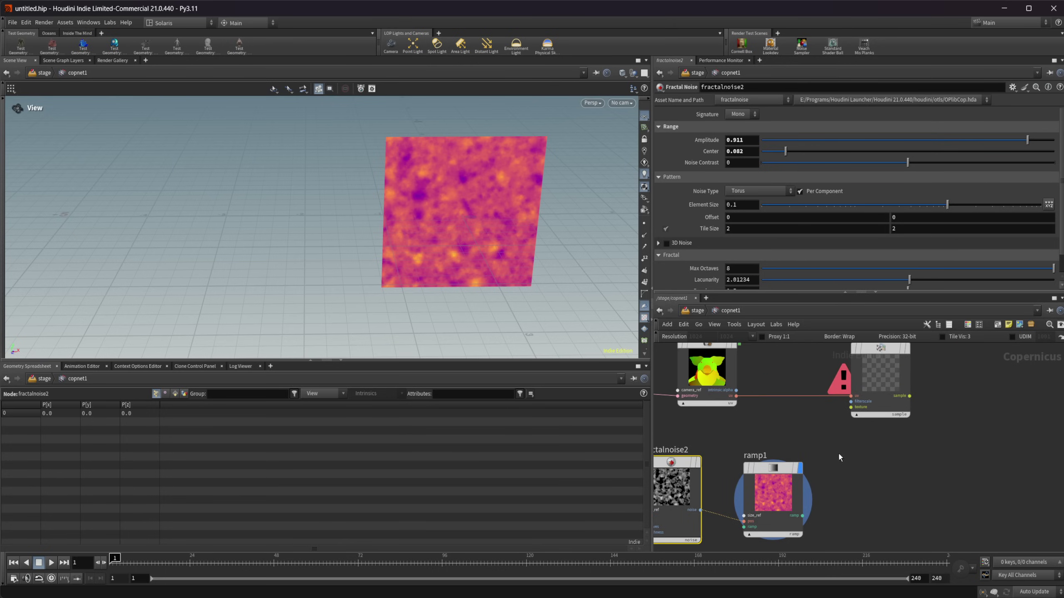
{"action": "left_click_drag", "start_coordinate": [800, 519], "coordinate": [864, 415]}
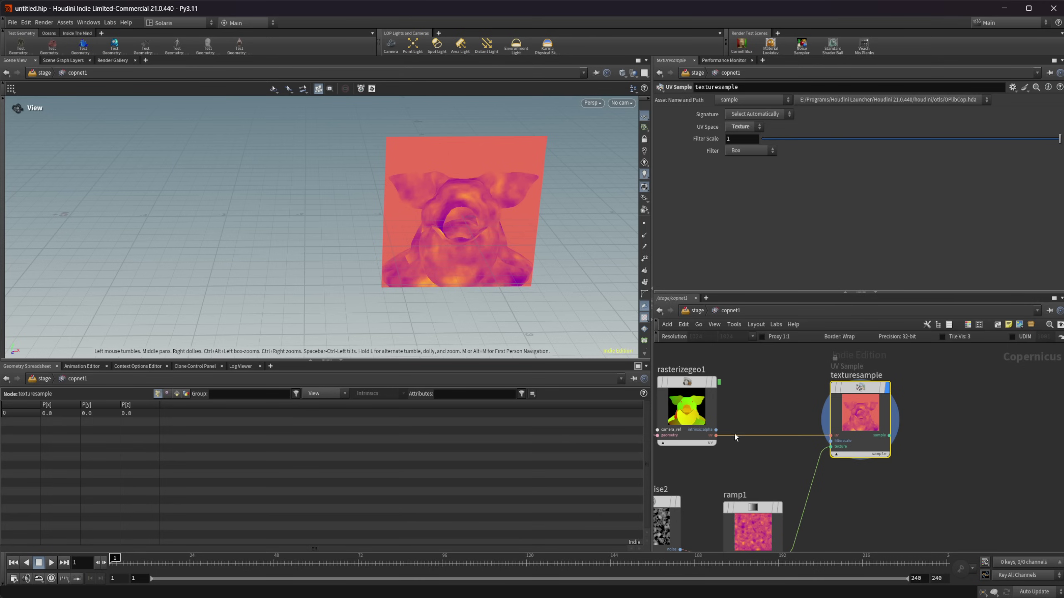
Display the imported pig head geometry and compare it with the Texture Sample image
{"action": "middle_click_drag", "start_coordinate": [769, 422], "coordinate": [871, 437]}
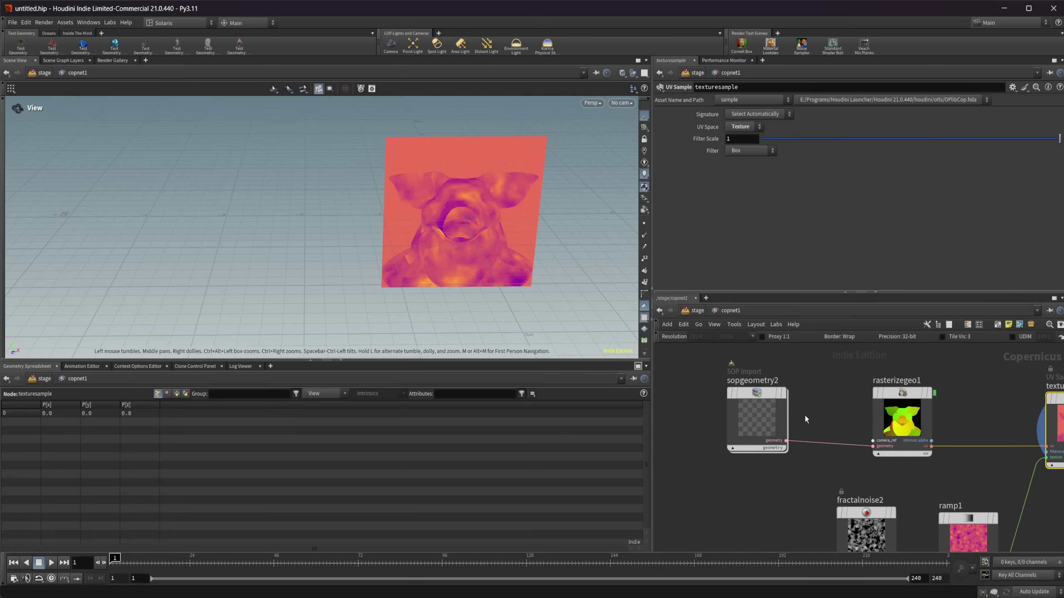
{"action": "left_click", "coordinate": [732, 407]}
{"action": "middle_click_drag", "start_coordinate": [950, 421], "coordinate": [827, 408]}
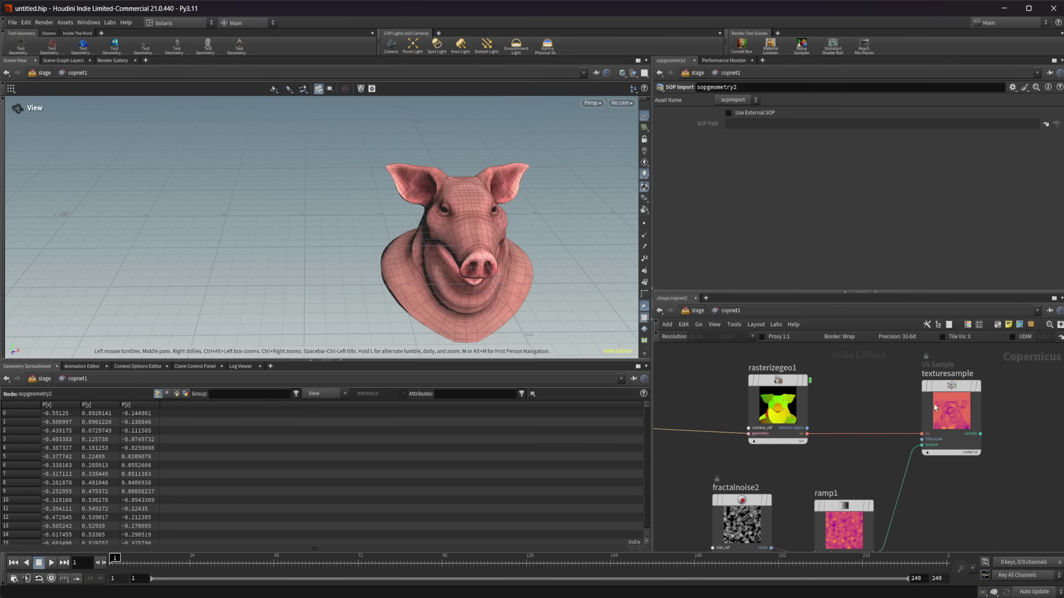
{"action": "left_click", "coordinate": [935, 409]}
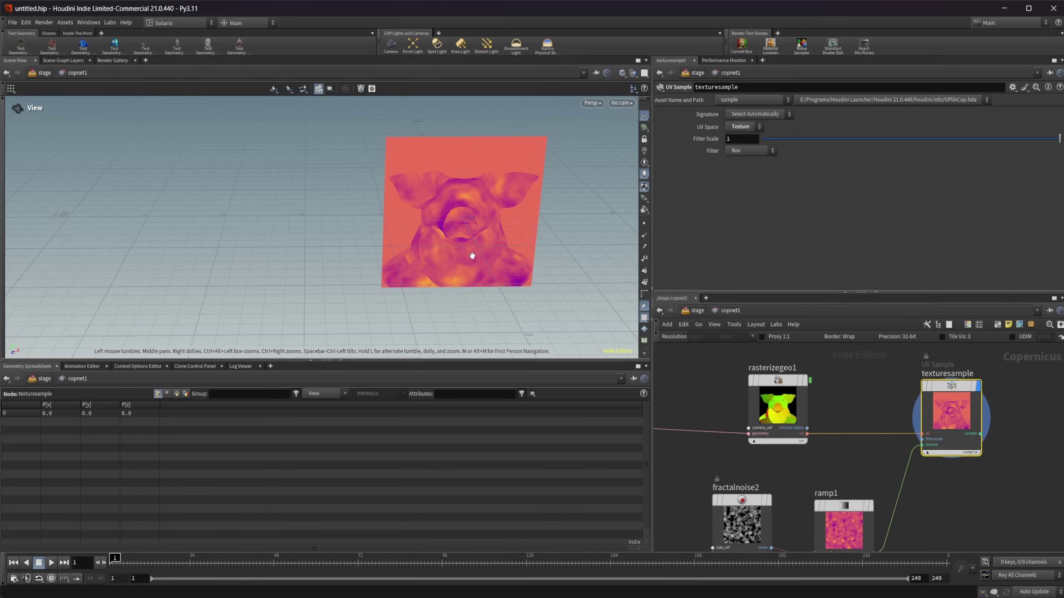
{"action": "left_click_drag", "start_coordinate": [499, 245], "coordinate": [445, 222]}
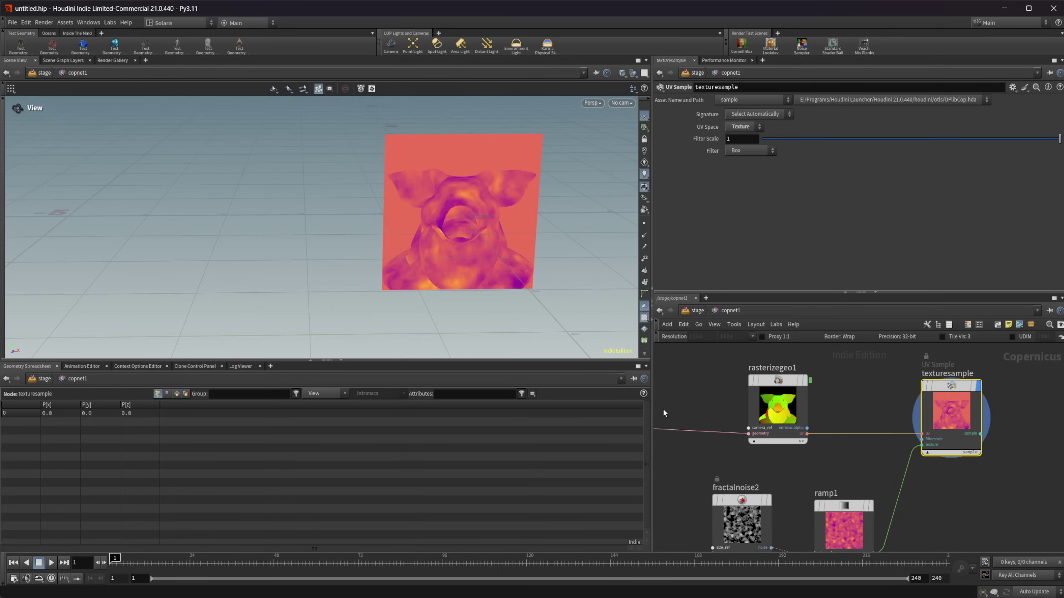
Insert a Transform 3D node between the pig head SOP import and the Rasterize Geometry node
{"action": "middle_click_drag", "start_coordinate": [662, 413], "coordinate": [756, 414]}
{"action": "key", "text": "Tab"}
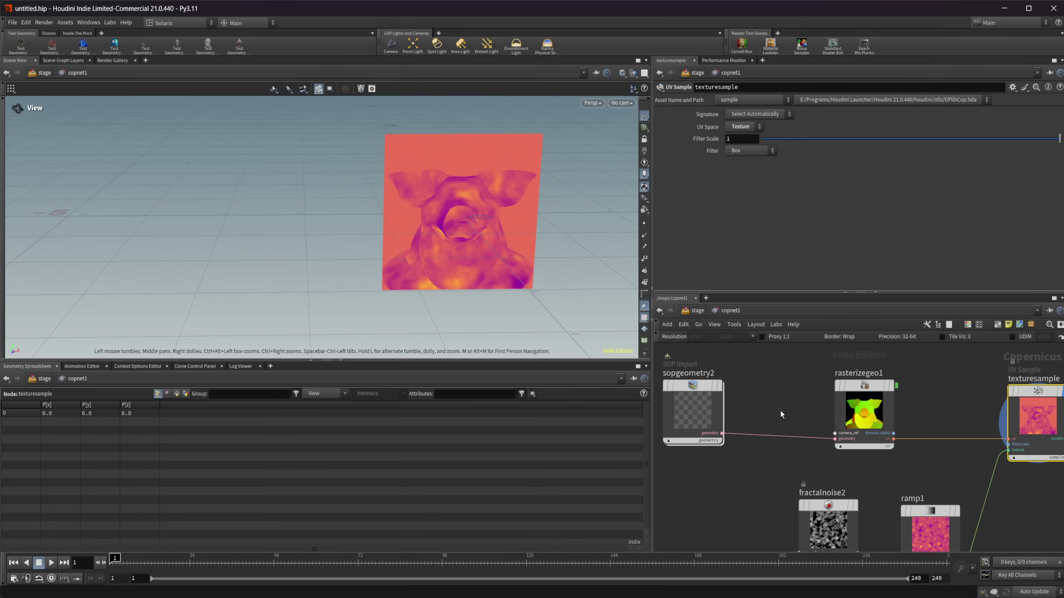
{"action": "key", "text": "Tab"}
{"action": "type", "text": "tras"}
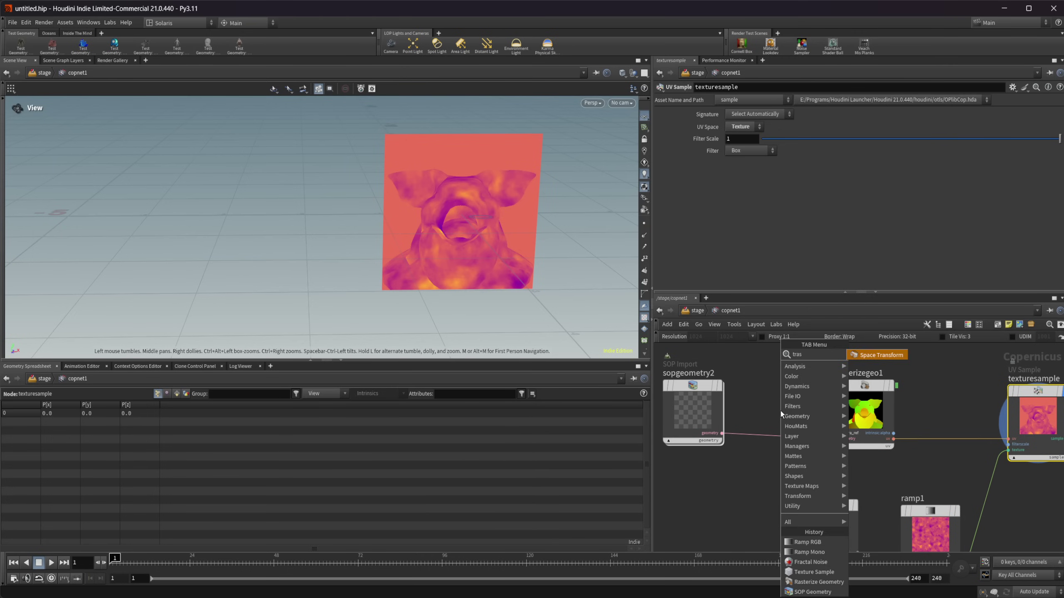
{"action": "key", "text": "BackSpace"}
{"action": "type", "text": "ns"}
{"action": "key", "text": "Down"}
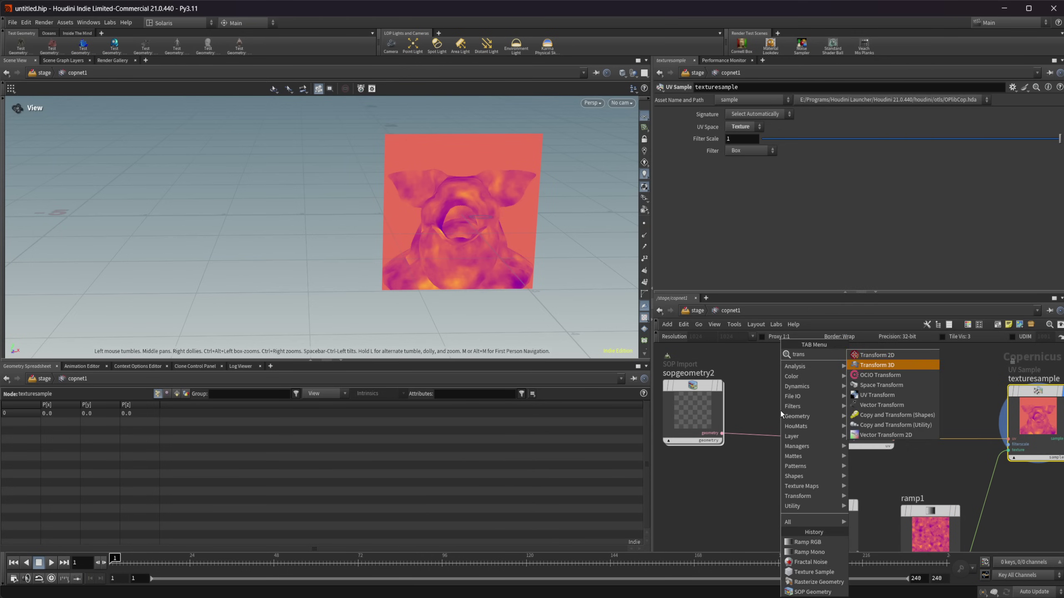
{"action": "key", "text": "Return"}
{"action": "left_click", "coordinate": [780, 411]}
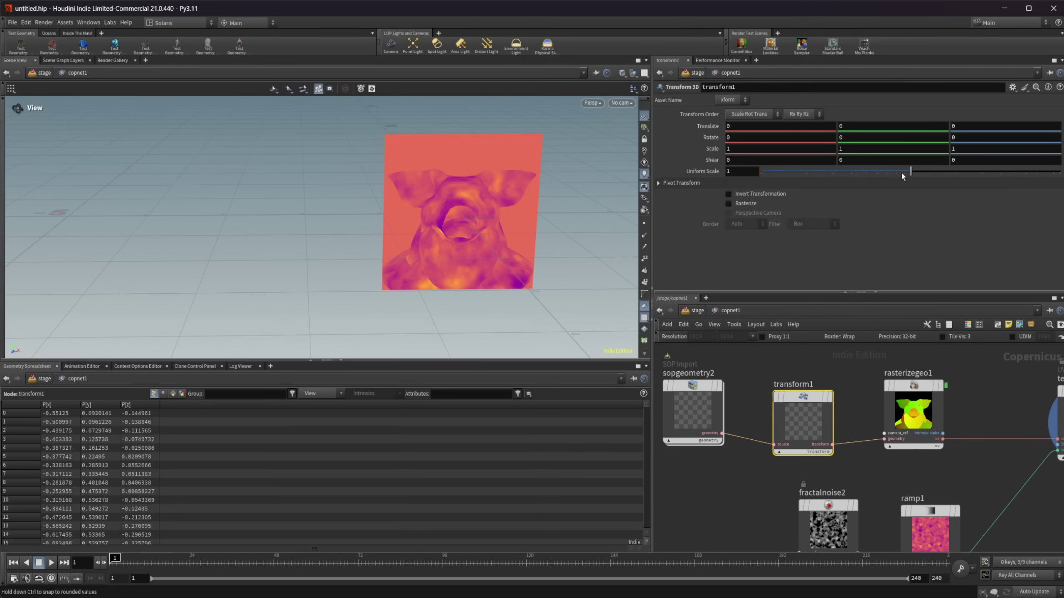
Set the transform's uniform scale to 0.564173 and its rotation to -31 in X and 26.5 in Y
{"action": "left_click_drag", "start_coordinate": [901, 173], "coordinate": [845, 173]}
{"action": "middle_click", "coordinate": [865, 137]}
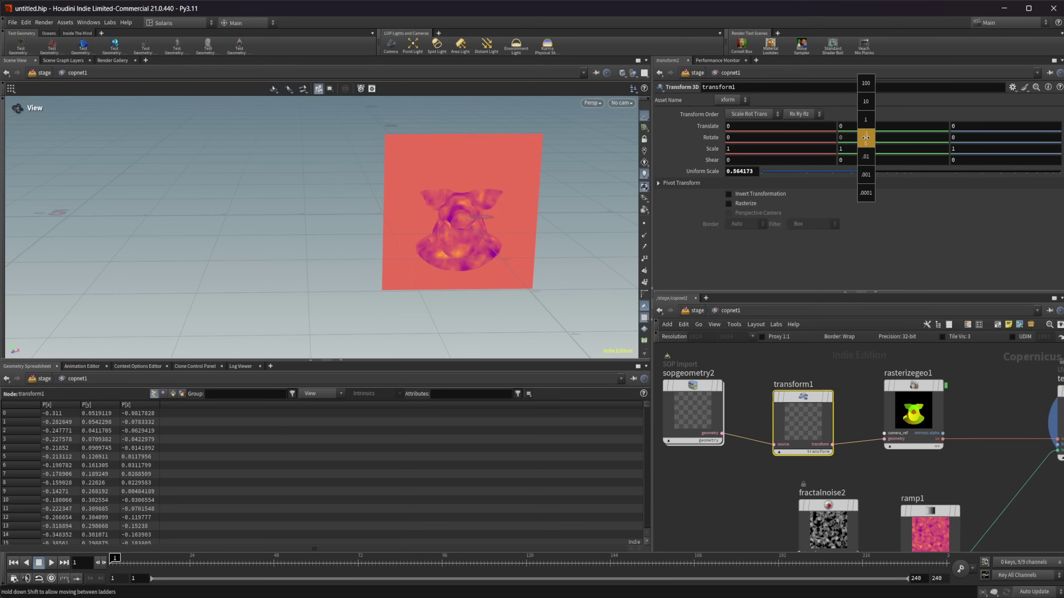
{"action": "middle_click_drag", "start_coordinate": [865, 137], "coordinate": [904, 138]}
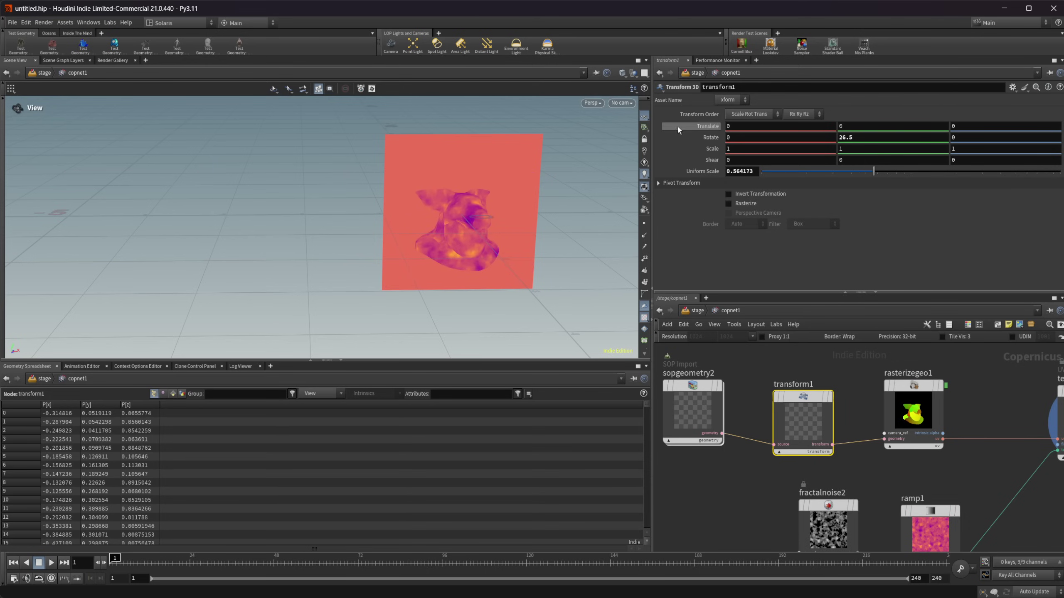
{"action": "middle_click_drag", "start_coordinate": [804, 137], "coordinate": [838, 87]}
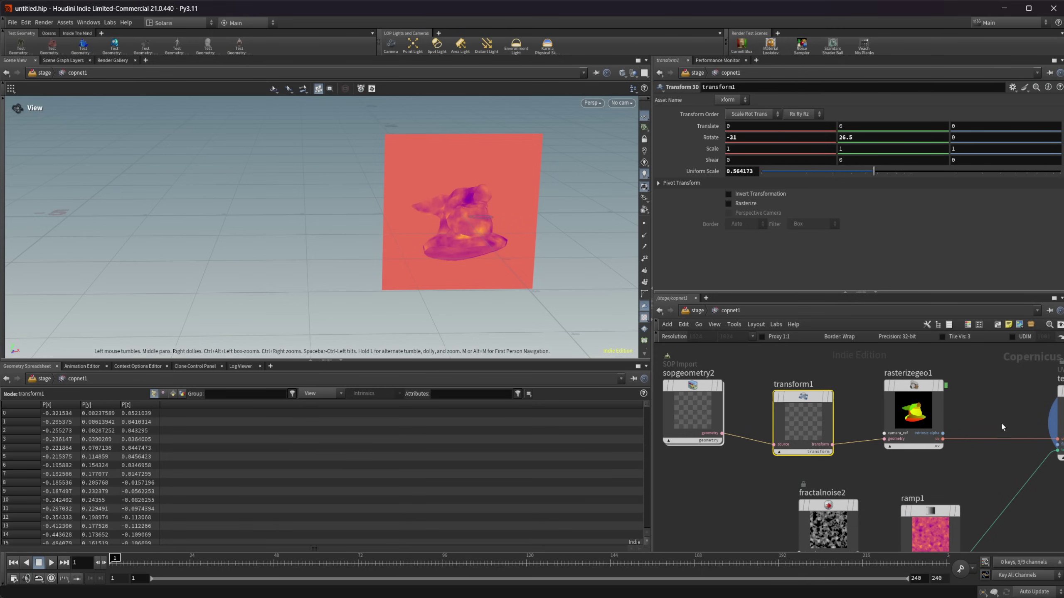
Compare the Texture Sample image with the imported pig head by displaying each node, ending on the Texture Sample
{"action": "middle_click_drag", "start_coordinate": [1002, 427], "coordinate": [848, 434]}
{"action": "key", "text": "r"}
{"action": "left_click", "coordinate": [943, 433]}
{"action": "left_click", "coordinate": [976, 404]}
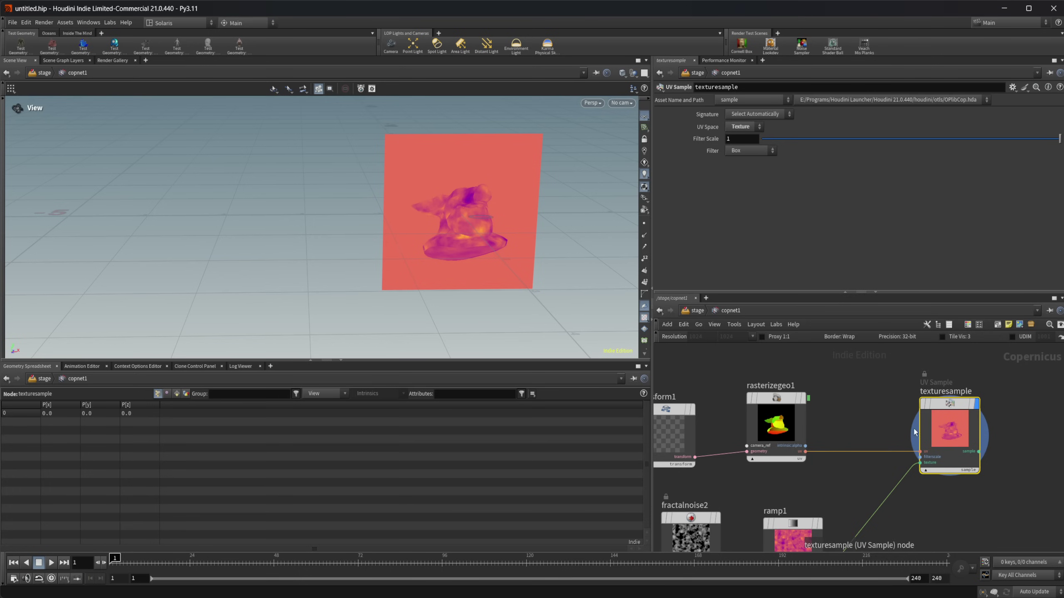
{"action": "middle_click_drag", "start_coordinate": [799, 498], "coordinate": [880, 477]}
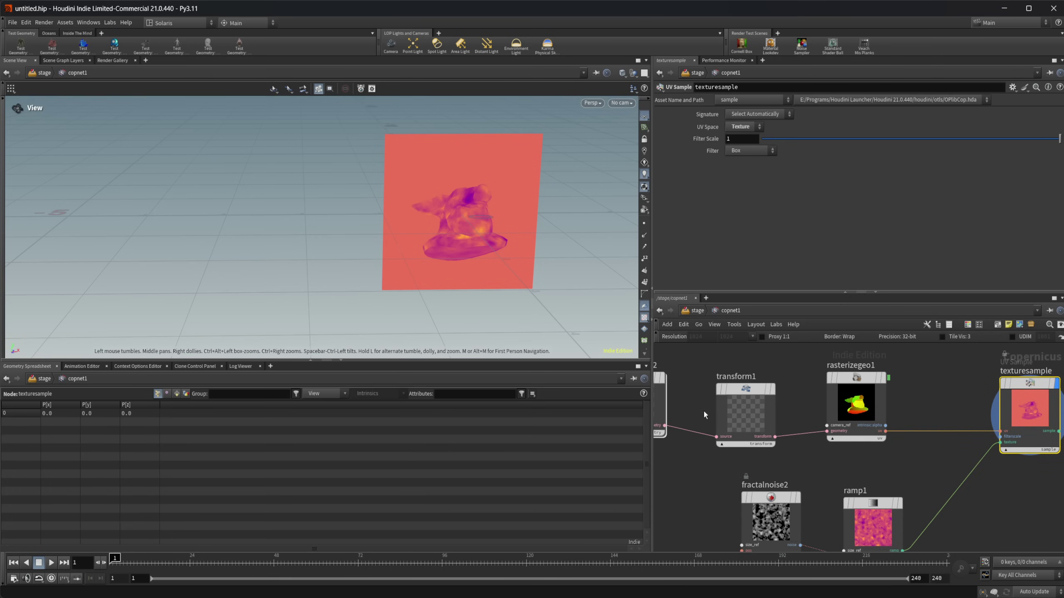
{"action": "middle_click_drag", "start_coordinate": [696, 440], "coordinate": [751, 458]}
{"action": "left_click", "coordinate": [673, 420]}
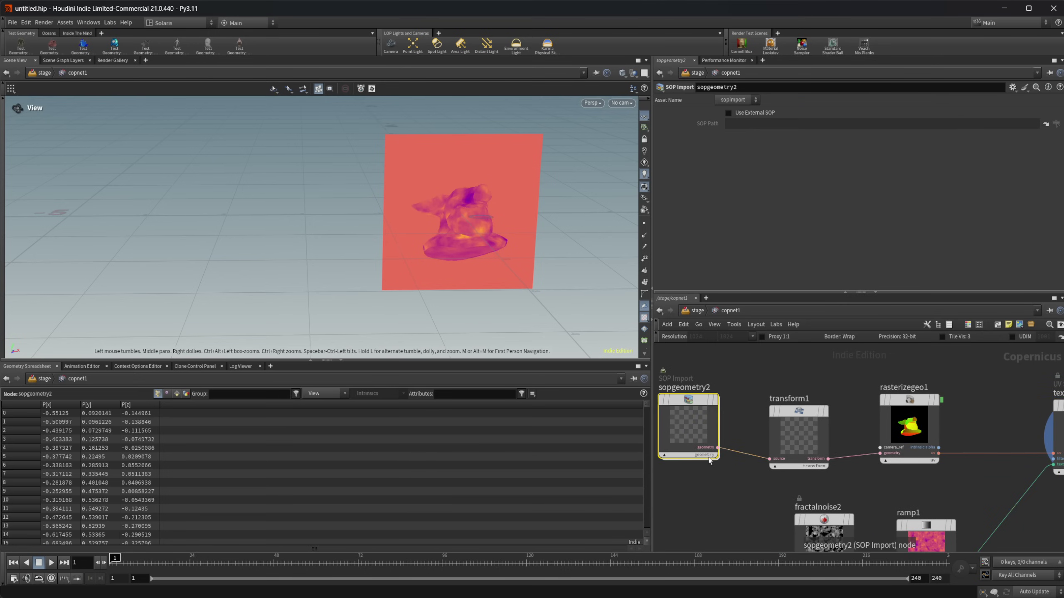
{"action": "left_click", "coordinate": [715, 400]}
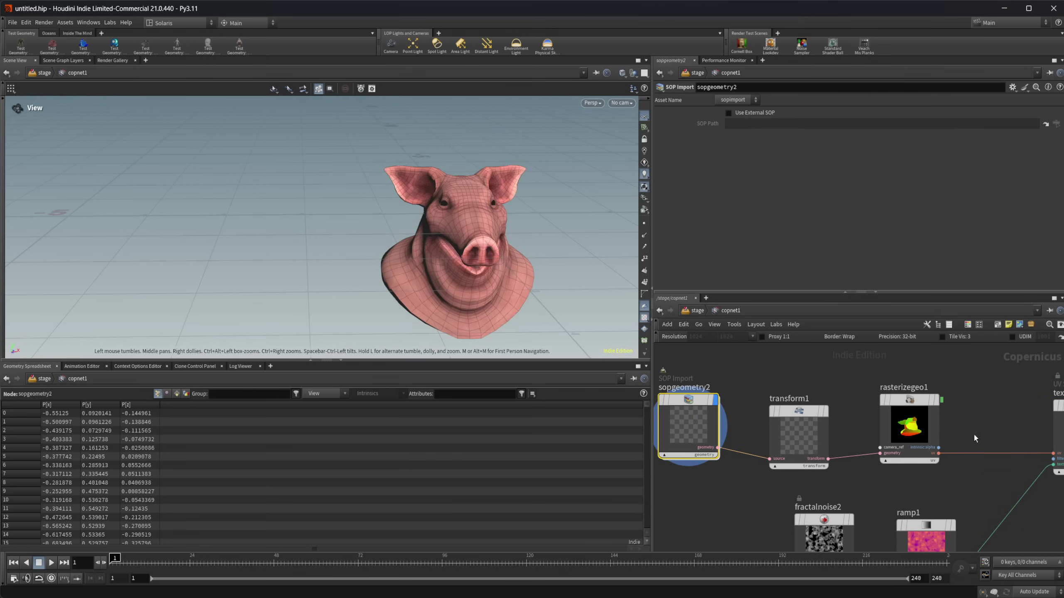
{"action": "middle_click_drag", "start_coordinate": [974, 435], "coordinate": [837, 433]}
{"action": "left_click", "coordinate": [937, 419]}
{"action": "key", "text": "r"}
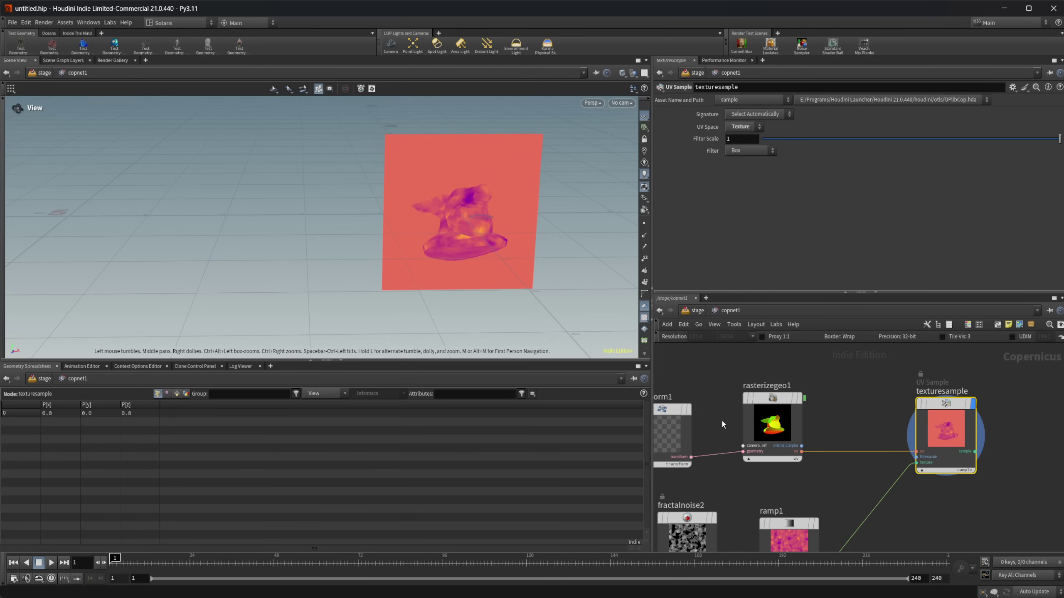
Display the transformed pig head geometry and compare it with the Texture Sample image
{"action": "middle_click_drag", "start_coordinate": [721, 419], "coordinate": [756, 416]}
{"action": "left_click", "coordinate": [717, 431]}
{"action": "key", "text": "r"}
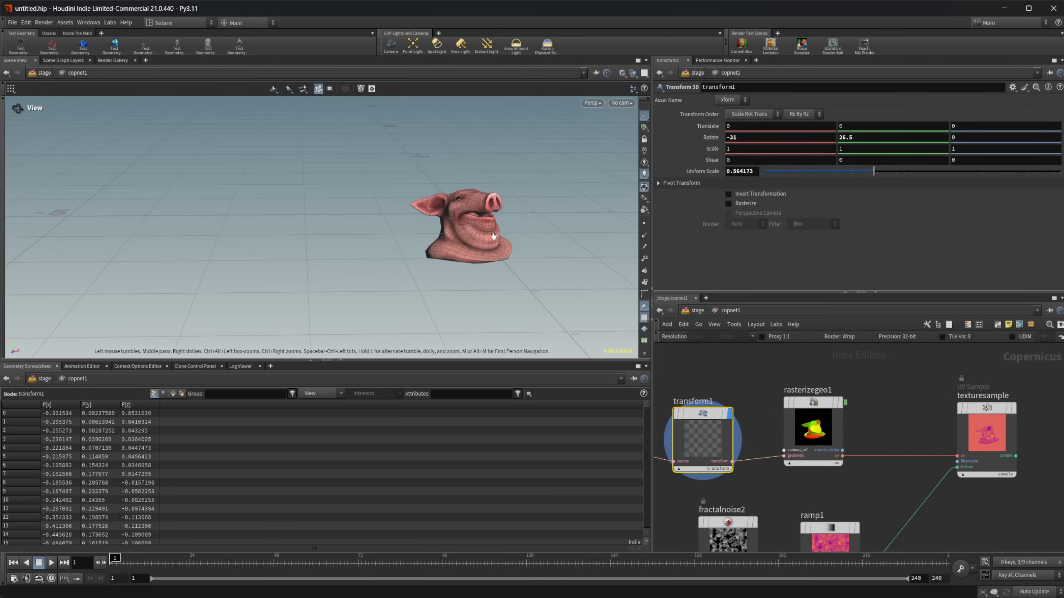
{"action": "left_click", "coordinate": [982, 432]}
{"action": "key", "text": "r"}
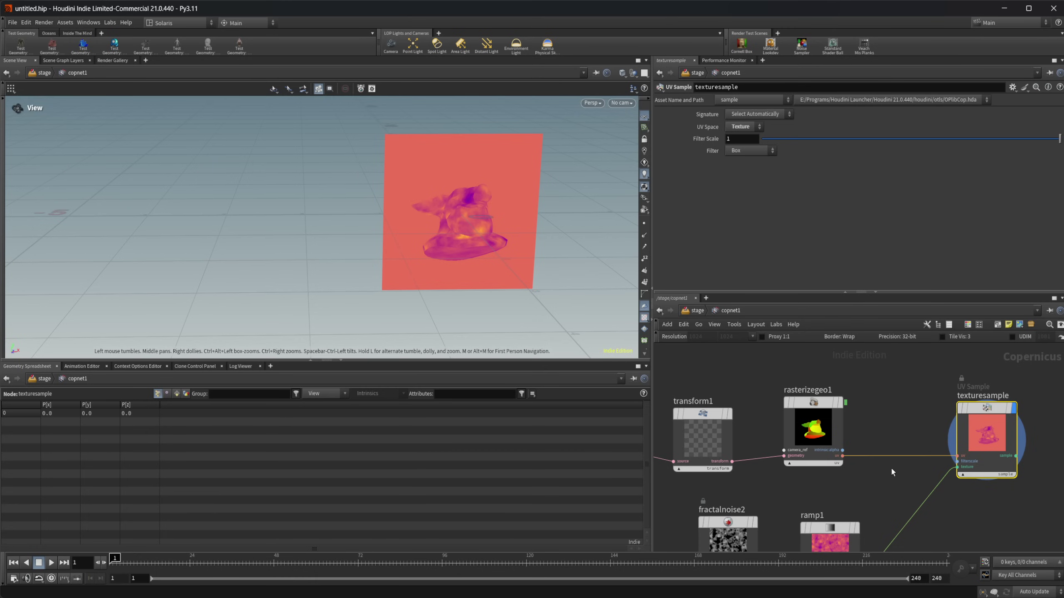
Add the Pyro Configure Fire setup in the empty area below the pig head nodes
{"action": "scroll", "coordinate": [892, 469], "scroll_direction": "down", "scroll_amount": 5}
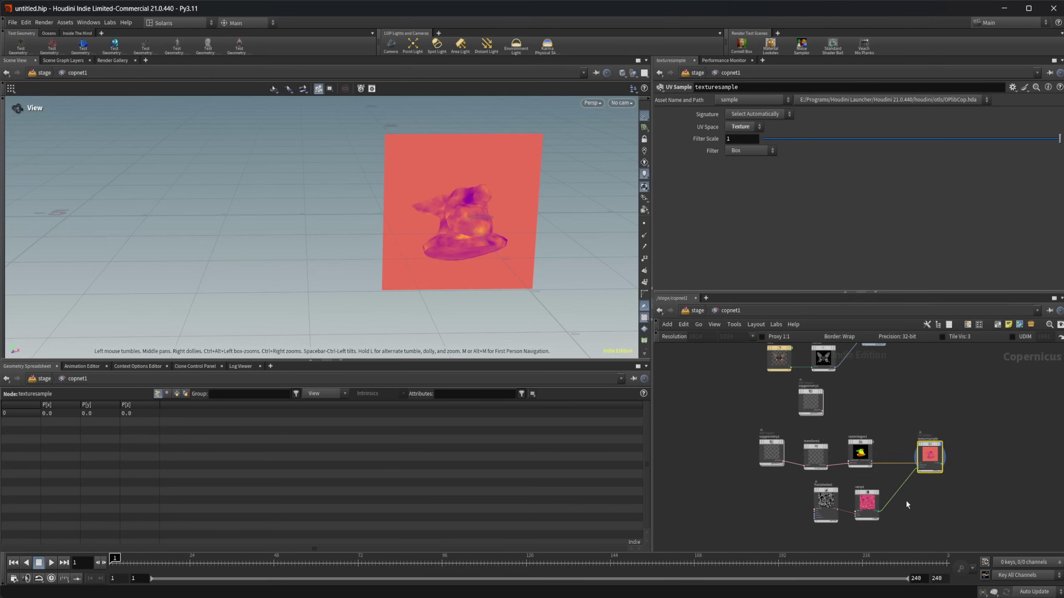
{"action": "middle_click_drag", "start_coordinate": [894, 529], "coordinate": [882, 447]}
{"action": "key", "text": "Tab"}
{"action": "type", "text": "pyro"}
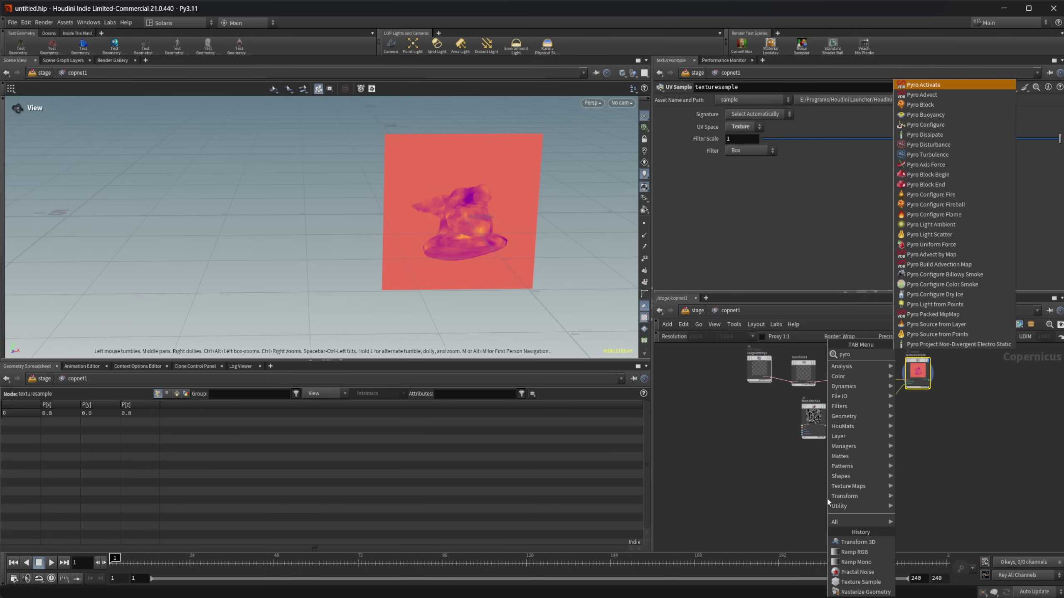
{"action": "left_click", "coordinate": [959, 195]}
{"action": "left_click", "coordinate": [756, 448]}
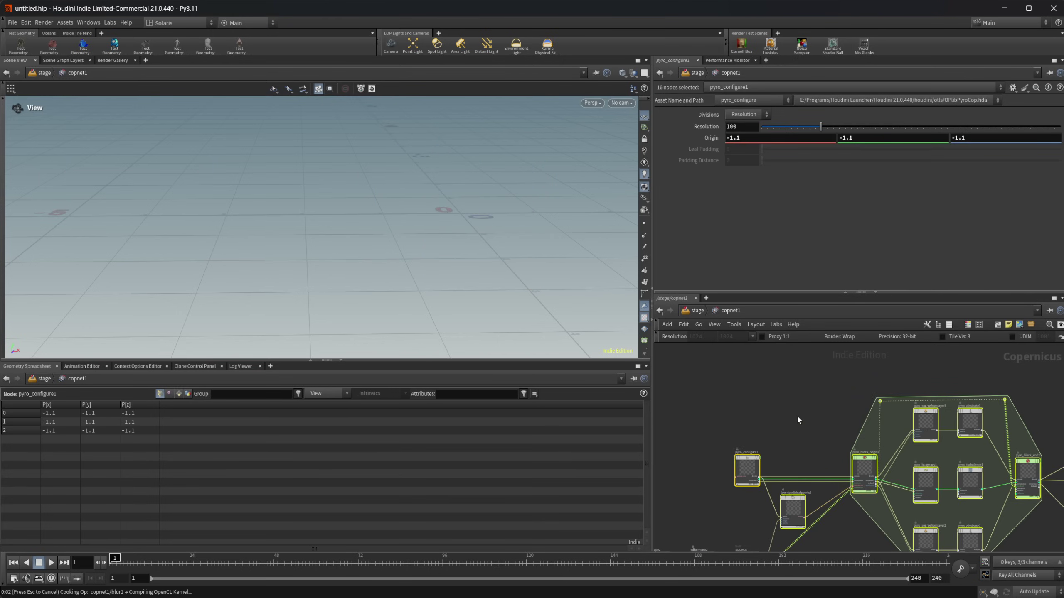
Examine the fire in the viewport and the node network of the pyro fire setup
{"action": "middle_click_drag", "start_coordinate": [798, 417], "coordinate": [763, 408]}
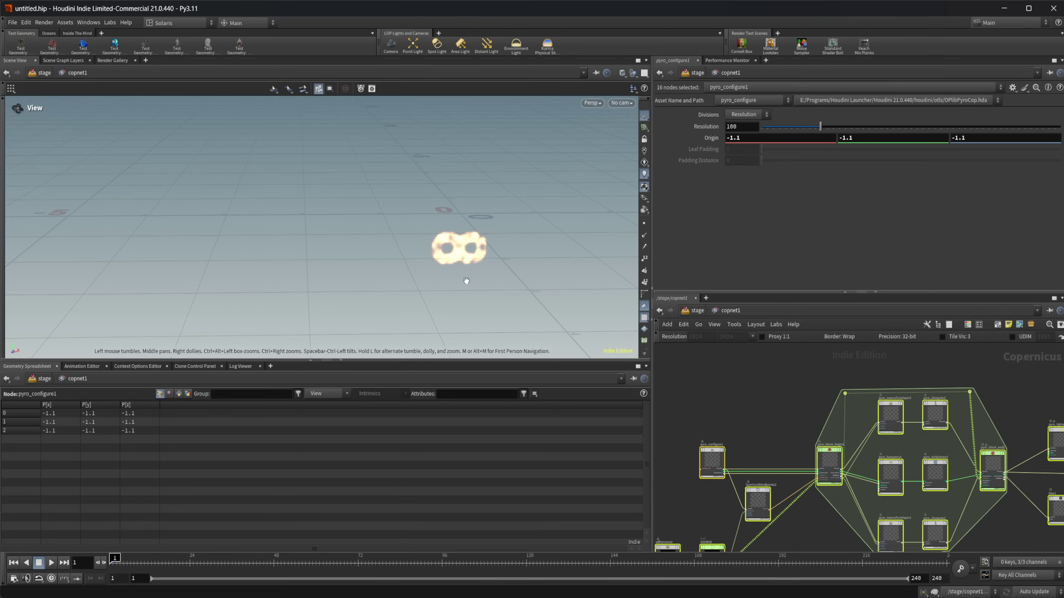
{"action": "left_click_drag", "start_coordinate": [461, 258], "coordinate": [484, 235]}
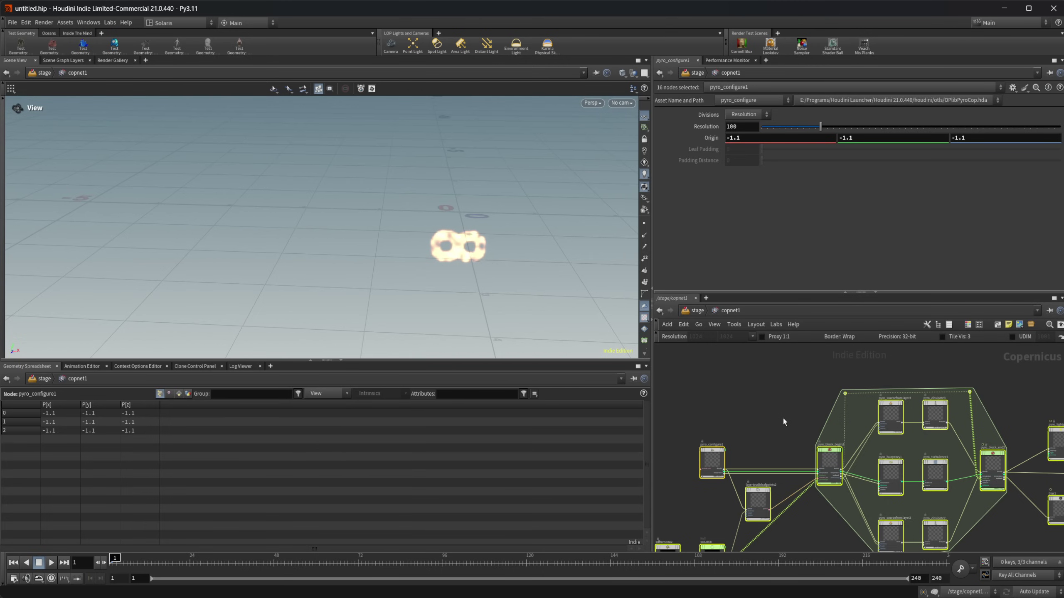
{"action": "scroll", "coordinate": [774, 407], "scroll_direction": "down", "scroll_amount": 3}
{"action": "left_click", "coordinate": [764, 393]}
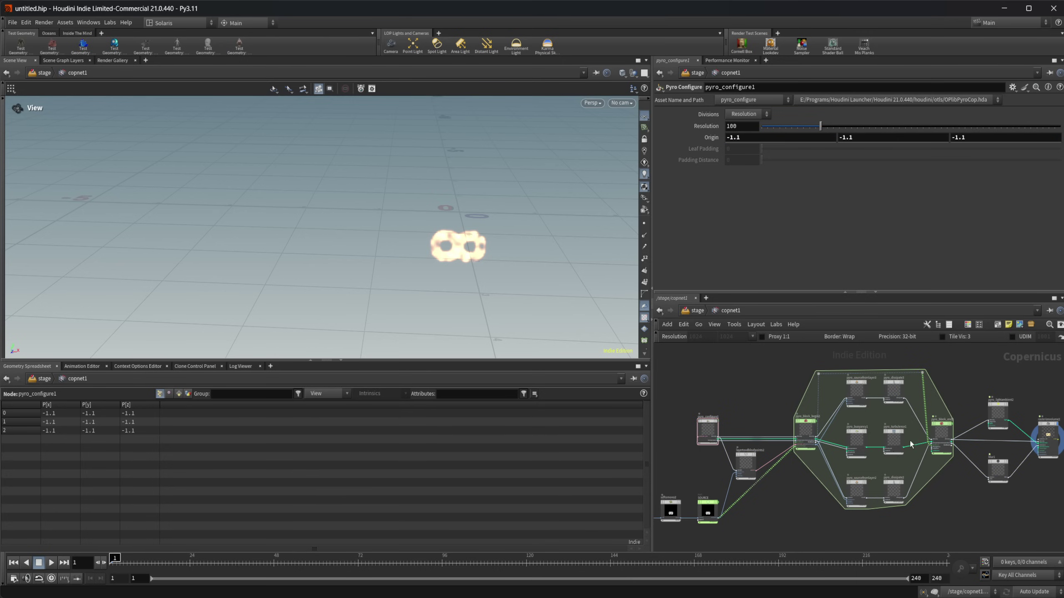
{"action": "scroll", "coordinate": [910, 444], "scroll_direction": "up", "scroll_amount": 3}
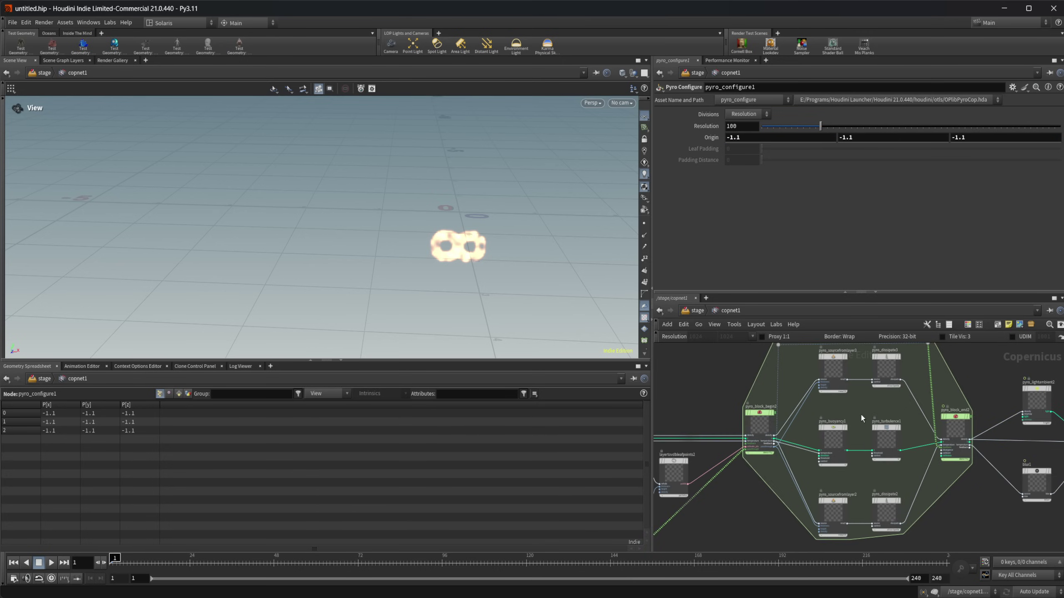
Delete all nodes of the pyro fire setup
{"action": "key", "text": "h"}
{"action": "left_click_drag", "start_coordinate": [685, 386], "coordinate": [986, 486]}
{"action": "key", "text": "Delete"}
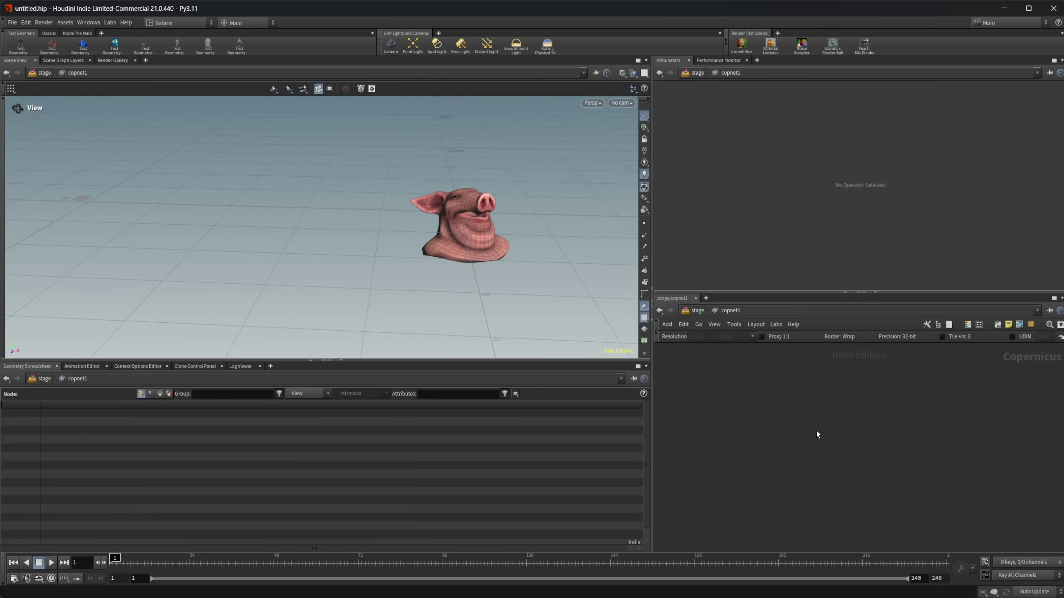
Add the Pyro Configure Billowy Smoke setup to the network and clear the multiple node selection
{"action": "key", "text": "Tab"}
{"action": "type", "text": "pyr"}
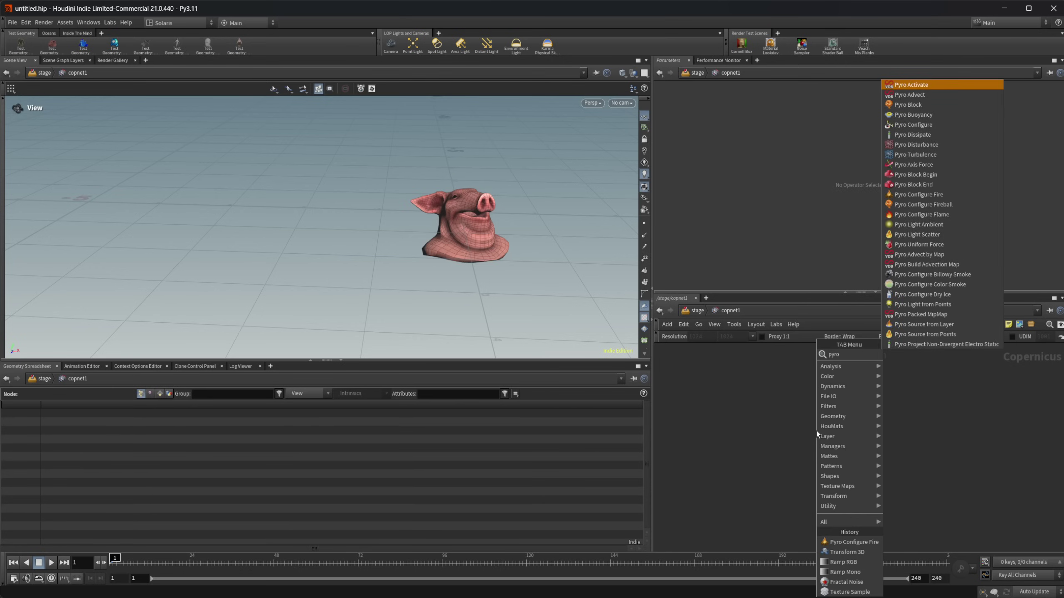
{"action": "left_click", "coordinate": [975, 275]}
{"action": "left_click", "coordinate": [721, 449]}
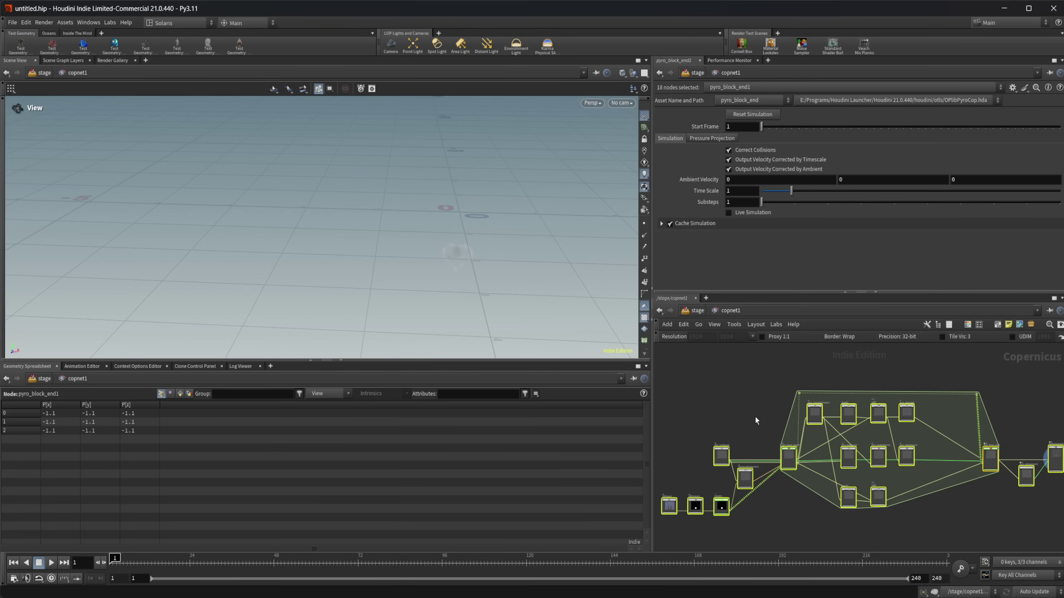
{"action": "left_click", "coordinate": [754, 417]}
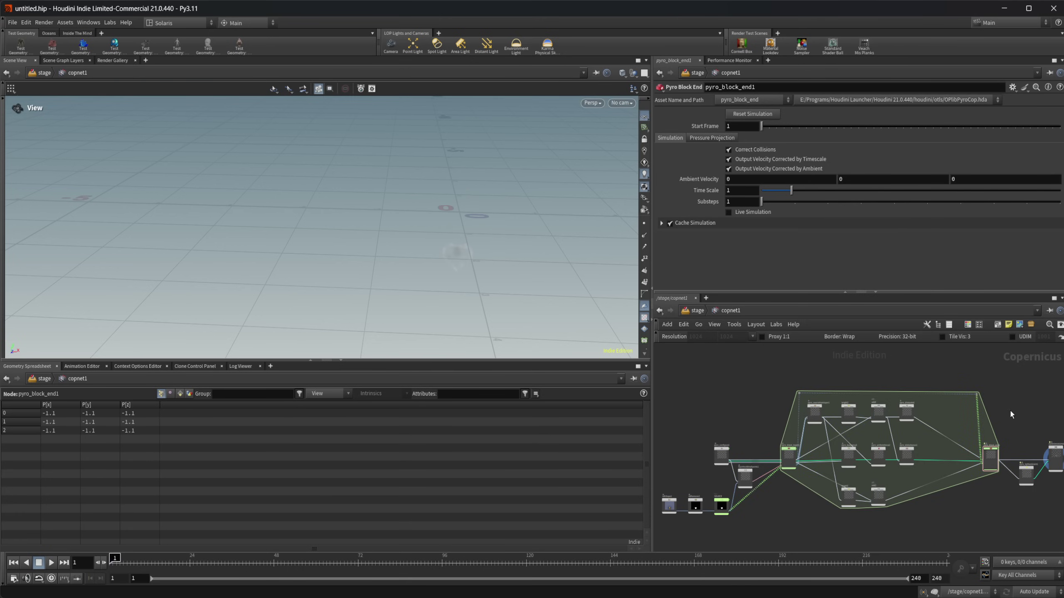
Examine the billowy smoke volume in the viewport and the output end of its node network
{"action": "middle_click_drag", "start_coordinate": [1010, 415], "coordinate": [934, 408]}
{"action": "middle_click_drag", "start_coordinate": [481, 239], "coordinate": [411, 244]}
{"action": "right_click_drag", "start_coordinate": [374, 242], "coordinate": [485, 239]}
{"action": "left_click_drag", "start_coordinate": [486, 239], "coordinate": [451, 252]}
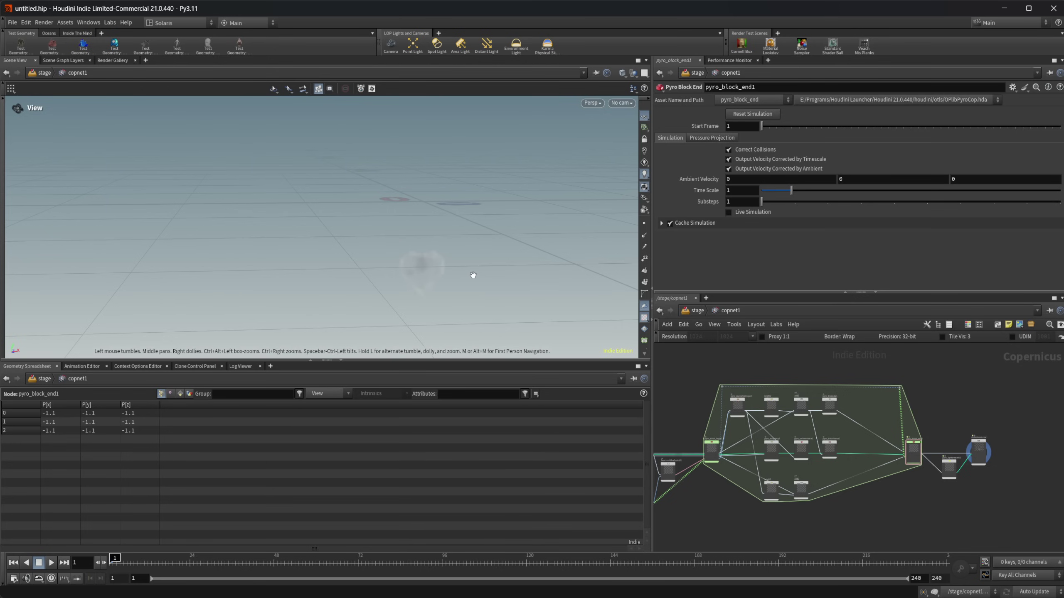
Set the viewport's background color scheme to Dark in the display options
{"action": "key", "text": "d"}
{"action": "left_click", "coordinate": [490, 182]}
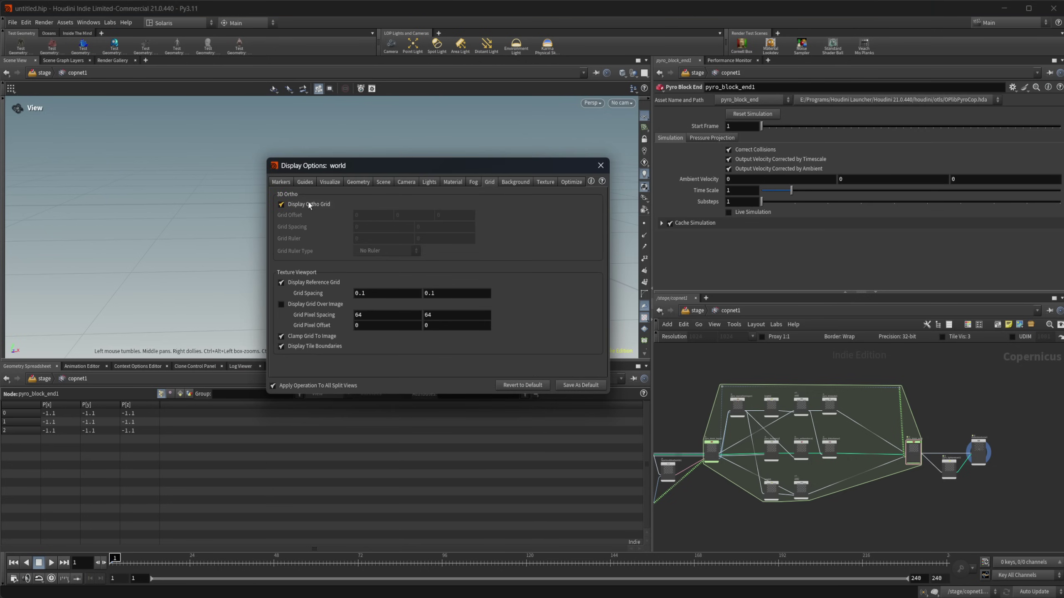
{"action": "left_click", "coordinate": [515, 182]}
{"action": "left_click", "coordinate": [347, 197]}
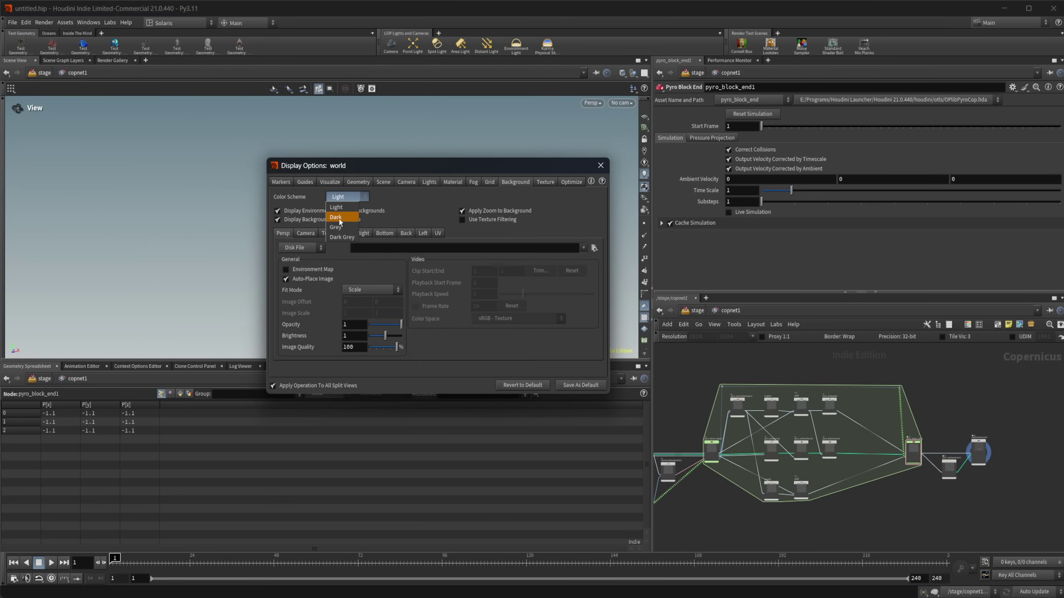
{"action": "left_click", "coordinate": [338, 217]}
{"action": "left_click", "coordinate": [600, 165]}
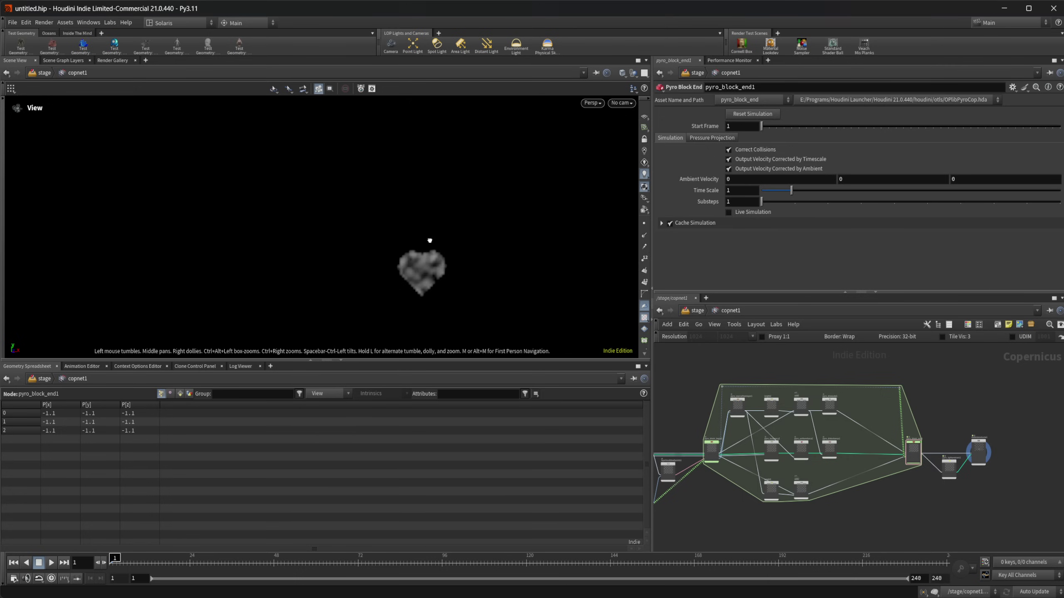
Play the smoke simulation, stop it at frame 78 and inspect the rasterized smoke
{"action": "left_click", "coordinate": [51, 563]}
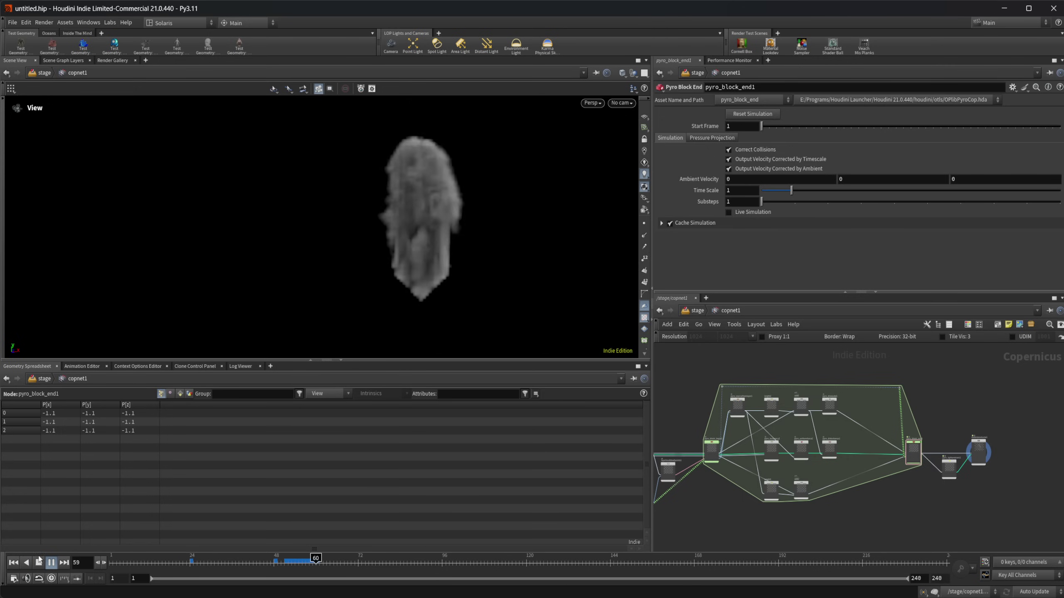
{"action": "left_click", "coordinate": [39, 561]}
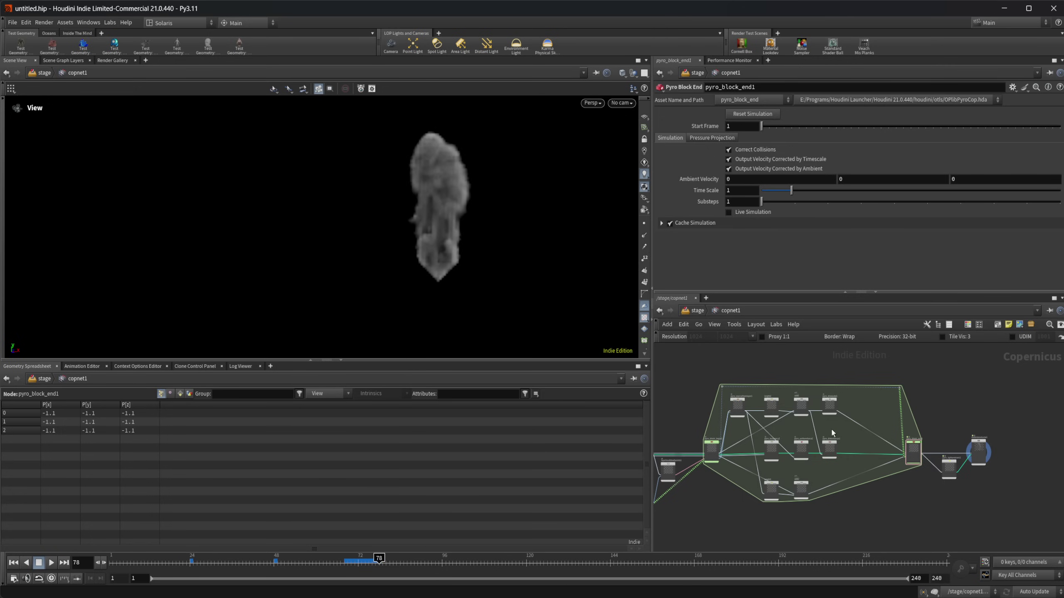
{"action": "scroll", "coordinate": [832, 433], "scroll_direction": "up", "scroll_amount": 3}
{"action": "left_click_drag", "start_coordinate": [398, 246], "coordinate": [423, 249]}
Display the output of pyro_block_end1 in the viewport and inspect the raw smoke volume
{"action": "scroll", "coordinate": [884, 447], "scroll_direction": "up", "scroll_amount": 3}
{"action": "middle_click_drag", "start_coordinate": [884, 447], "coordinate": [749, 432]}
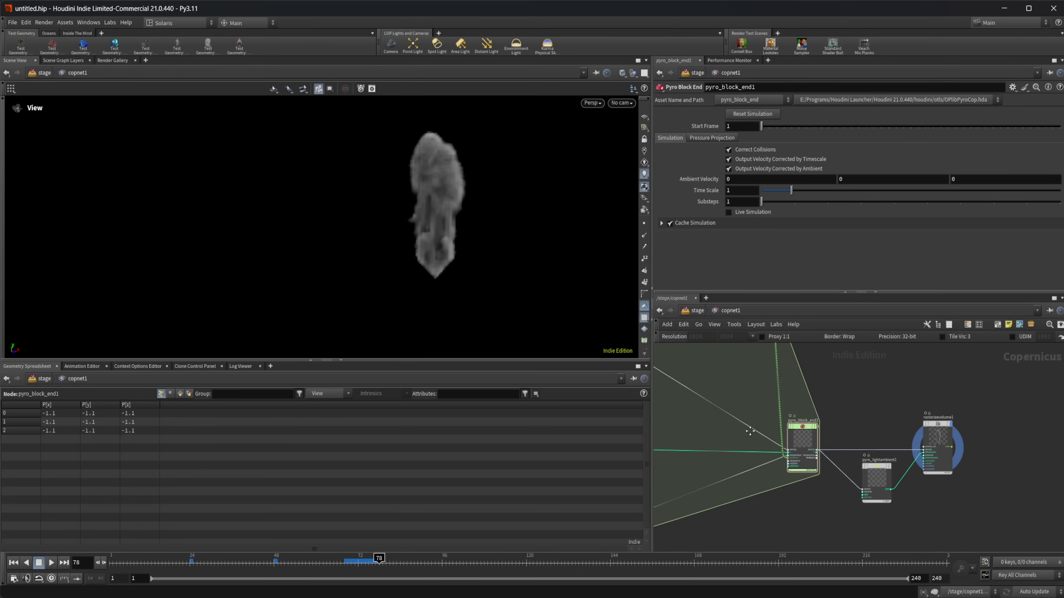
{"action": "scroll", "coordinate": [883, 451], "scroll_direction": "up", "scroll_amount": 2}
{"action": "scroll", "coordinate": [955, 445], "scroll_direction": "down", "scroll_amount": 5}
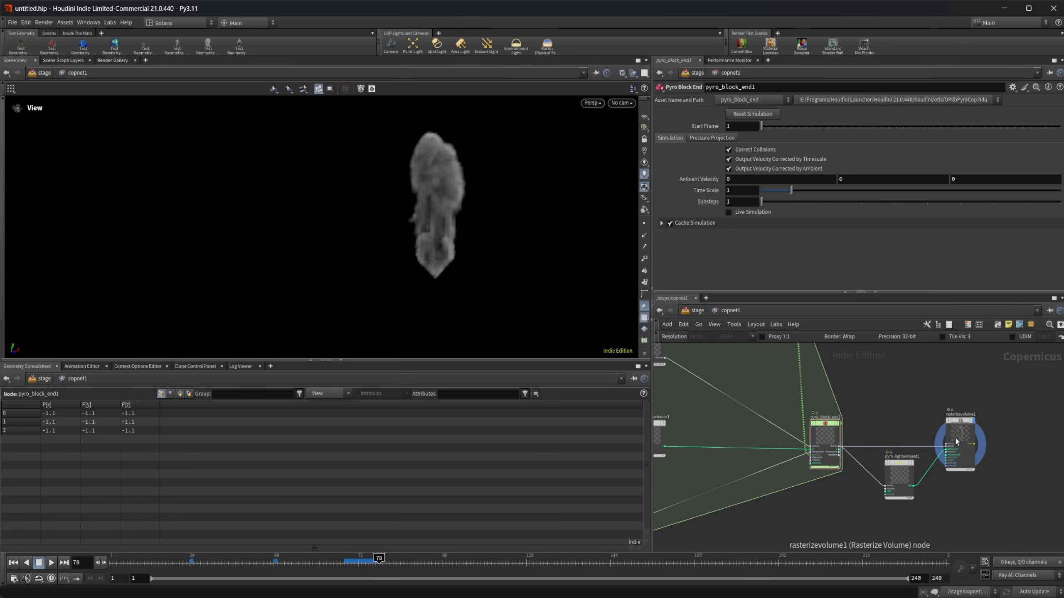
{"action": "middle_click_drag", "start_coordinate": [782, 436], "coordinate": [830, 443]}
{"action": "scroll", "coordinate": [854, 442], "scroll_direction": "up", "scroll_amount": 3}
{"action": "left_click", "coordinate": [916, 438]}
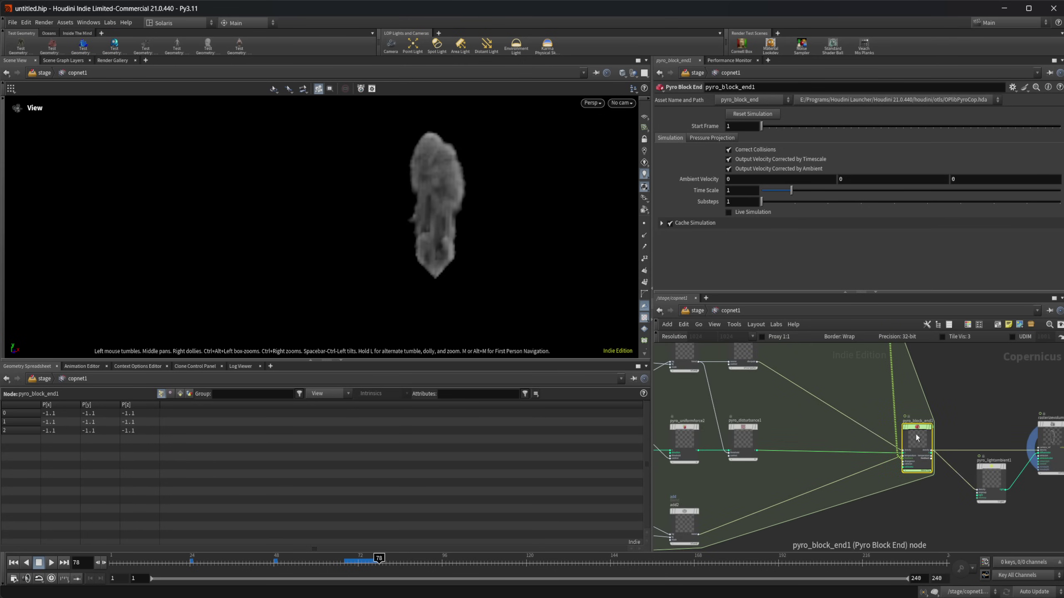
{"action": "key", "text": "r"}
{"action": "left_click_drag", "start_coordinate": [436, 255], "coordinate": [482, 256]}
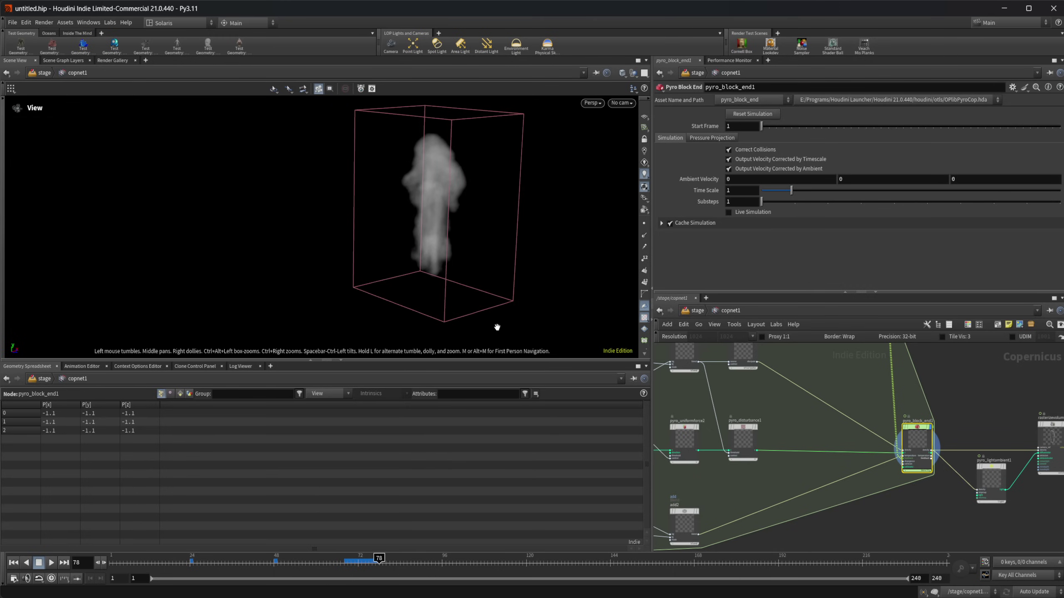
Return to frame 1 and set the resolution of pyro_configure1 to 300
{"action": "scroll", "coordinate": [797, 452], "scroll_direction": "down", "scroll_amount": 3}
{"action": "middle_click_drag", "start_coordinate": [687, 443], "coordinate": [860, 439]}
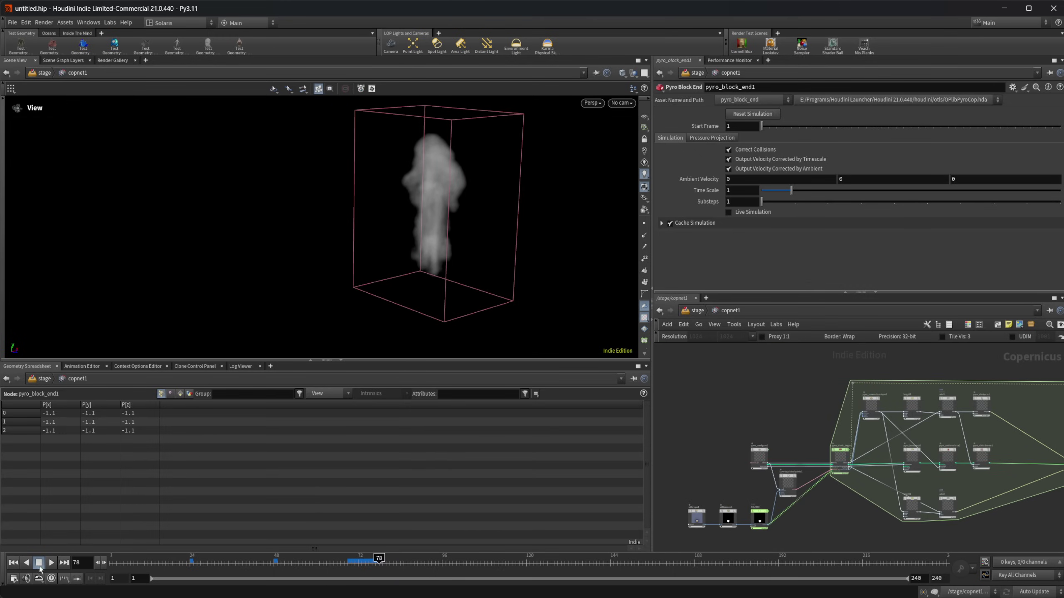
{"action": "left_click", "coordinate": [13, 563]}
{"action": "scroll", "coordinate": [754, 442], "scroll_direction": "up", "scroll_amount": 5}
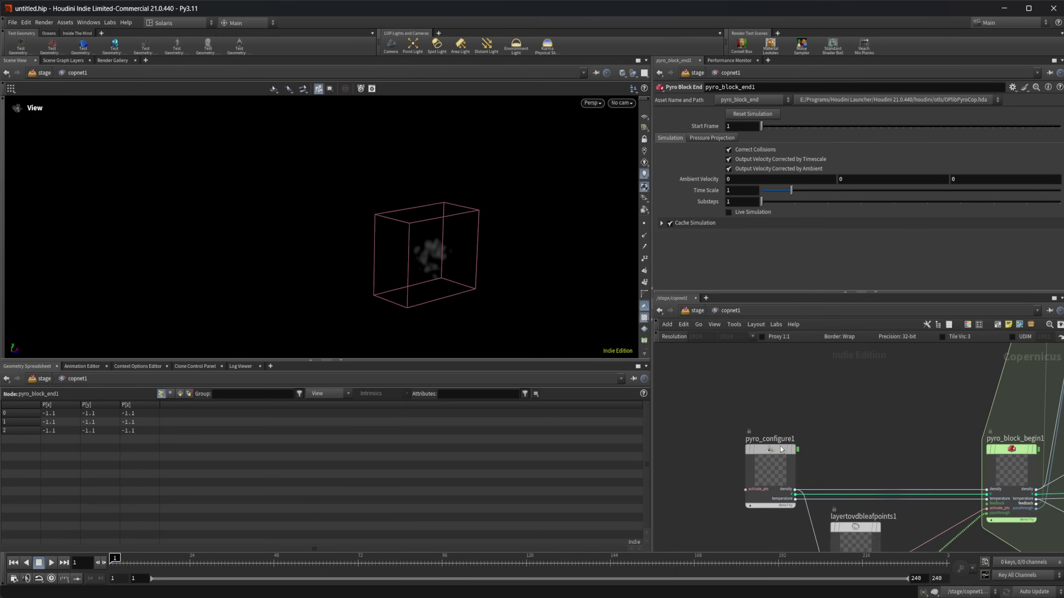
{"action": "left_click", "coordinate": [769, 474]}
{"action": "mouse_move", "coordinate": [685, 127]}
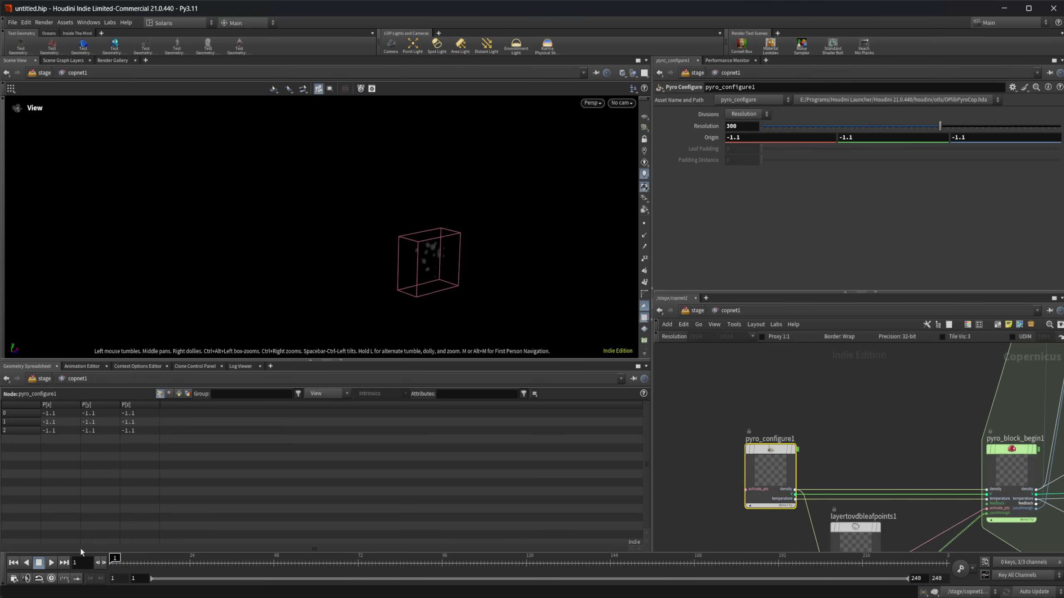
Play the higher-resolution smoke simulation, stop it at frame 73 and inspect the volume up close
{"action": "left_click", "coordinate": [52, 563]}
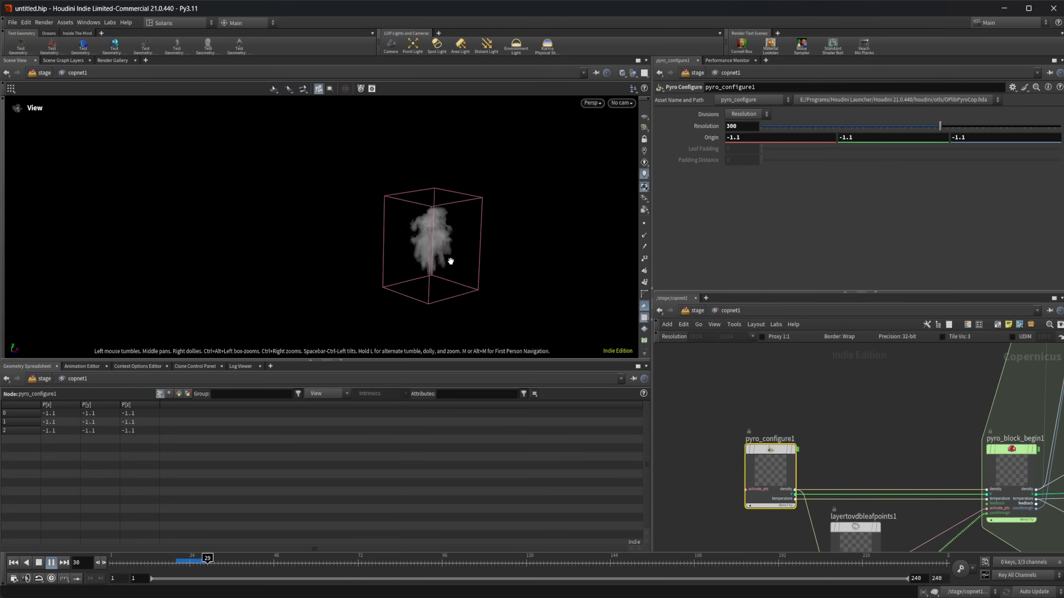
{"action": "left_click", "coordinate": [40, 562]}
{"action": "scroll", "coordinate": [427, 209], "scroll_direction": "up", "scroll_amount": 5}
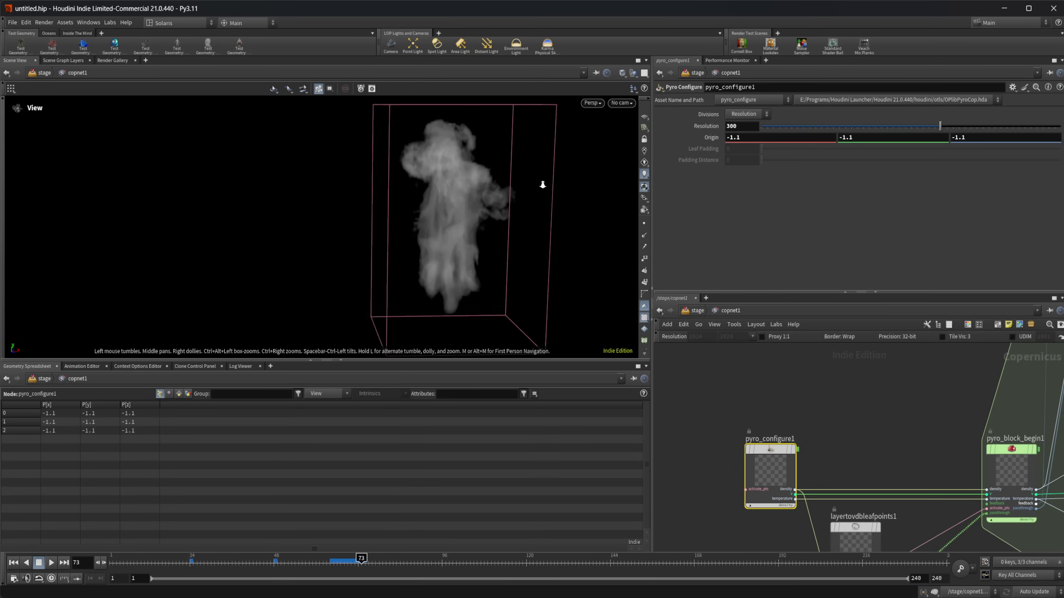
{"action": "left_click_drag", "start_coordinate": [474, 243], "coordinate": [374, 237]}
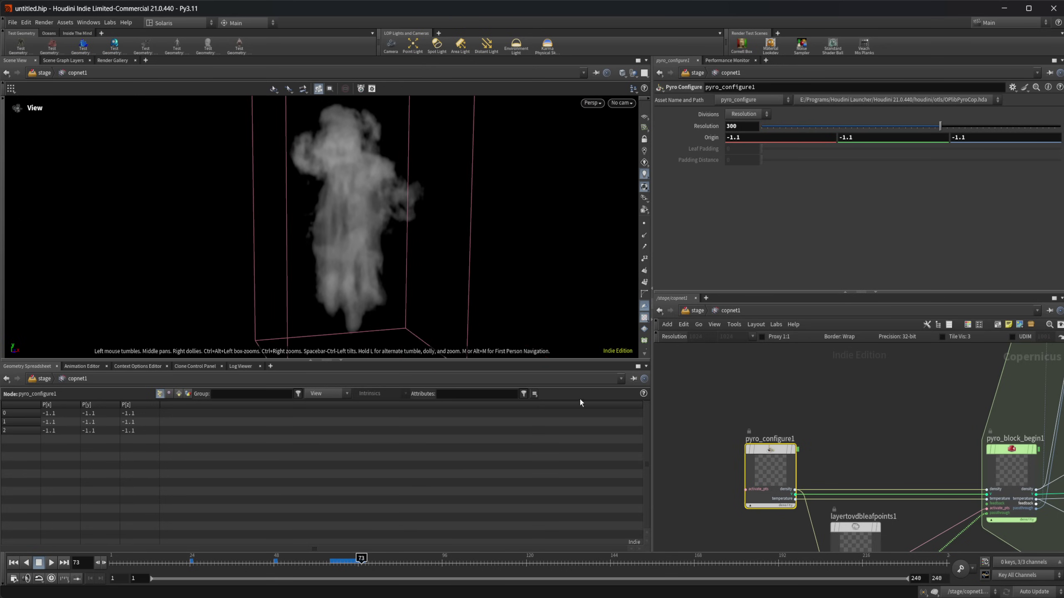
Display the output of rasterizevolume1 at the end of the pyro network
{"action": "scroll", "coordinate": [825, 436], "scroll_direction": "down", "scroll_amount": 5}
{"action": "middle_click_drag", "start_coordinate": [850, 418], "coordinate": [647, 409]}
{"action": "scroll", "coordinate": [956, 477], "scroll_direction": "down", "scroll_amount": 3}
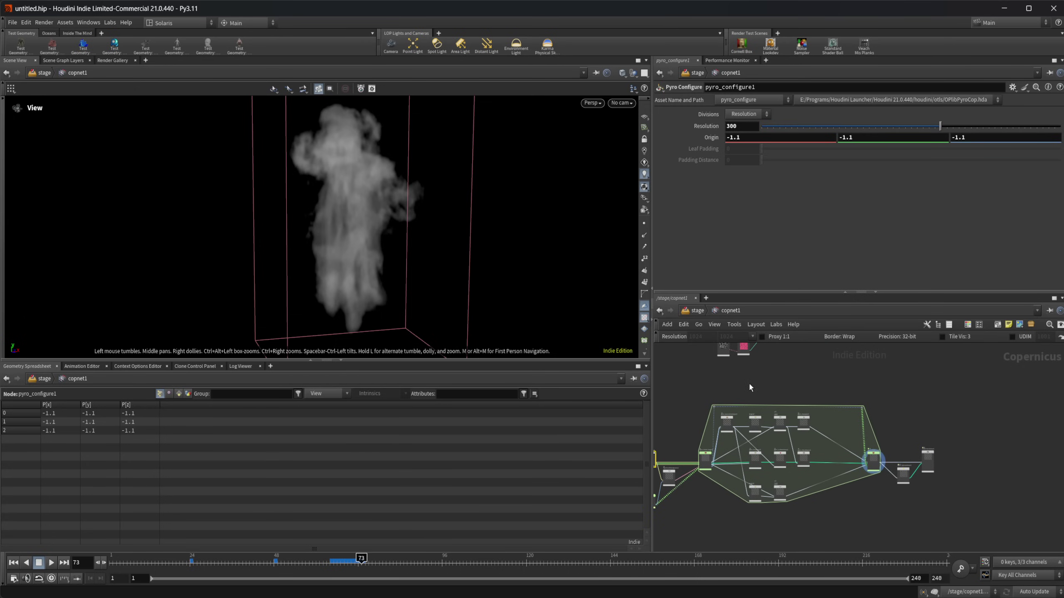
{"action": "middle_click_drag", "start_coordinate": [749, 386], "coordinate": [782, 399]}
{"action": "left_click_drag", "start_coordinate": [522, 311], "coordinate": [344, 221]}
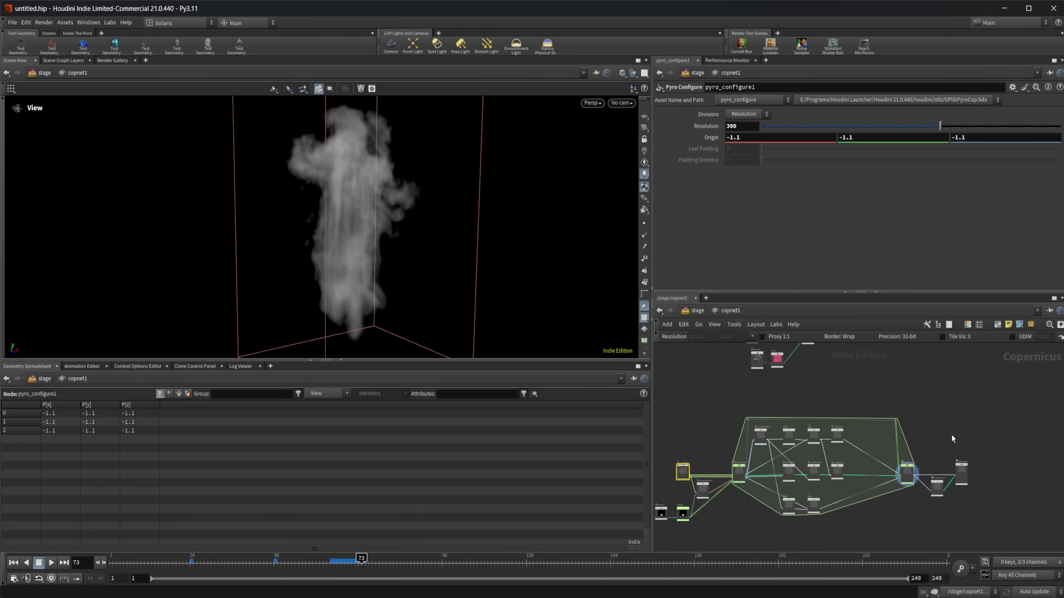
{"action": "scroll", "coordinate": [967, 459], "scroll_direction": "up", "scroll_amount": 5}
{"action": "left_click", "coordinate": [930, 498]}
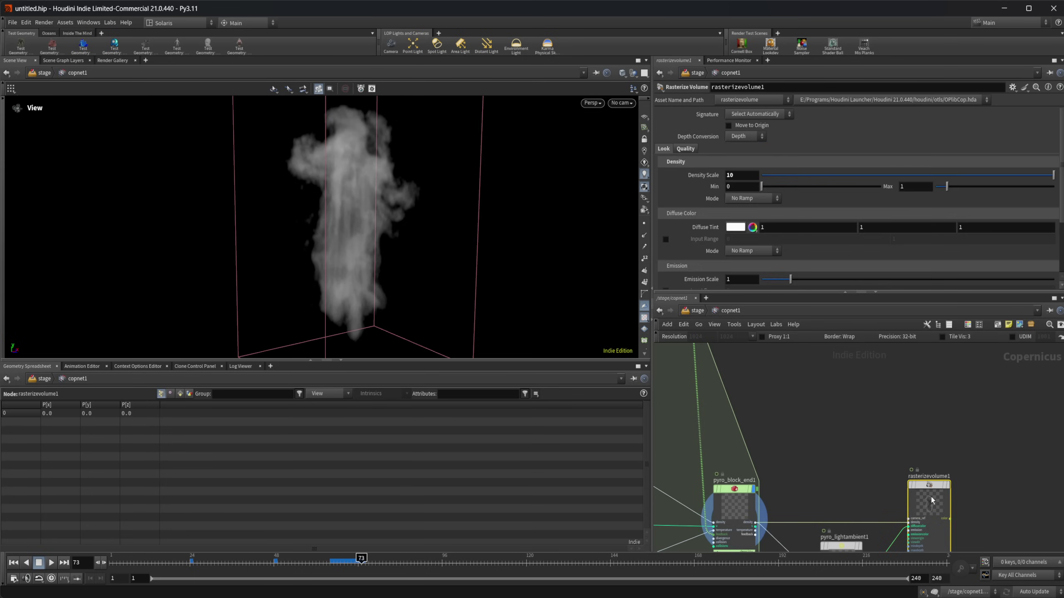
{"action": "key", "text": "r"}
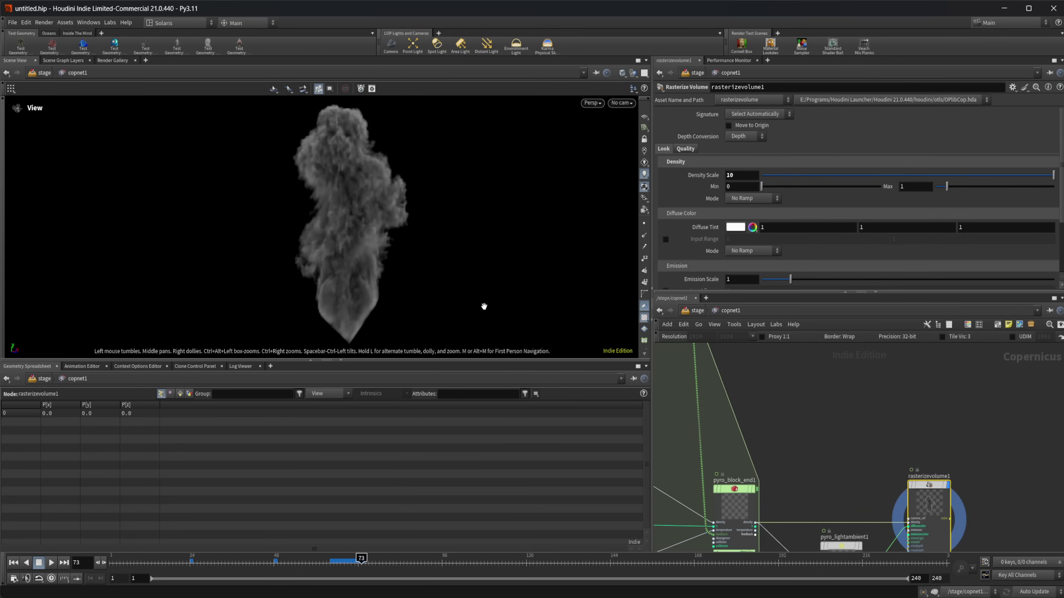
{"action": "middle_click_drag", "start_coordinate": [888, 480], "coordinate": [850, 417]}
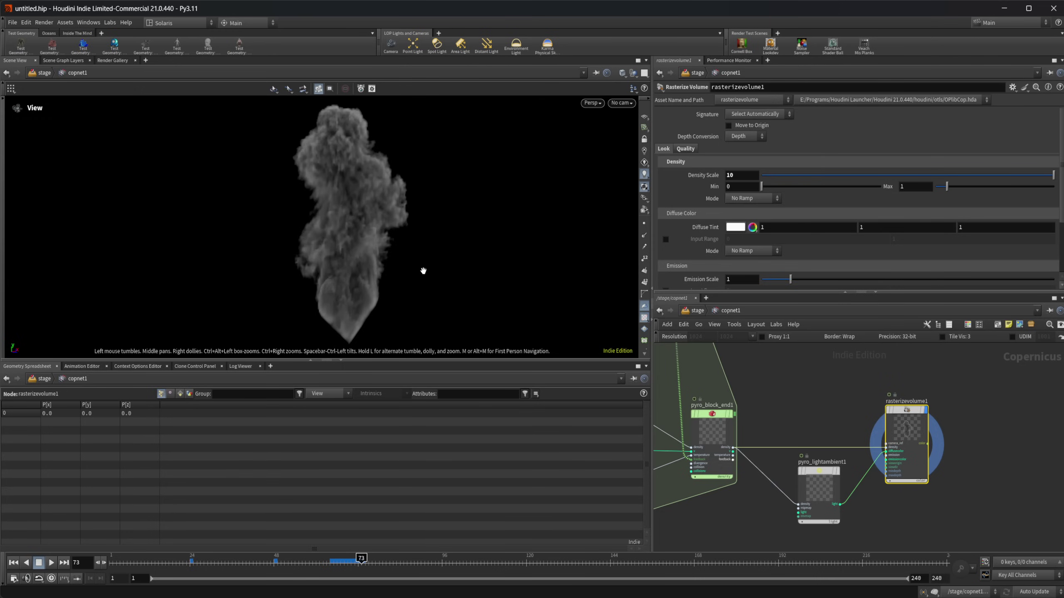
Examine the rasterized smoke and the ambient light node that feeds rasterizevolume1
{"action": "left_click", "coordinate": [824, 490]}
{"action": "left_click", "coordinate": [894, 434]}
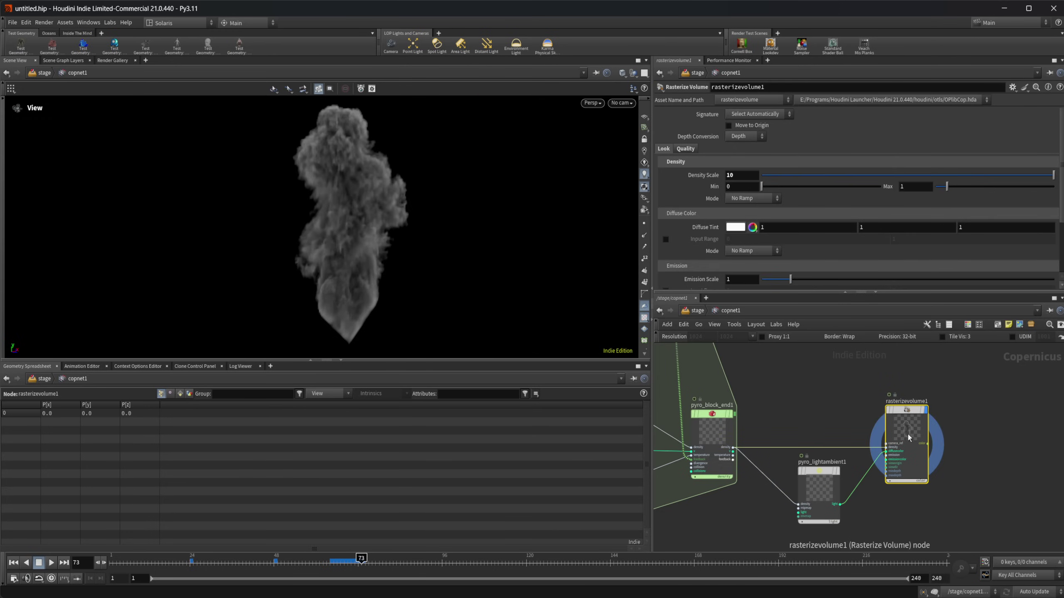
{"action": "left_click_drag", "start_coordinate": [389, 273], "coordinate": [367, 262]}
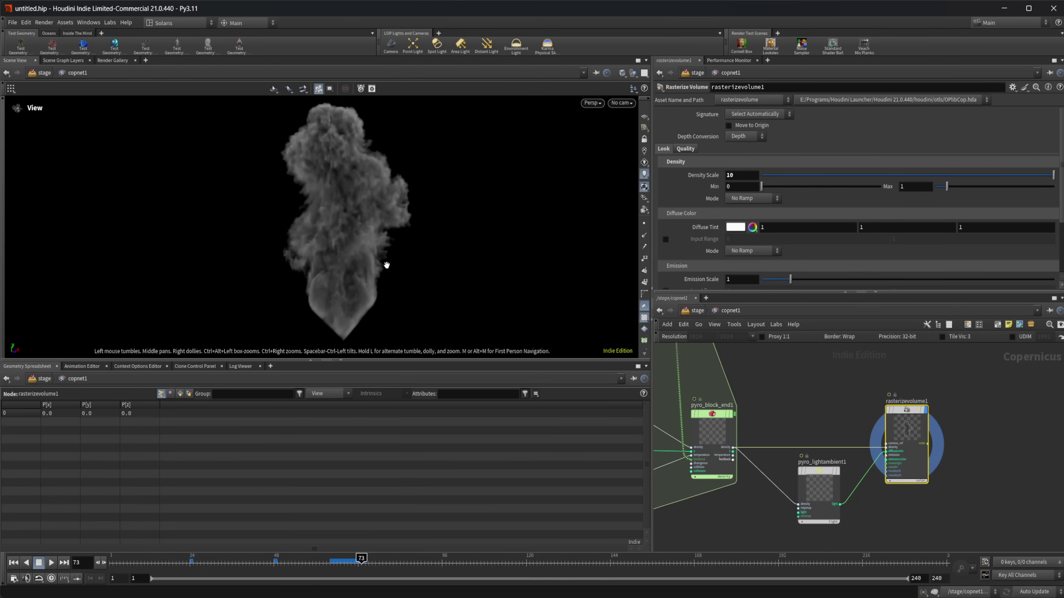
{"action": "scroll", "coordinate": [351, 250], "scroll_direction": "down", "scroll_amount": 3}
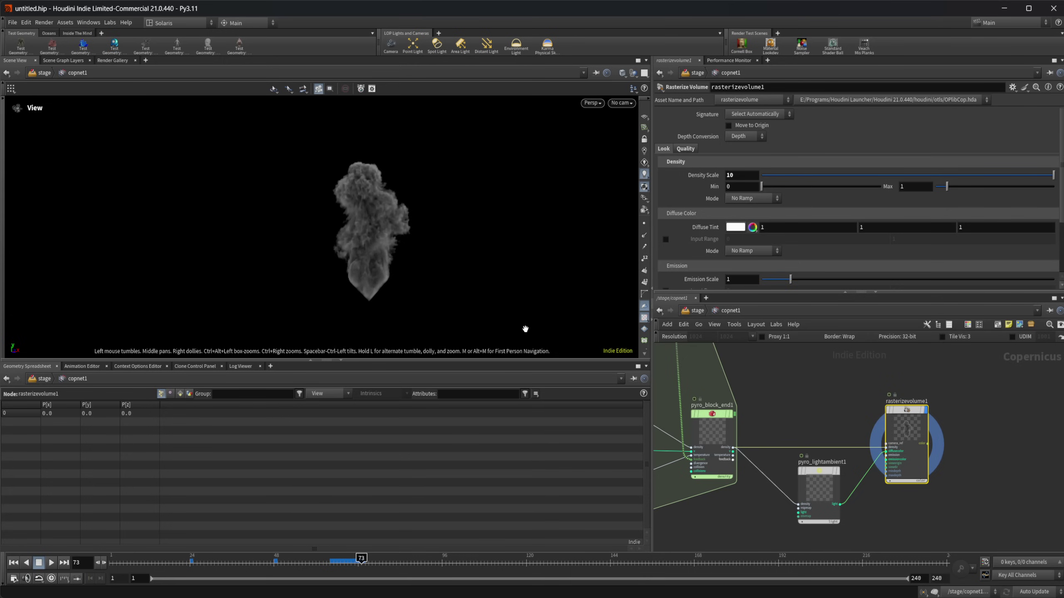
{"action": "middle_click_drag", "start_coordinate": [784, 431], "coordinate": [830, 434]}
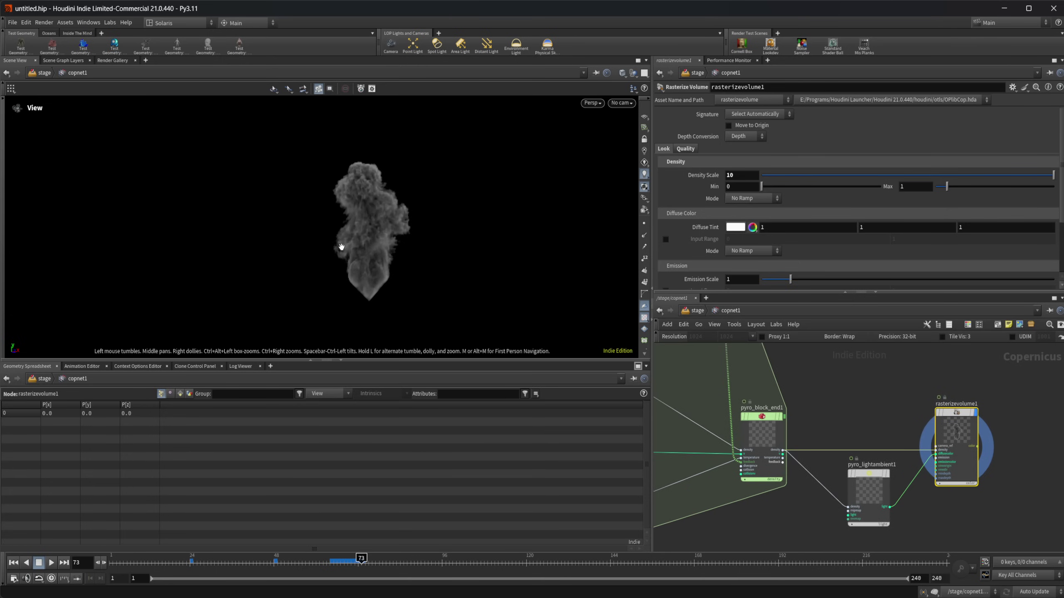
{"action": "mouse_move", "coordinate": [344, 242]}
{"action": "left_mouse_down"}
{"action": "mouse_move", "coordinate": [408, 250]}
{"action": "mouse_move", "coordinate": [360, 241]}
{"action": "left_mouse_up"}
{"action": "scroll", "coordinate": [831, 428], "scroll_direction": "down", "scroll_amount": 10}
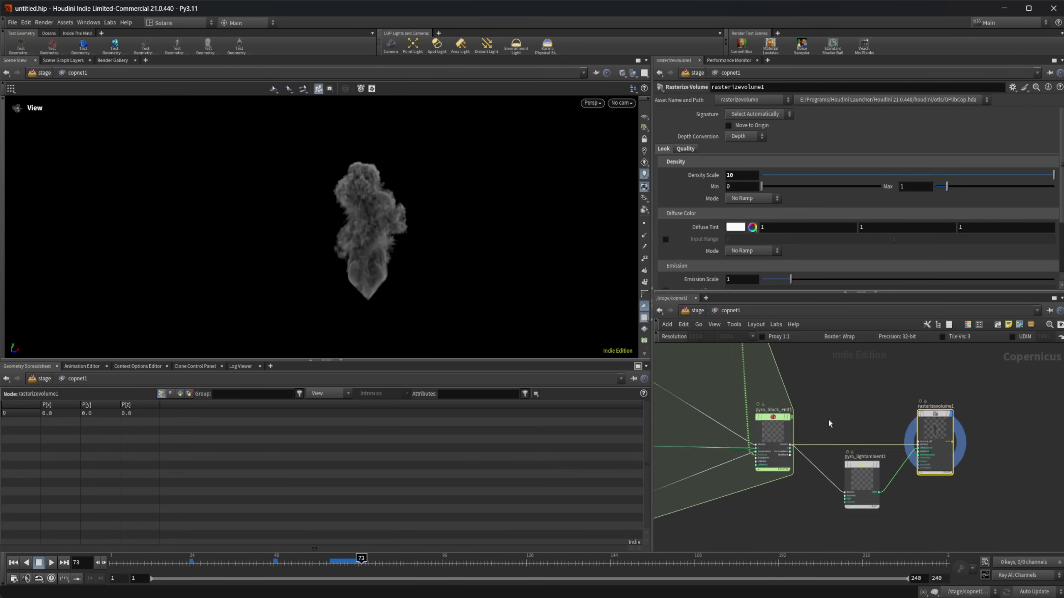
Display the grayscale butterfly image of the mono1 node in the viewport
{"action": "middle_click_drag", "start_coordinate": [860, 425], "coordinate": [868, 445]}
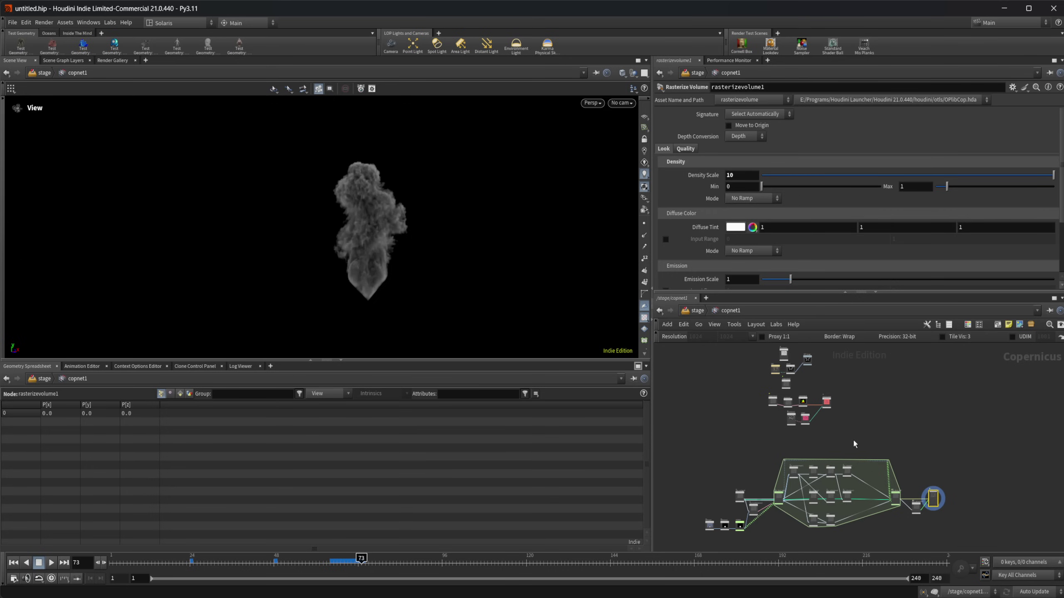
{"action": "scroll", "coordinate": [845, 442], "scroll_direction": "up", "scroll_amount": 2}
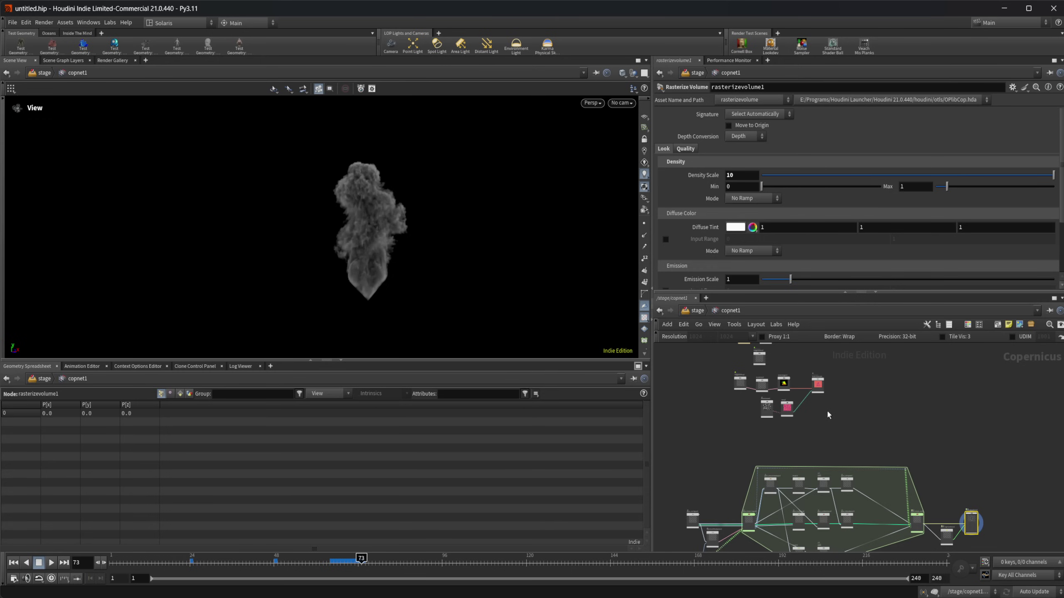
{"action": "scroll", "coordinate": [851, 396], "scroll_direction": "up", "scroll_amount": 3}
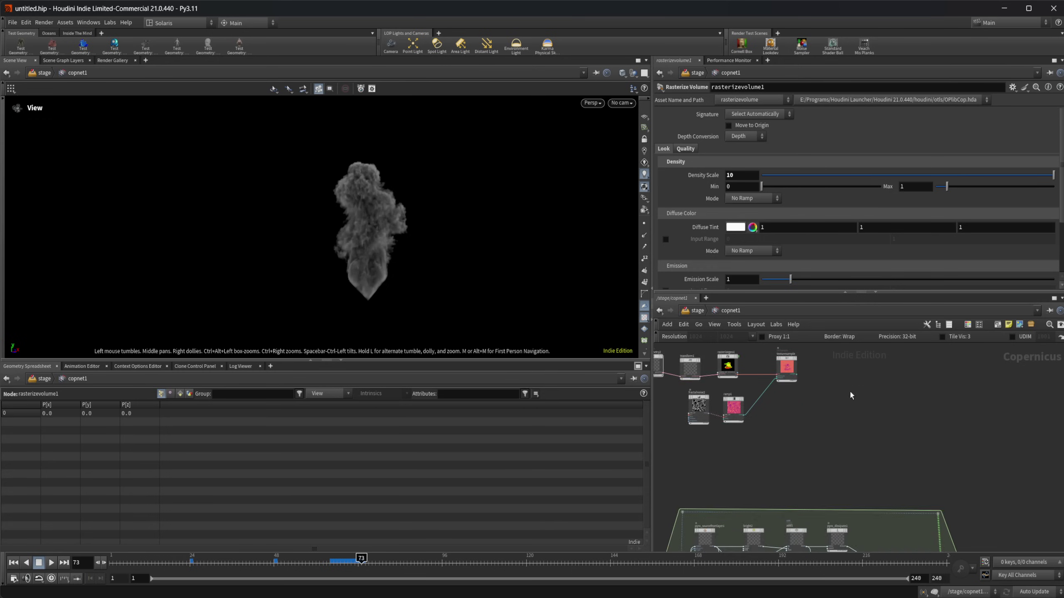
{"action": "middle_click_drag", "start_coordinate": [850, 394], "coordinate": [857, 446]}
{"action": "scroll", "coordinate": [856, 445], "scroll_direction": "up", "scroll_amount": 2}
{"action": "scroll", "coordinate": [816, 444], "scroll_direction": "up", "scroll_amount": 5}
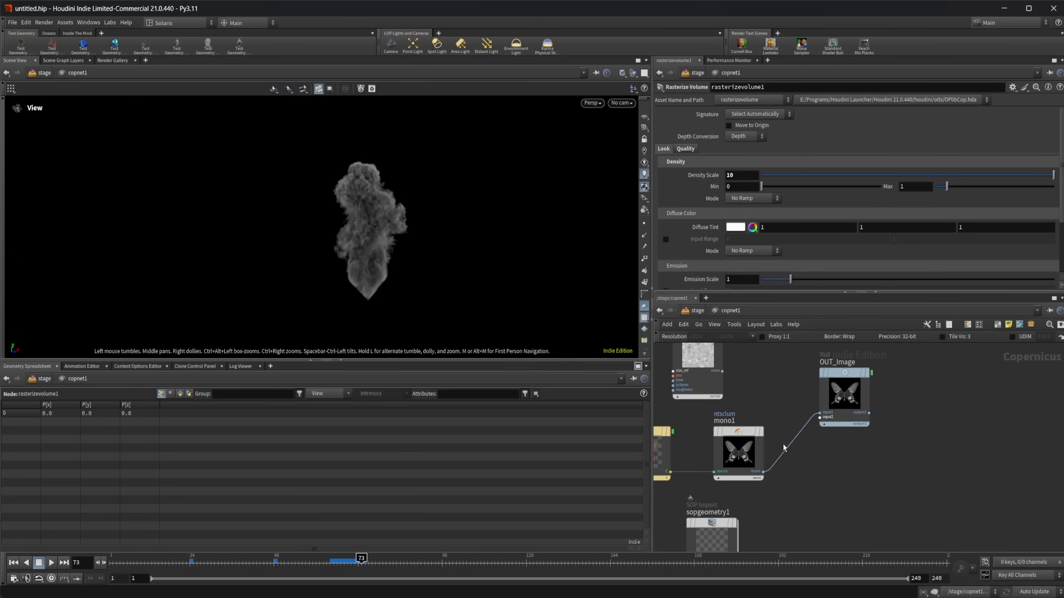
{"action": "left_click", "coordinate": [748, 456]}
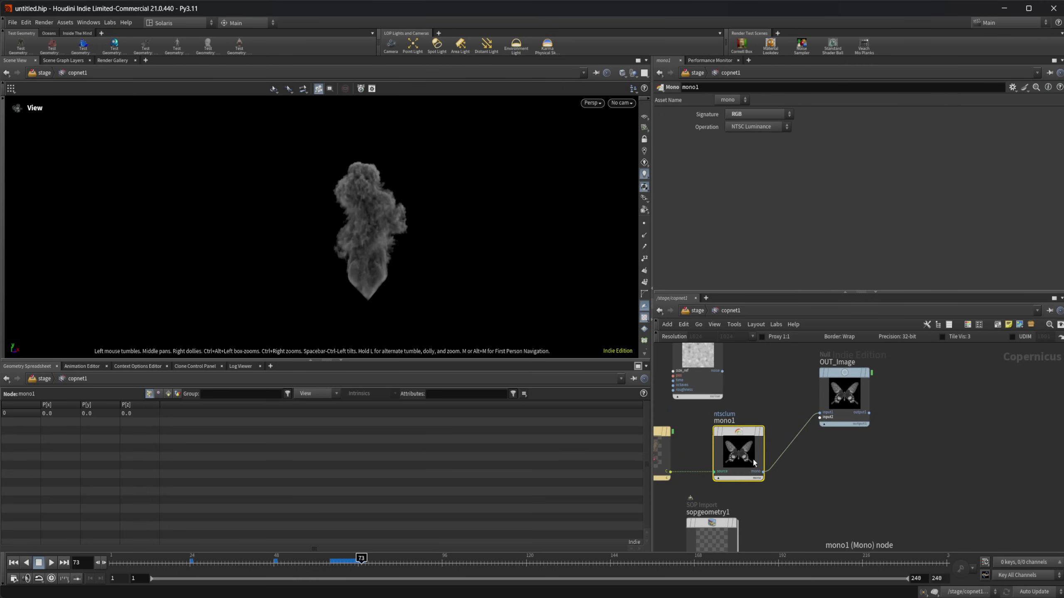
{"action": "key", "text": "r"}
Add an Image to Points node near mono1 and connect mono1's output to its input
{"action": "scroll", "coordinate": [837, 497], "scroll_direction": "up", "scroll_amount": 2}
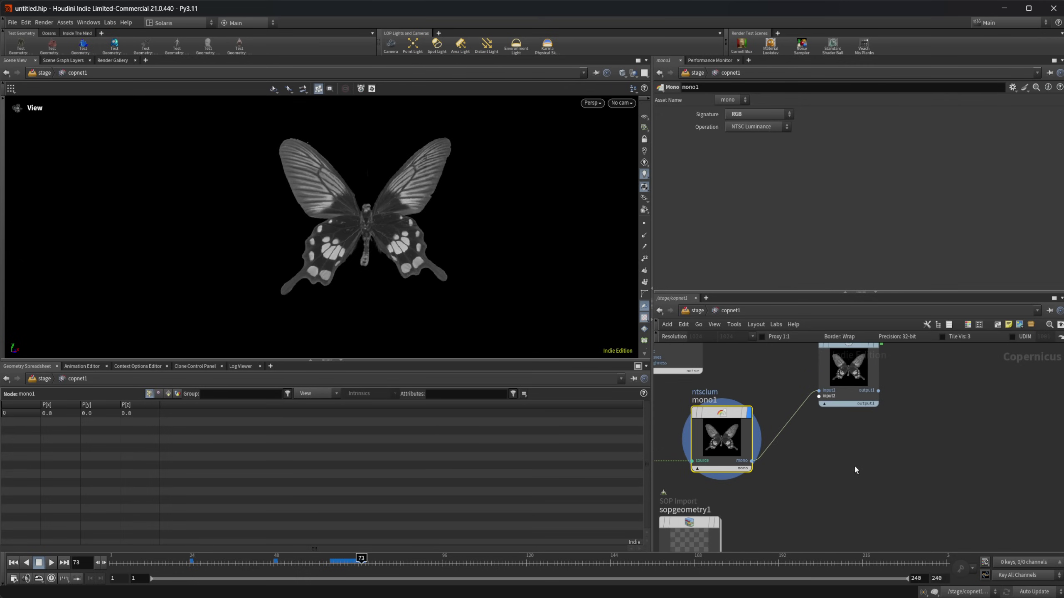
{"action": "key", "text": "Tab"}
{"action": "type", "text": "imag"}
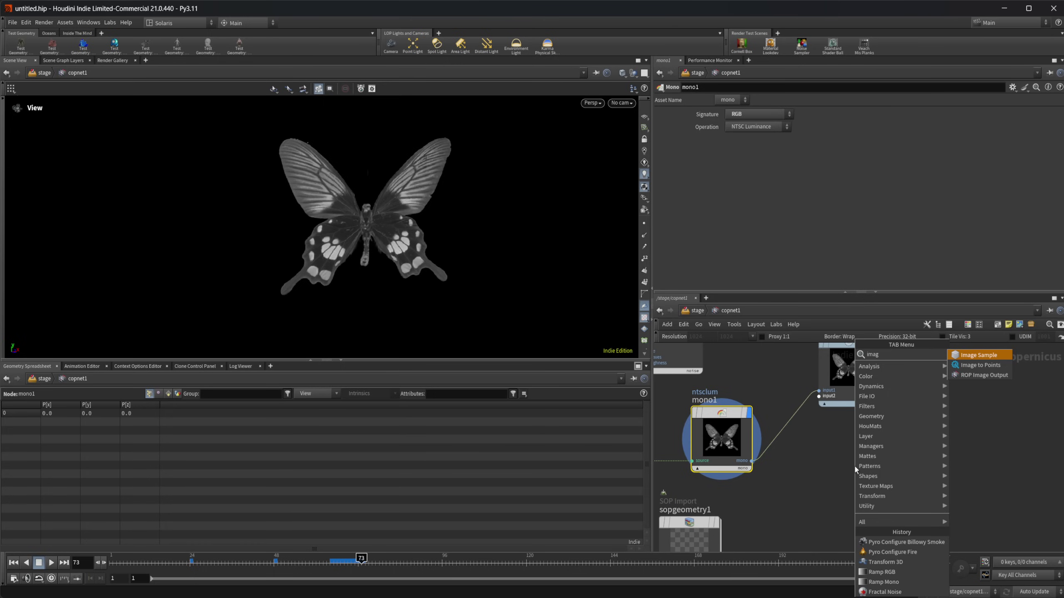
{"action": "key", "text": "Return"}
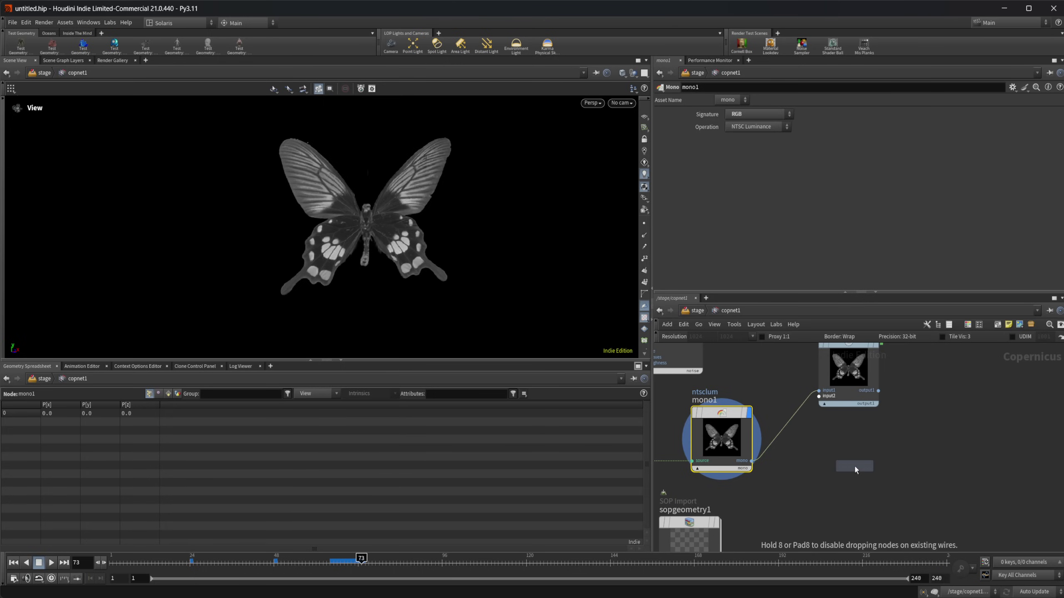
{"action": "left_click", "coordinate": [854, 464]}
{"action": "scroll", "coordinate": [799, 470], "scroll_direction": "down", "scroll_amount": 1}
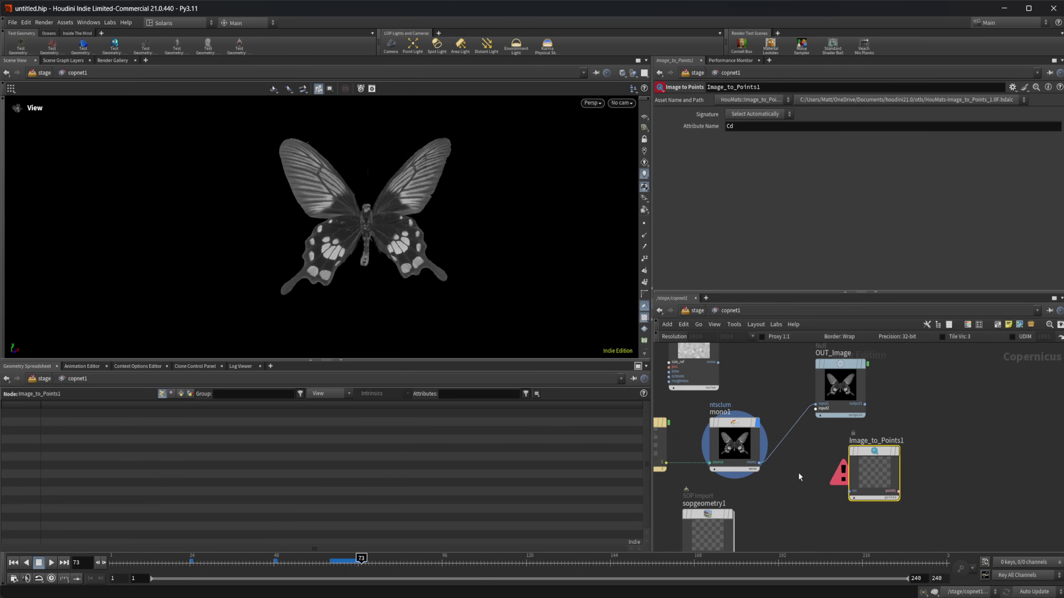
{"action": "mouse_move", "coordinate": [759, 462]}
{"action": "left_mouse_down"}
{"action": "mouse_move", "coordinate": [844, 499]}
{"action": "mouse_move", "coordinate": [849, 491]}
{"action": "left_mouse_up"}
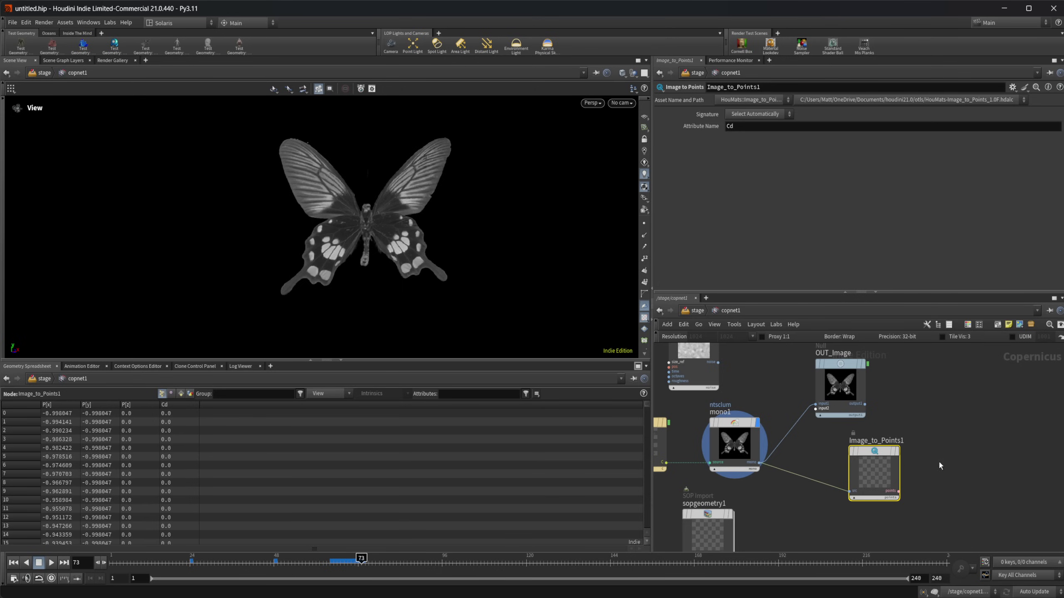
Display the output of Image_to_Points1 and examine its points up close and their attribute values in the geometry spreadsheet
{"action": "mouse_move", "coordinate": [881, 462]}
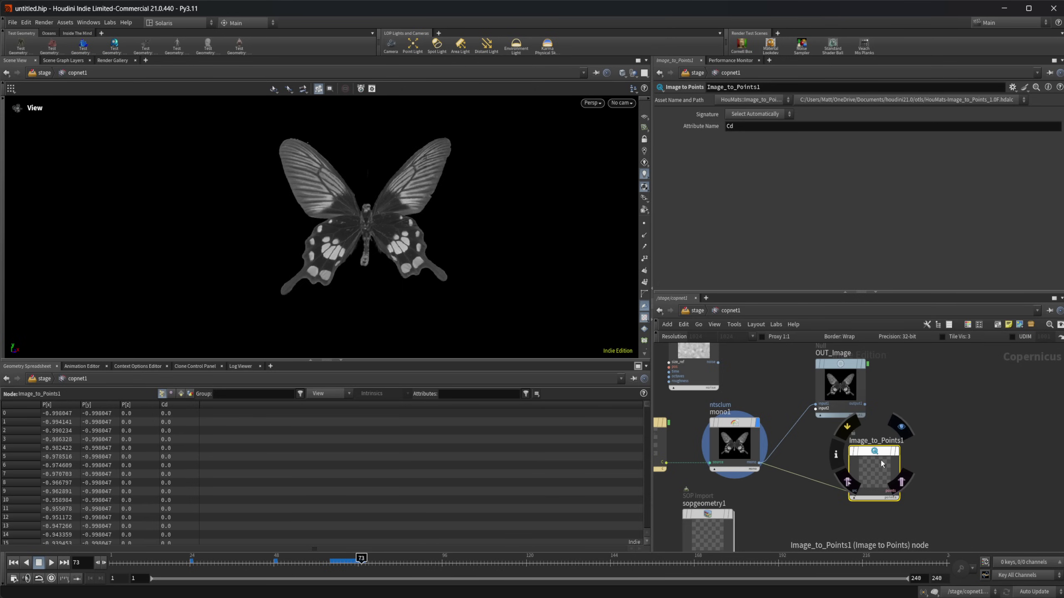
{"action": "left_click", "coordinate": [734, 444]}
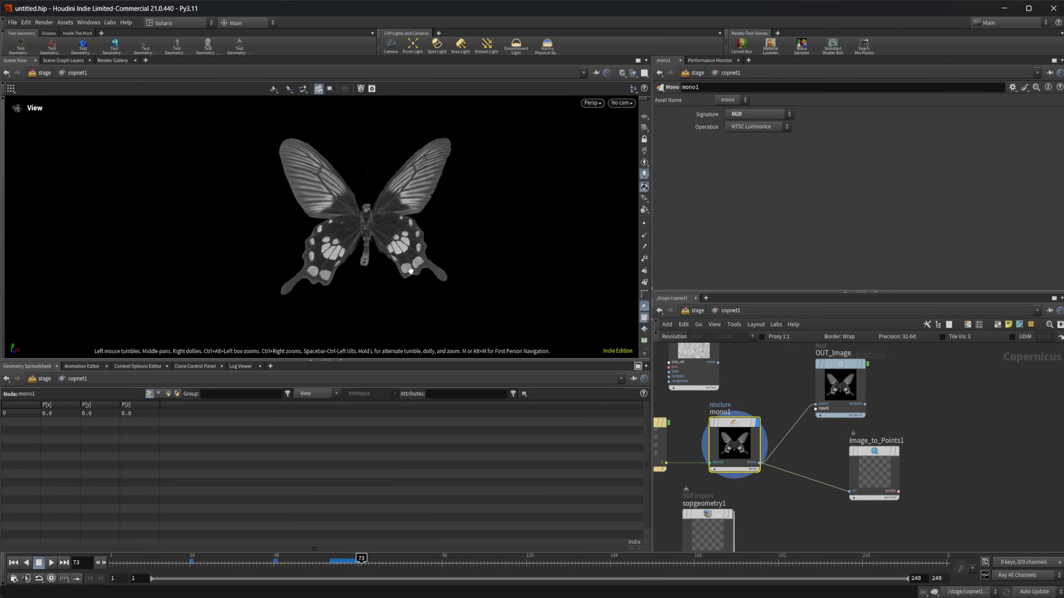
{"action": "left_click", "coordinate": [874, 472]}
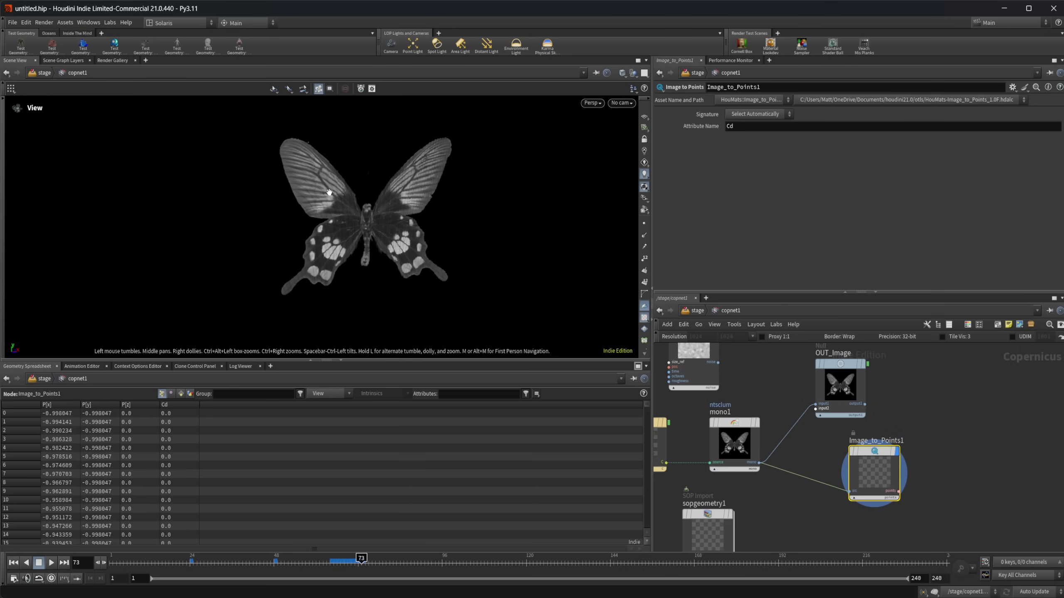
{"action": "scroll", "coordinate": [484, 194], "scroll_direction": "up", "scroll_amount": 3}
{"action": "scroll", "coordinate": [484, 194], "scroll_direction": "up", "scroll_amount": 6}
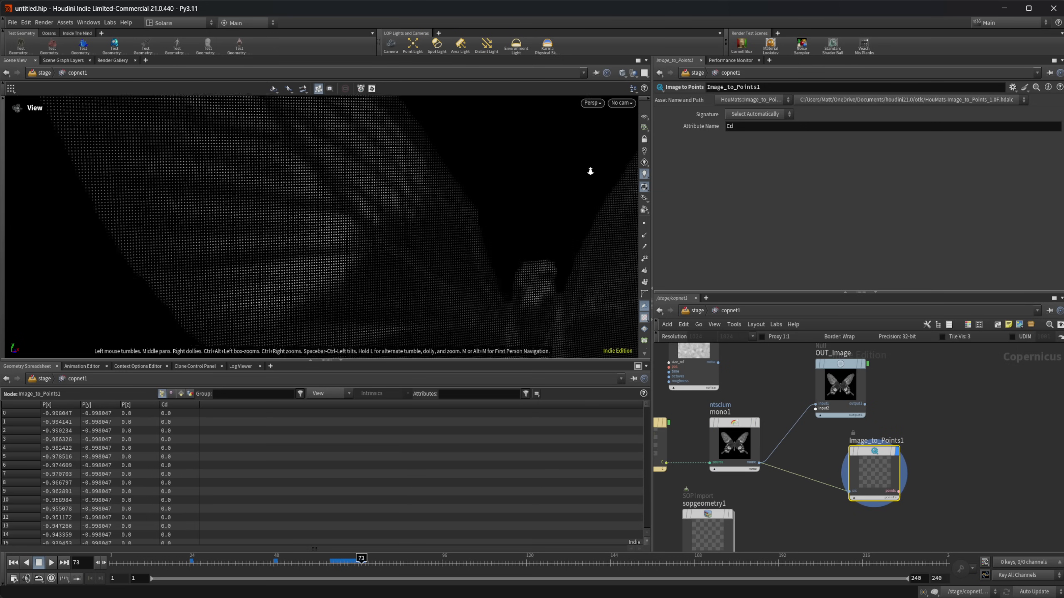
{"action": "scroll", "coordinate": [437, 228], "scroll_direction": "down", "scroll_amount": 6}
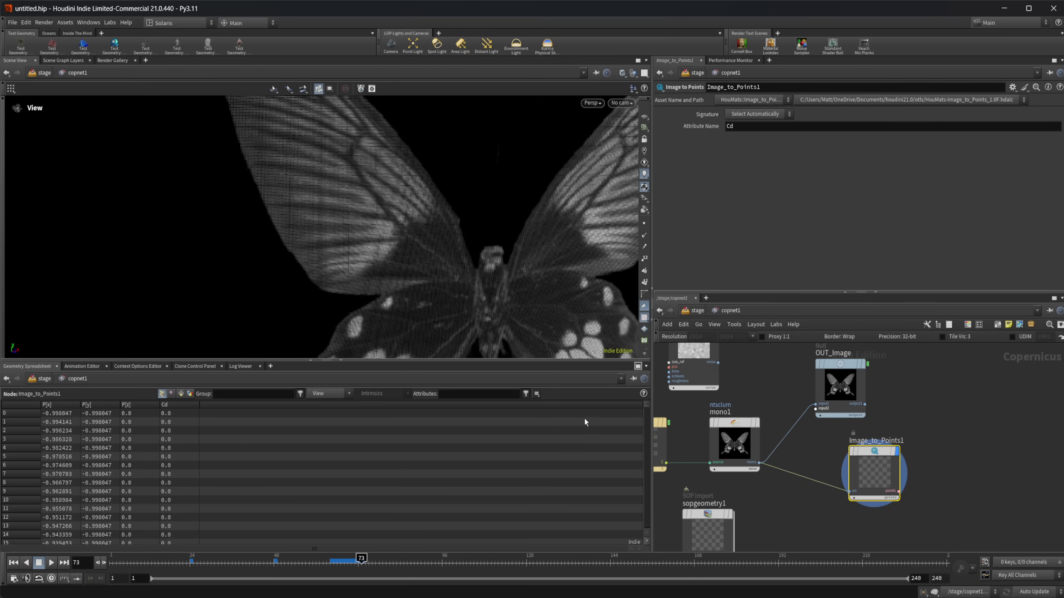
{"action": "left_click_drag", "start_coordinate": [646, 405], "coordinate": [425, 388]}
{"action": "middle_click_drag", "start_coordinate": [954, 468], "coordinate": [907, 471]}
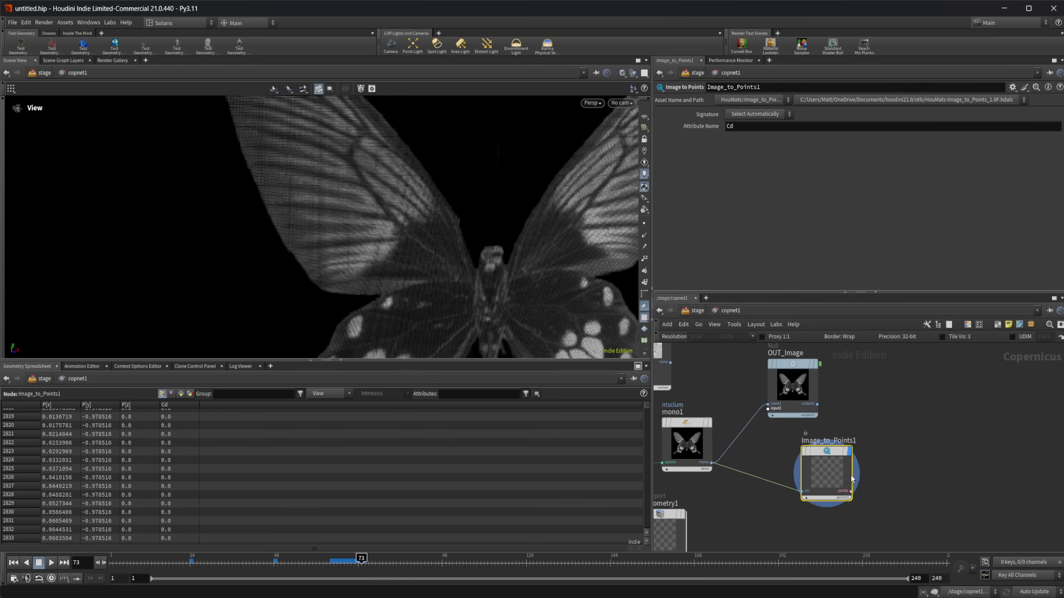
{"action": "right_click_drag", "start_coordinate": [526, 288], "coordinate": [372, 292]}
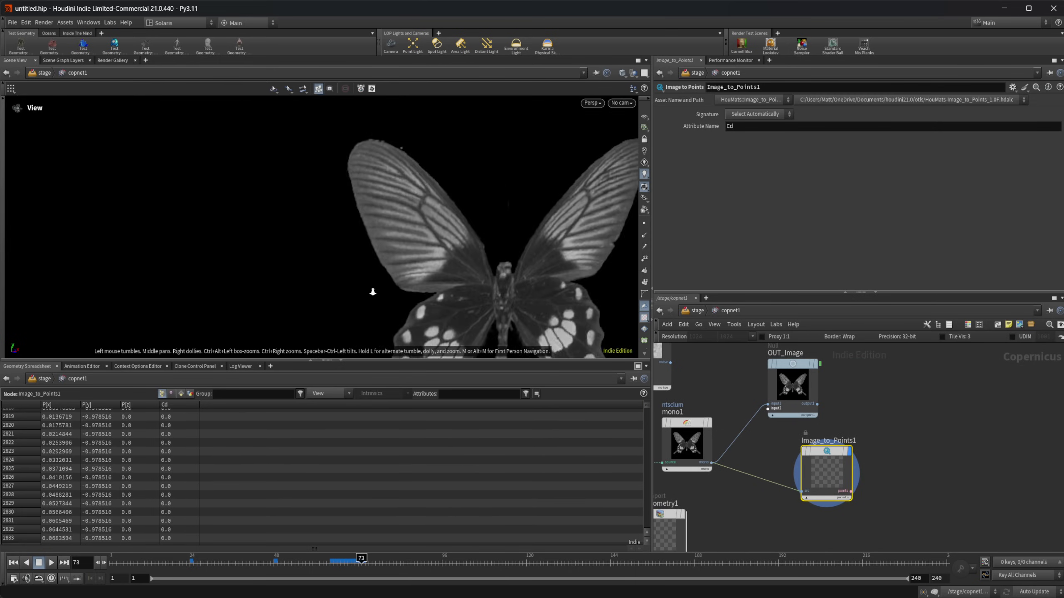
Add an OpenCL node beside Image_to_Points1
{"action": "middle_click_drag", "start_coordinate": [965, 445], "coordinate": [943, 442]}
{"action": "key", "text": "Tab"}
{"action": "type", "text": "null"}
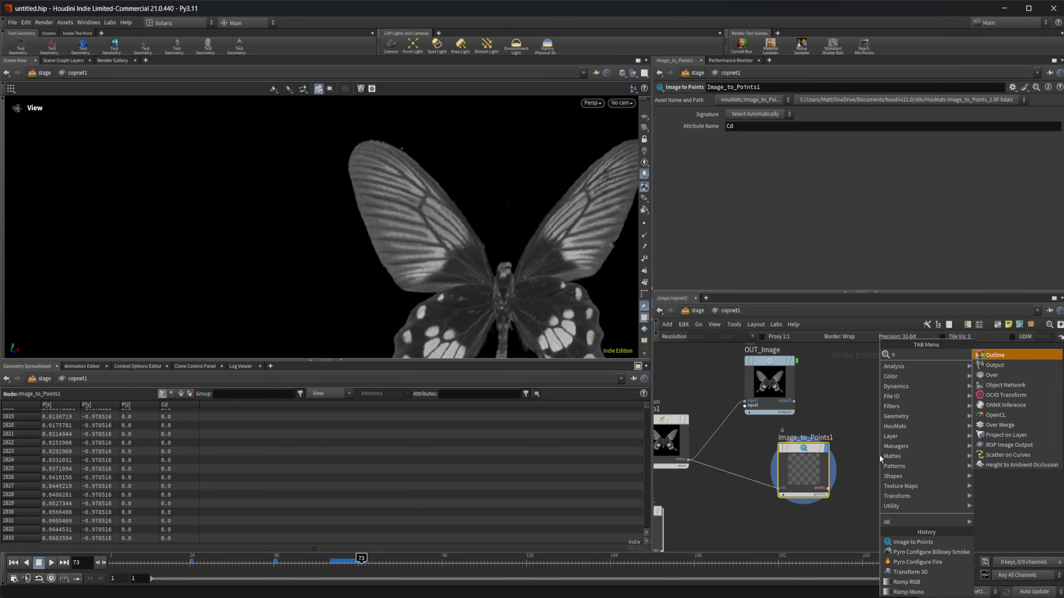
{"action": "key", "text": "Return"}
{"action": "left_click_drag", "start_coordinate": [879, 453], "coordinate": [913, 472]}
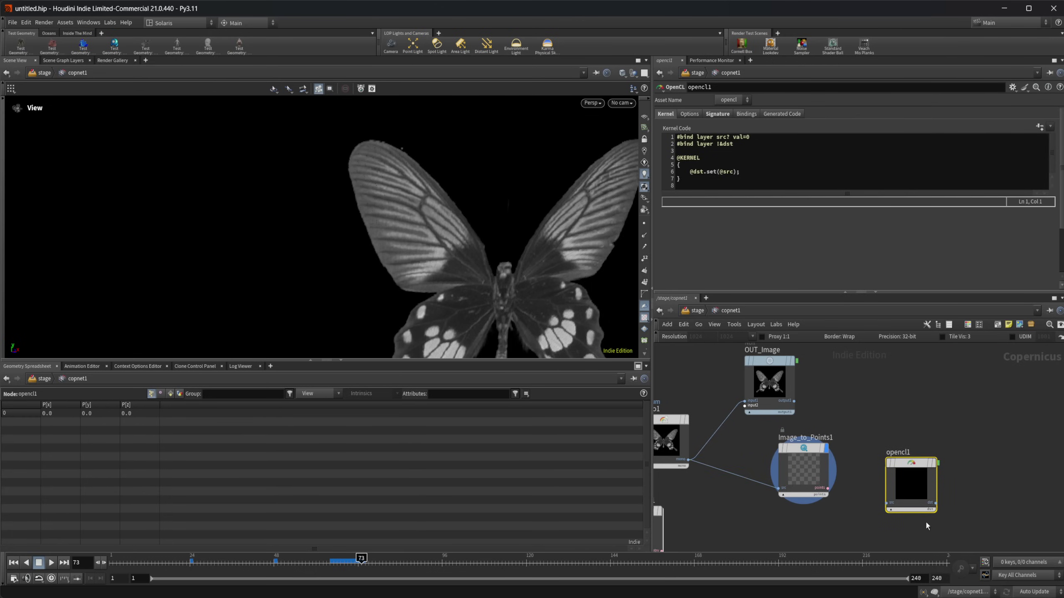
{"action": "middle_click_drag", "start_coordinate": [786, 522], "coordinate": [814, 489]}
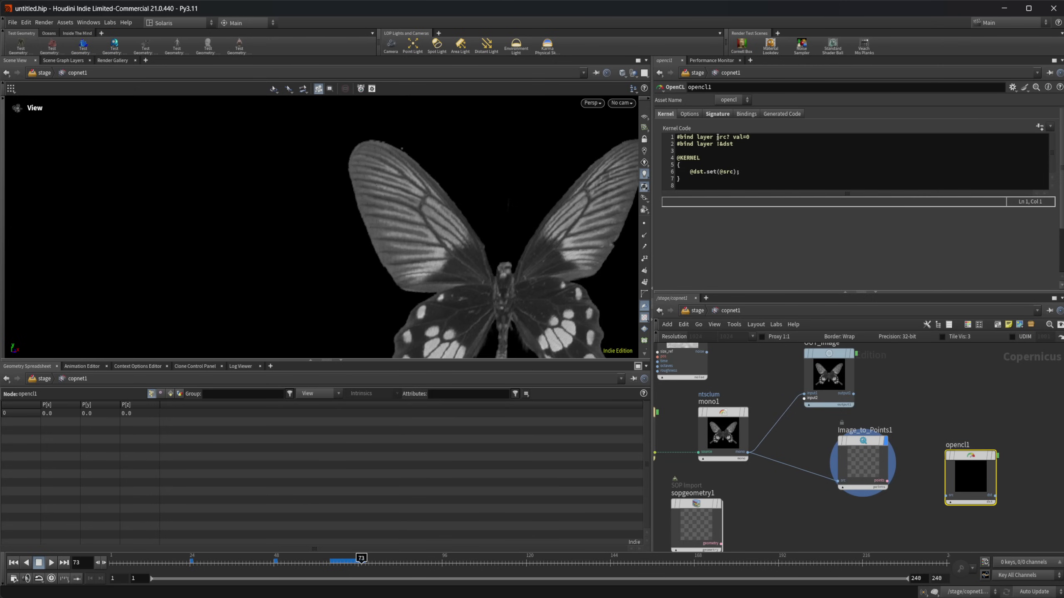
Examine the Run Over choices in the options of the opencl1 node
{"action": "left_click", "coordinate": [693, 116]}
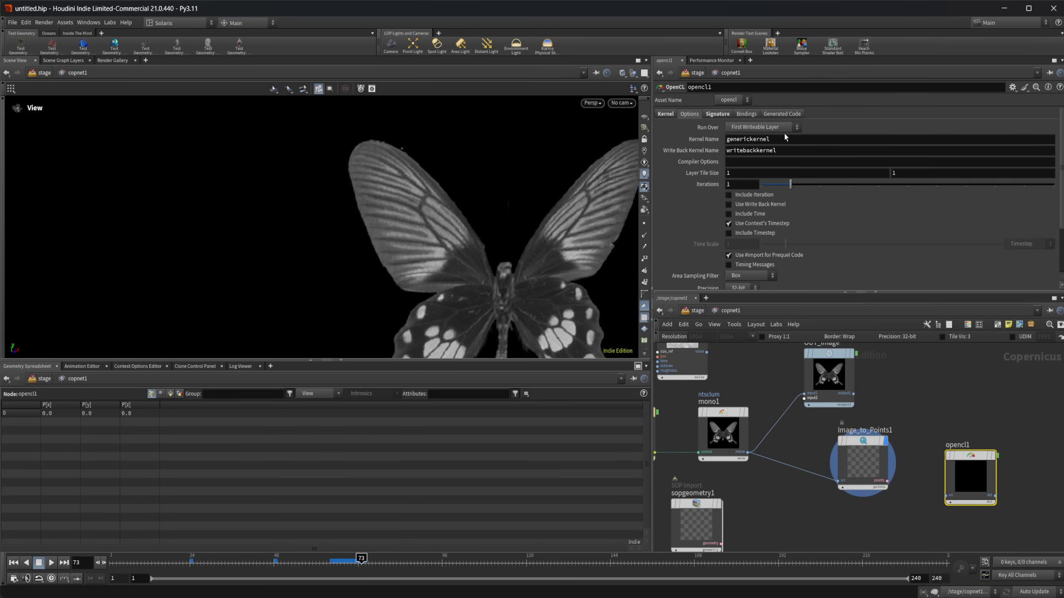
{"action": "scroll", "coordinate": [931, 473], "scroll_direction": "up", "scroll_amount": 3}
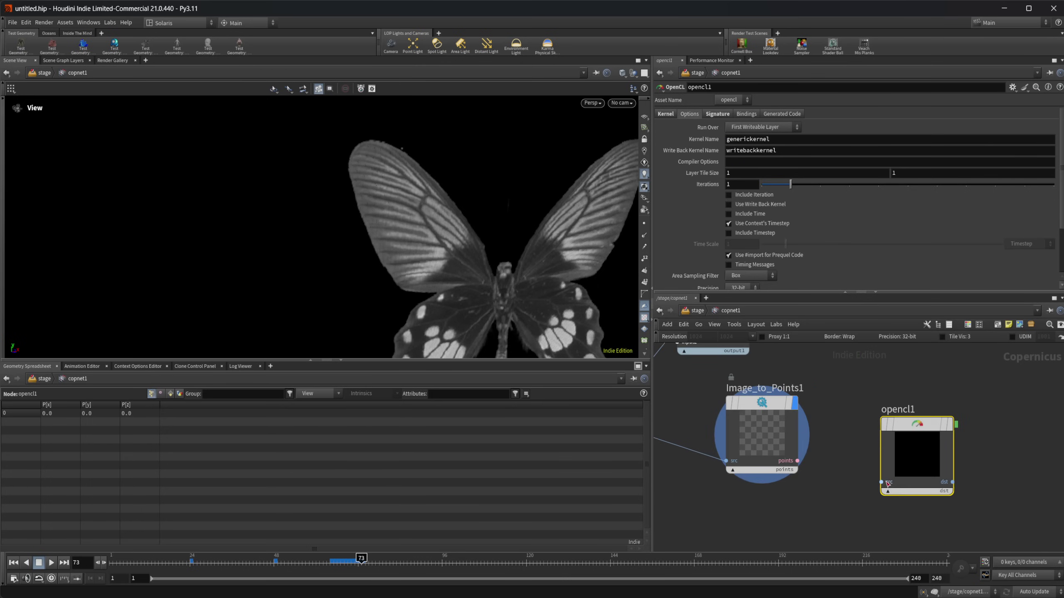
{"action": "left_click", "coordinate": [766, 128]}
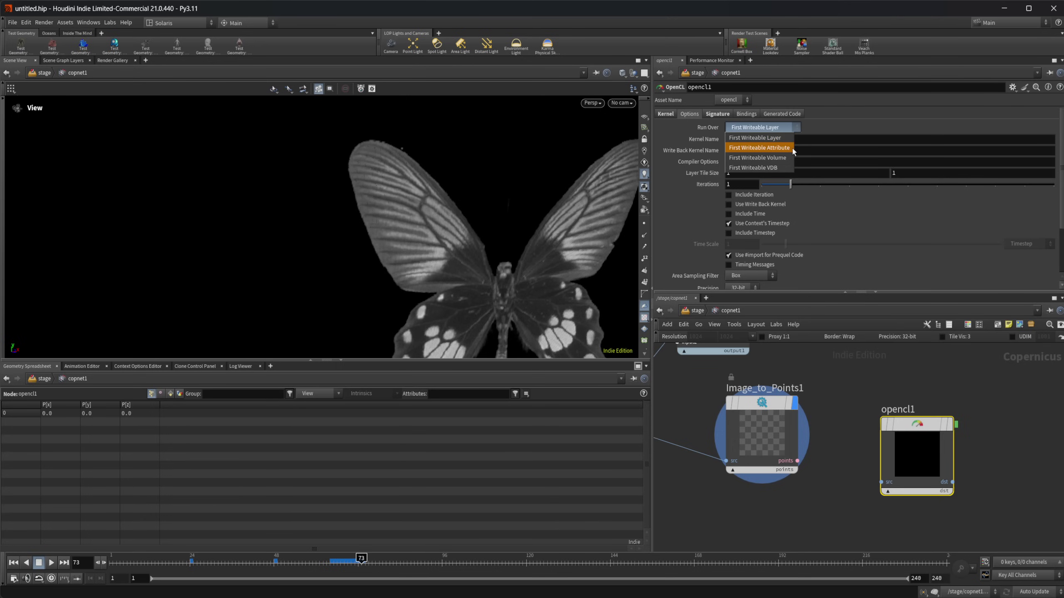
{"action": "left_click", "coordinate": [769, 447]}
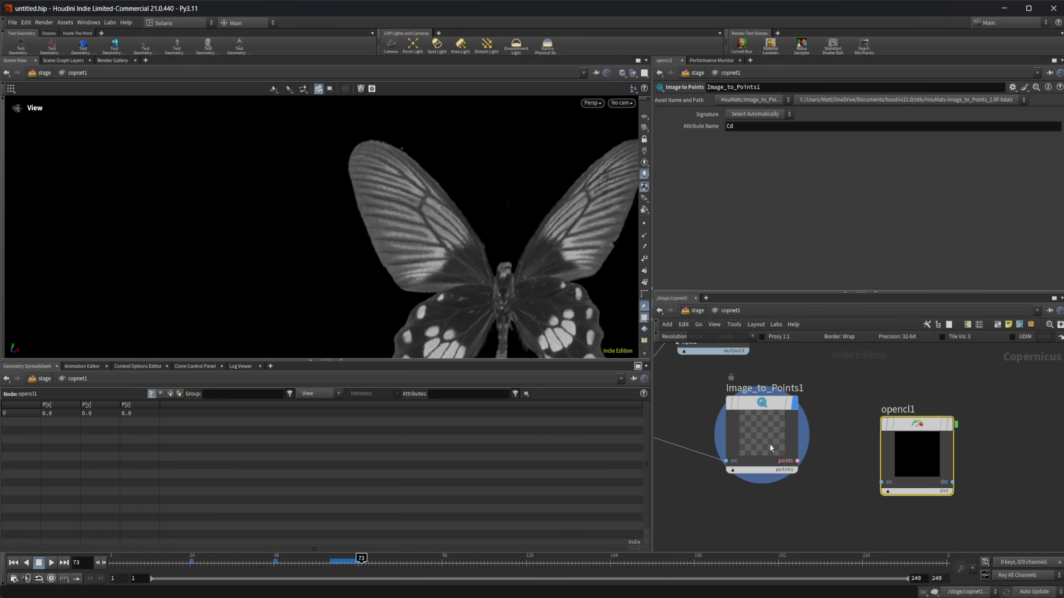
{"action": "left_click", "coordinate": [912, 454]}
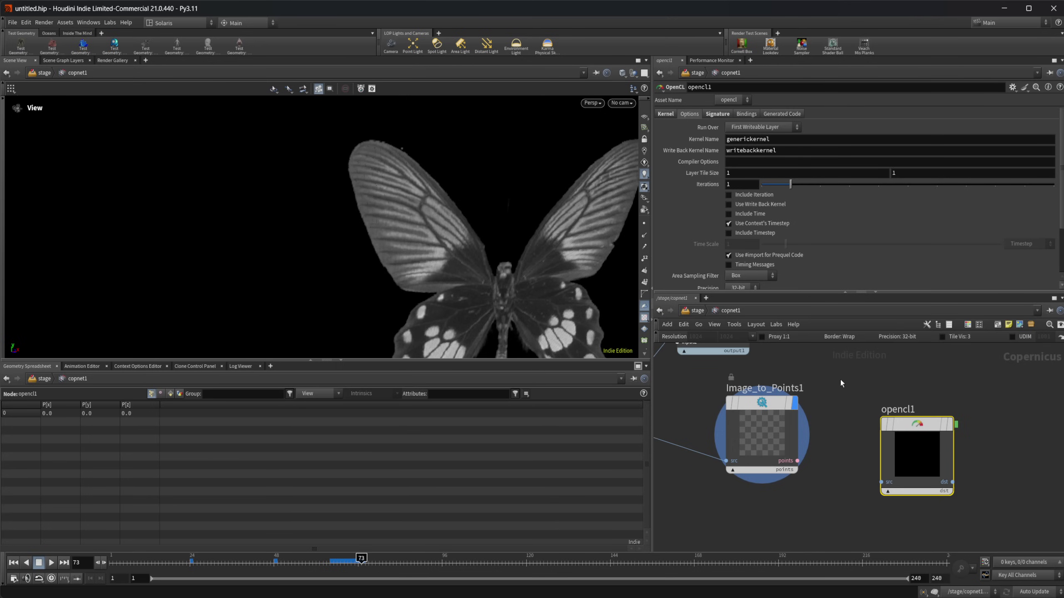
{"action": "left_click", "coordinate": [761, 125]}
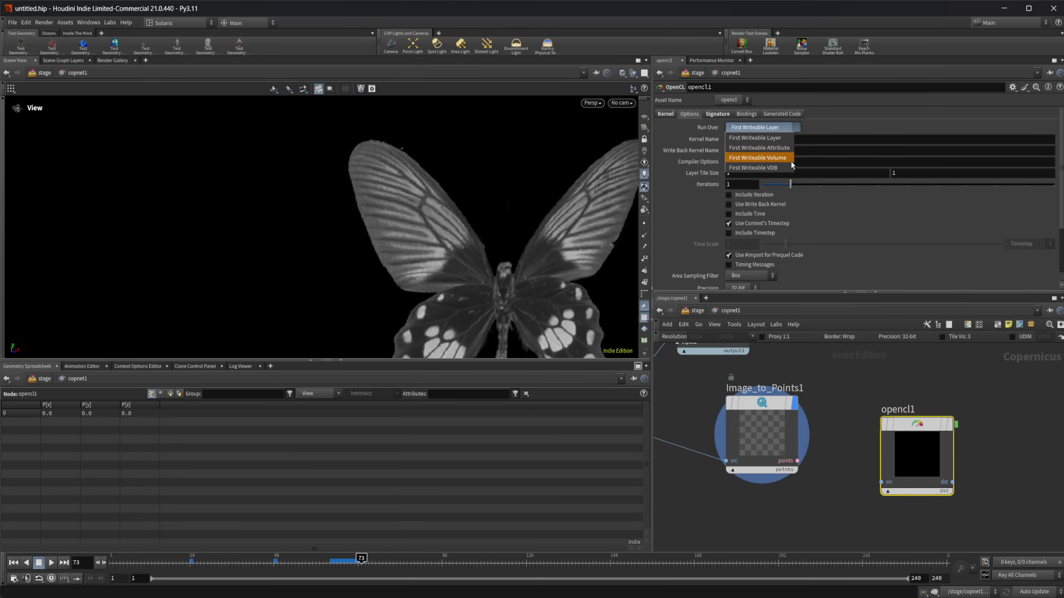
{"action": "left_click", "coordinate": [832, 462]}
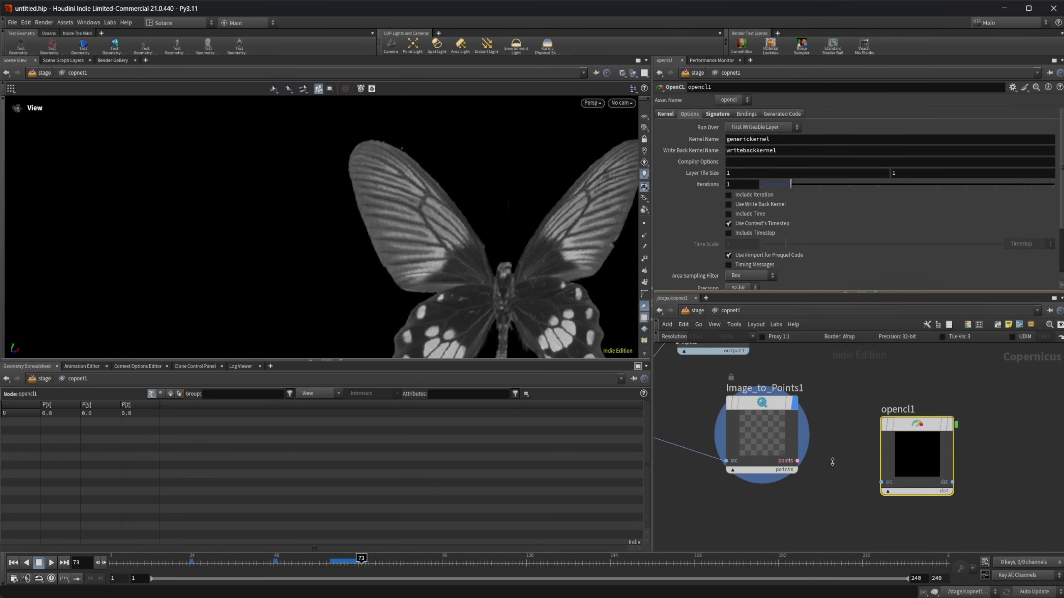
{"action": "scroll", "coordinate": [873, 453], "scroll_direction": "down", "scroll_amount": 3}
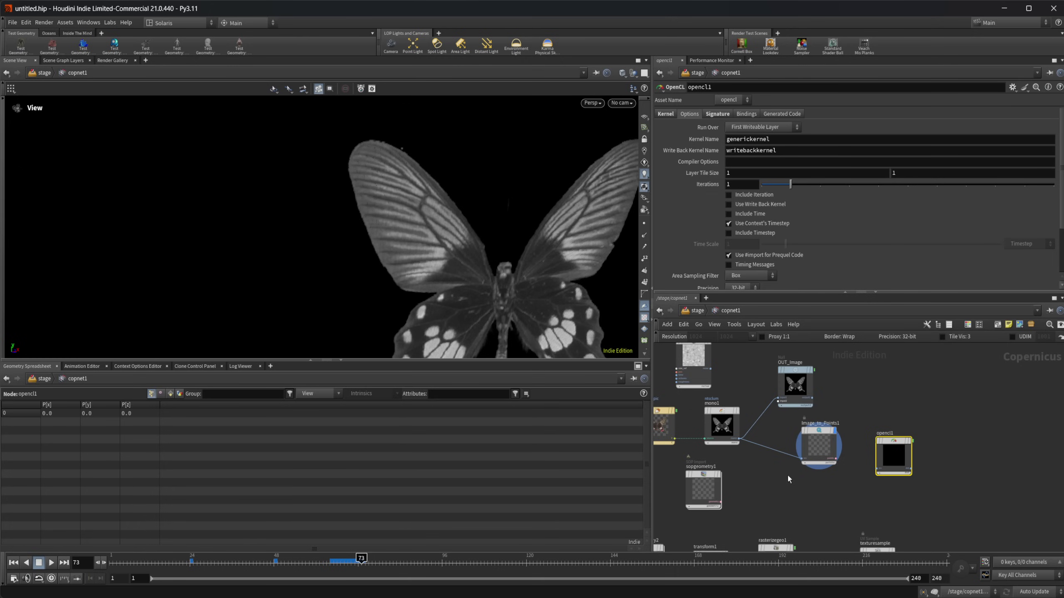
{"action": "scroll", "coordinate": [787, 474], "scroll_direction": "down", "scroll_amount": 2}
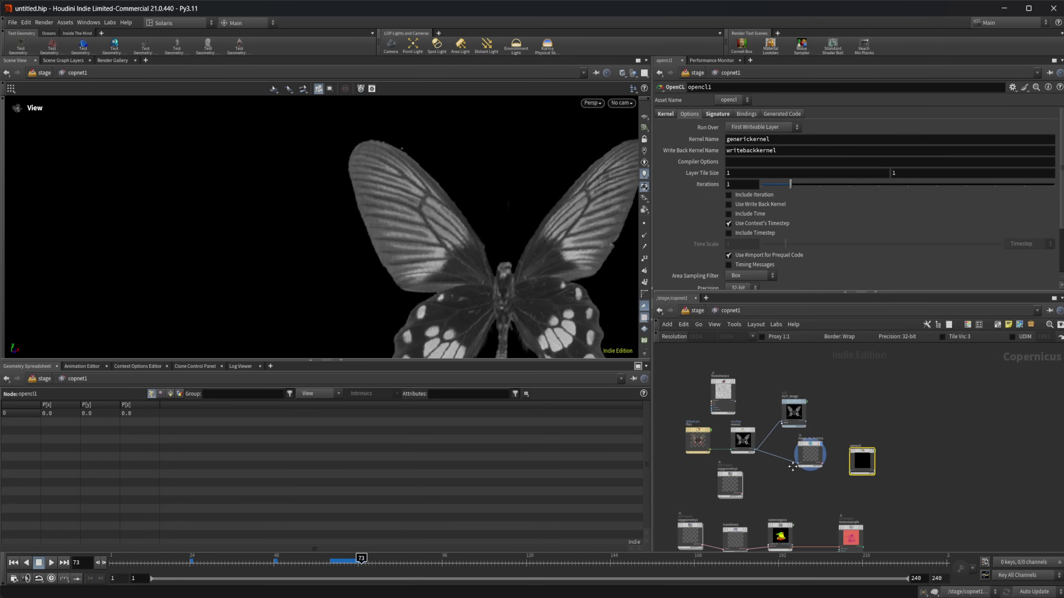
{"action": "middle_click_drag", "start_coordinate": [787, 475], "coordinate": [812, 422]}
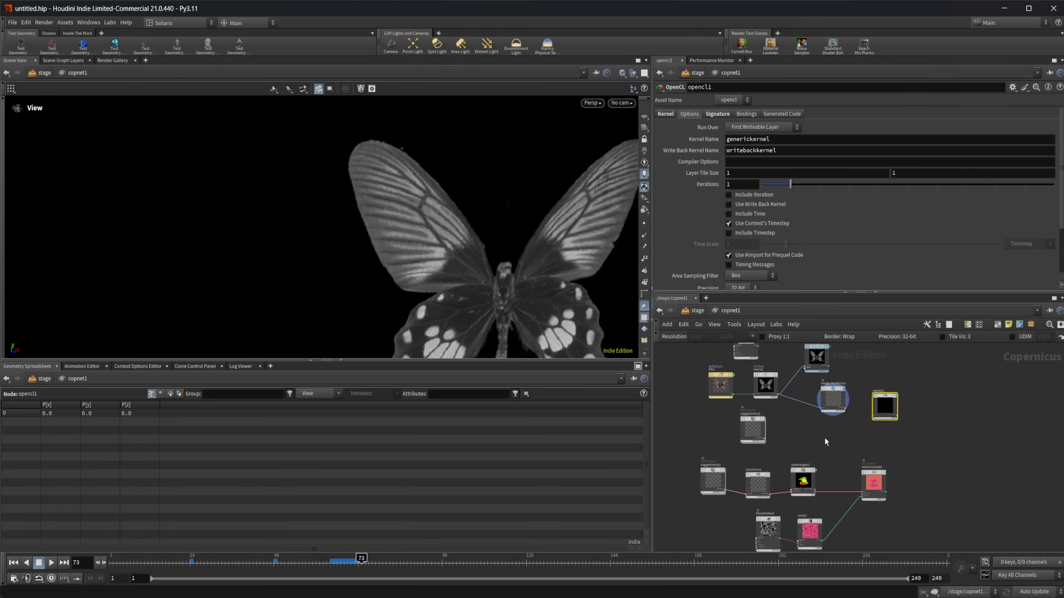
{"action": "middle_click_drag", "start_coordinate": [825, 439], "coordinate": [799, 442]}
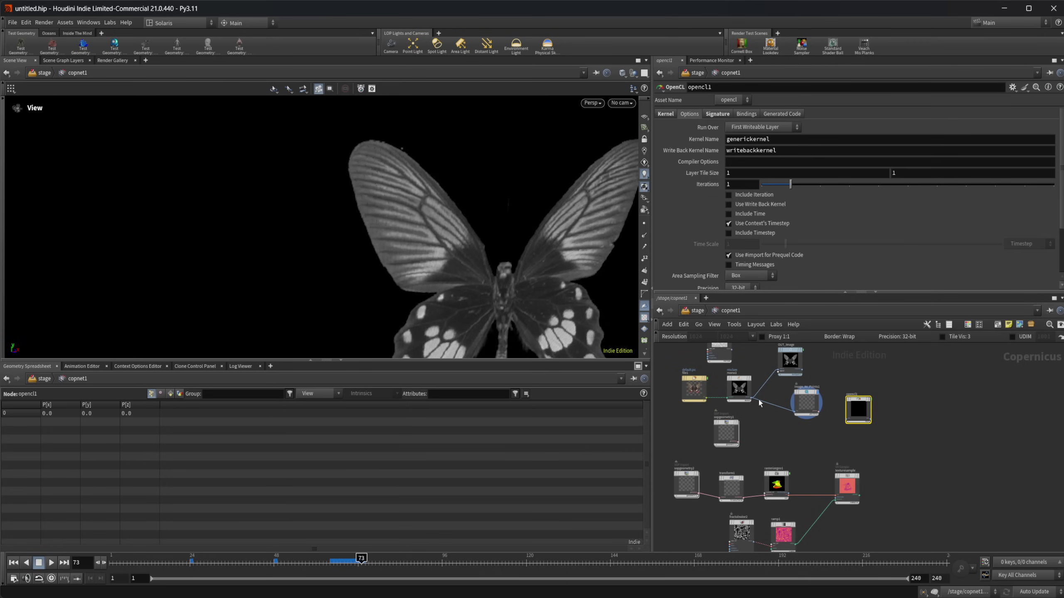
{"action": "right_click_drag", "start_coordinate": [515, 285], "coordinate": [531, 272]}
{"action": "middle_click_drag", "start_coordinate": [472, 276], "coordinate": [405, 249]}
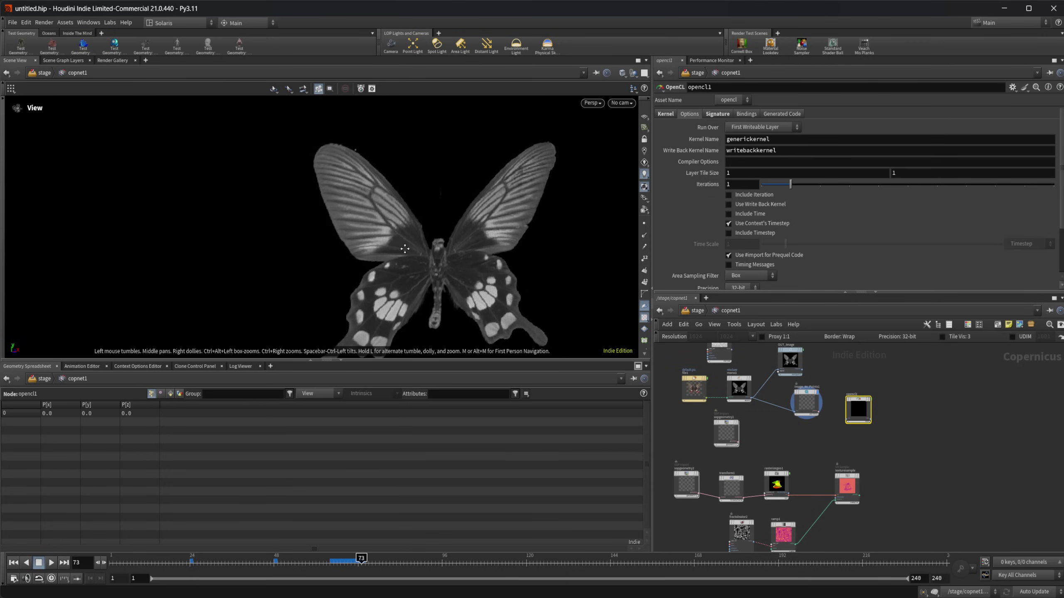
{"action": "scroll", "coordinate": [524, 260], "scroll_direction": "up", "scroll_amount": 1}
{"action": "scroll", "coordinate": [880, 465], "scroll_direction": "down", "scroll_amount": 2}
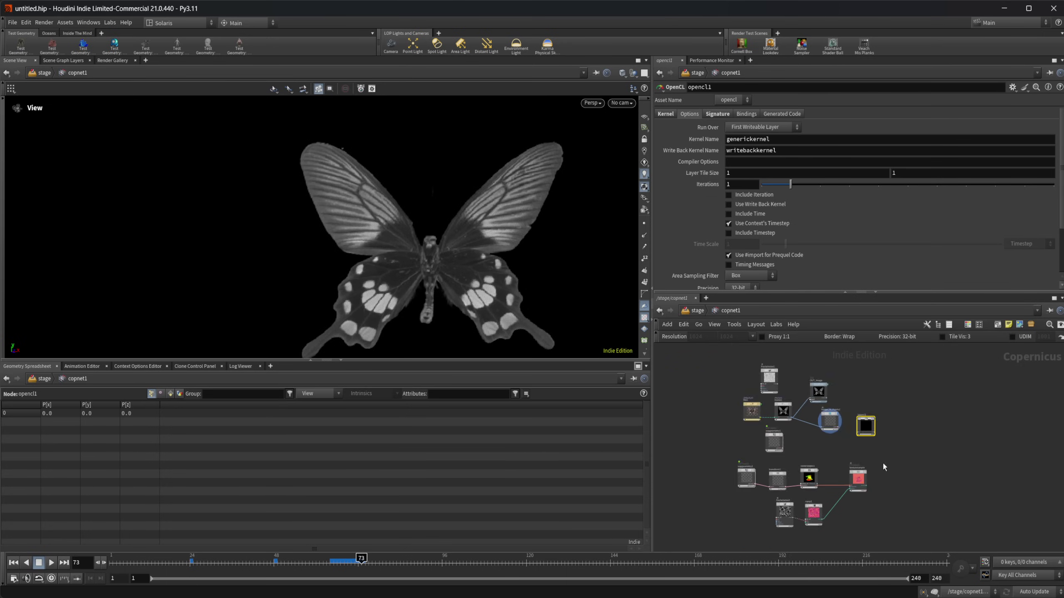
Display the output of pyro_block_end1 and view the smoke simulation inside its bounding box
{"action": "middle_click_drag", "start_coordinate": [912, 484], "coordinate": [866, 408]}
{"action": "scroll", "coordinate": [866, 409], "scroll_direction": "down", "scroll_amount": 2}
{"action": "middle_click_drag", "start_coordinate": [939, 534], "coordinate": [875, 444]}
{"action": "scroll", "coordinate": [875, 445], "scroll_direction": "up", "scroll_amount": 2}
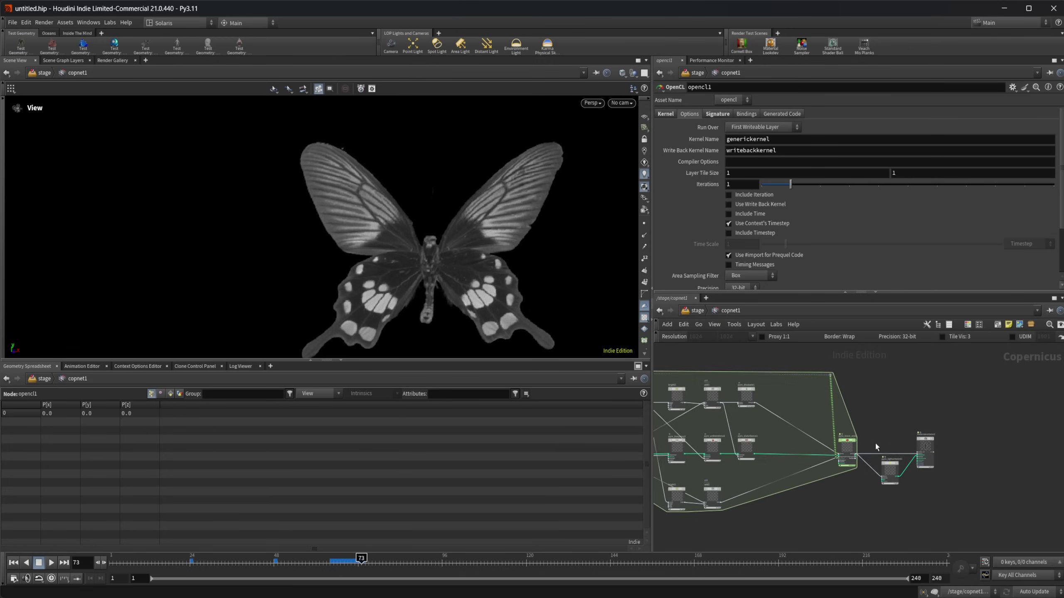
{"action": "scroll", "coordinate": [875, 444], "scroll_direction": "up", "scroll_amount": 2}
{"action": "left_click", "coordinate": [844, 448]}
{"action": "left_click_drag", "start_coordinate": [464, 297], "coordinate": [504, 254]}
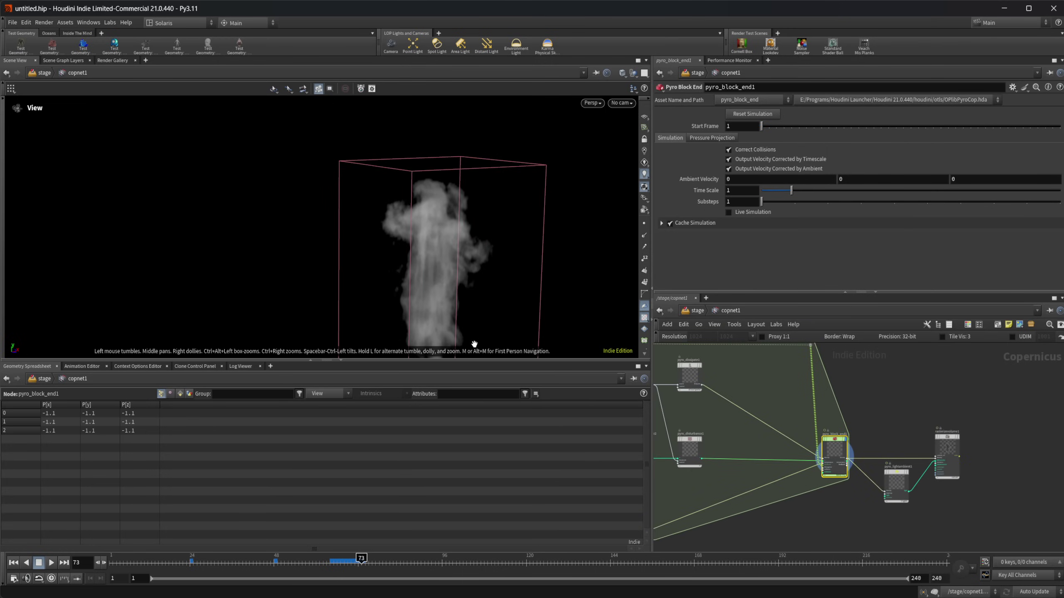
{"action": "middle_click_drag", "start_coordinate": [474, 343], "coordinate": [431, 222]}
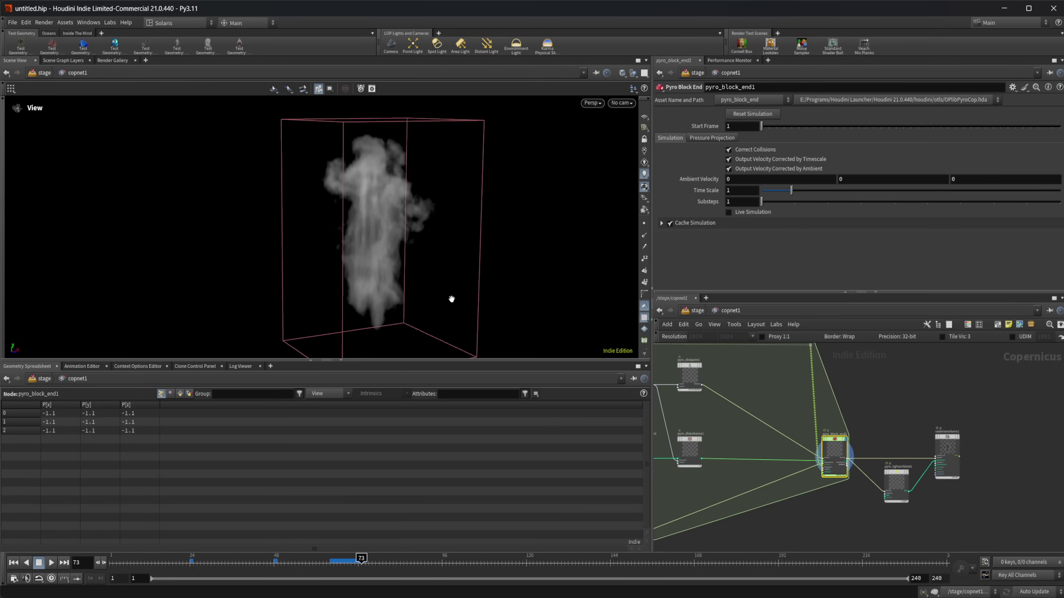
Display the textured pig head output of the texturesample node
{"action": "scroll", "coordinate": [708, 444], "scroll_direction": "down", "scroll_amount": 3}
{"action": "middle_click_drag", "start_coordinate": [740, 415], "coordinate": [847, 519]}
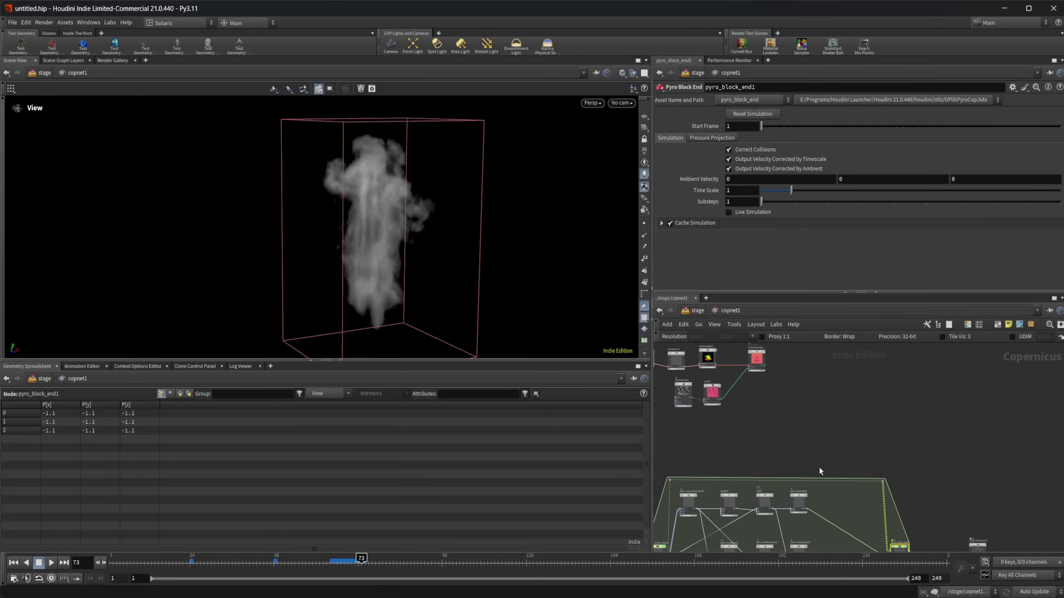
{"action": "middle_click_drag", "start_coordinate": [787, 430], "coordinate": [819, 454]}
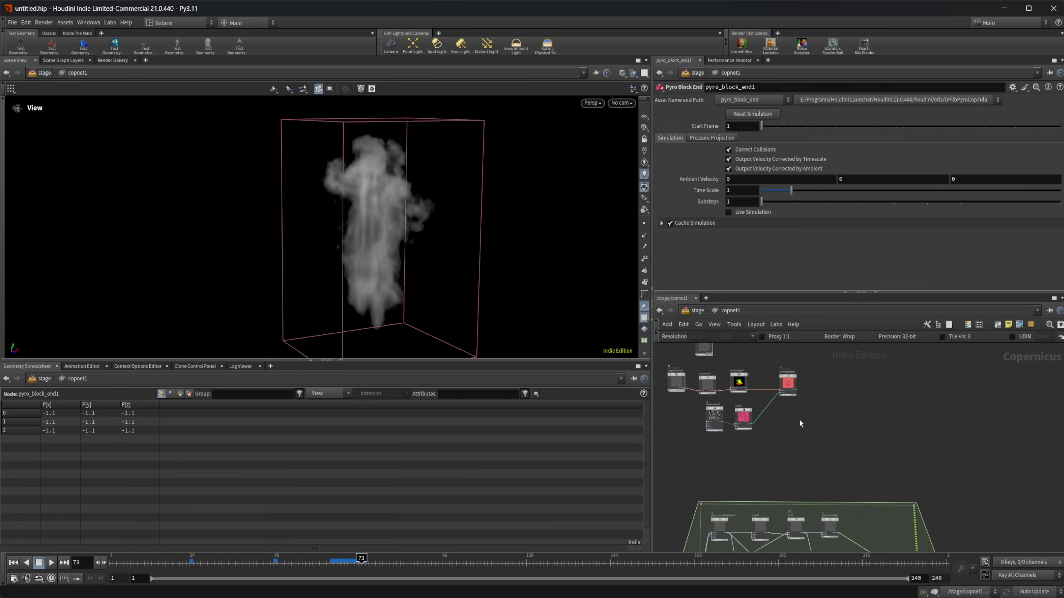
{"action": "scroll", "coordinate": [733, 385], "scroll_direction": "up", "scroll_amount": 2}
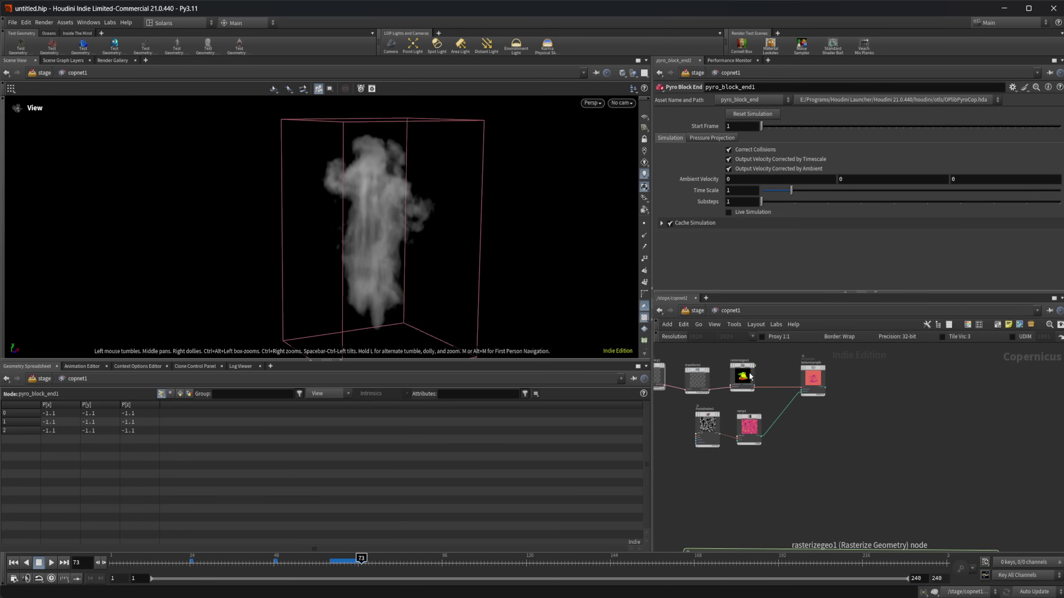
{"action": "left_click", "coordinate": [812, 379]}
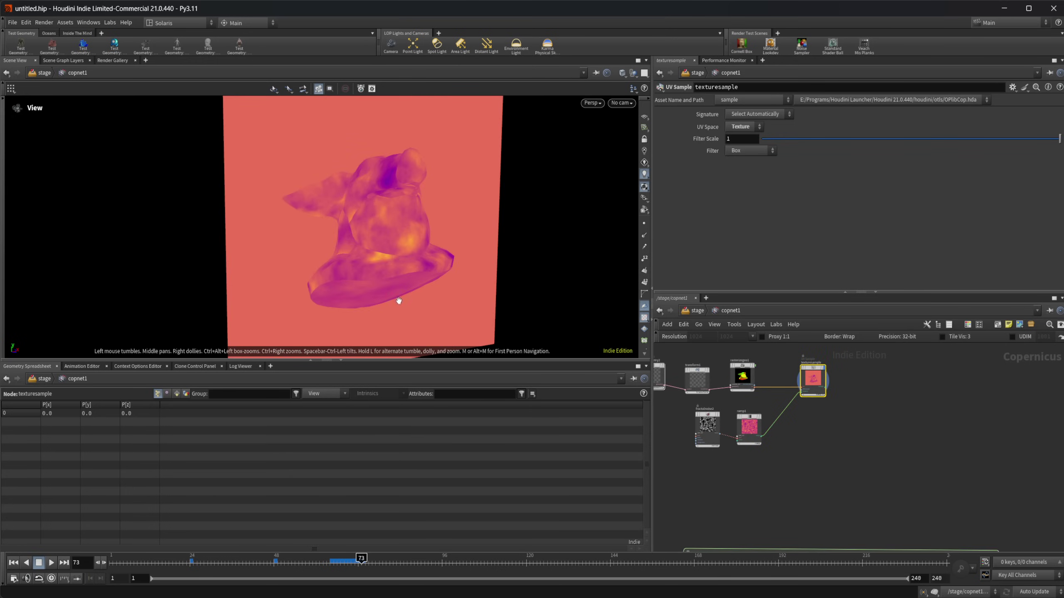
Display the imported pig head of sopgeometry2 and its transform1 version, viewing the geometry from different angles
{"action": "scroll", "coordinate": [792, 418], "scroll_direction": "down", "scroll_amount": 3}
{"action": "middle_click_drag", "start_coordinate": [881, 514], "coordinate": [831, 447]}
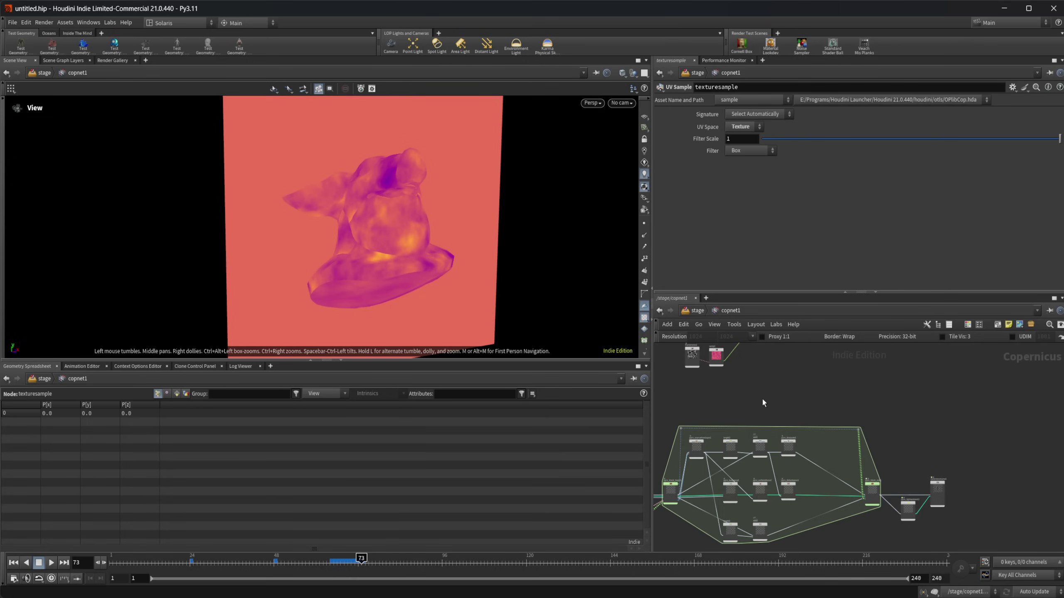
{"action": "middle_click_drag", "start_coordinate": [776, 388], "coordinate": [798, 437]}
{"action": "scroll", "coordinate": [762, 396], "scroll_direction": "up", "scroll_amount": 5}
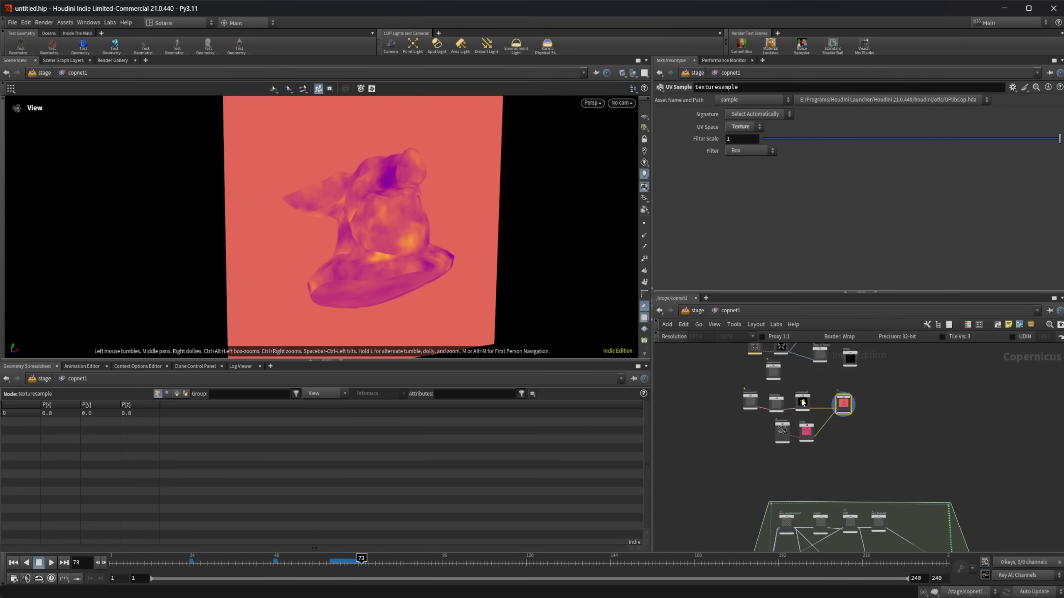
{"action": "left_click", "coordinate": [685, 413]}
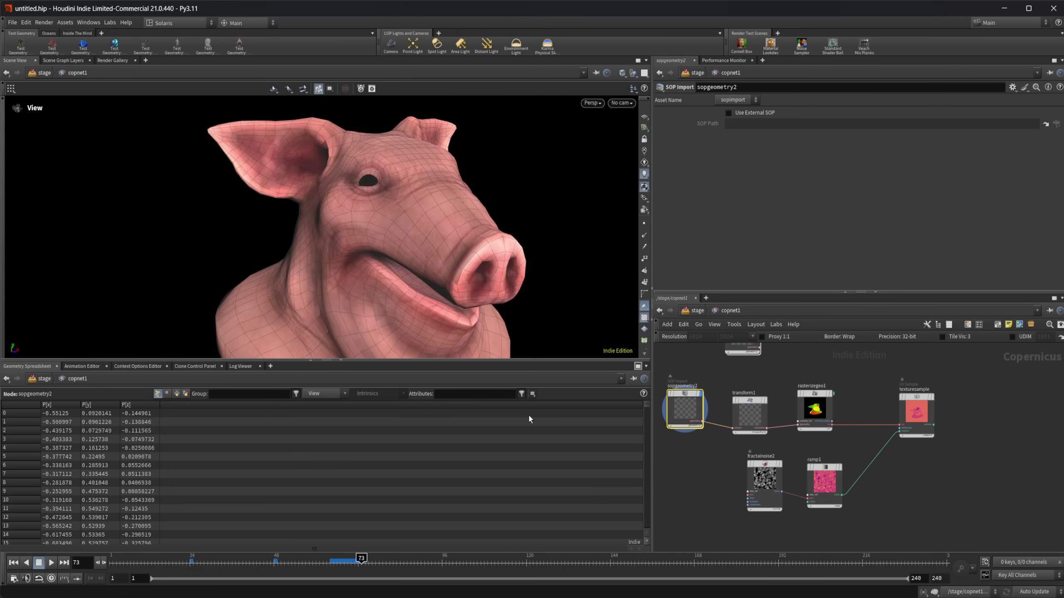
{"action": "right_click_drag", "start_coordinate": [405, 245], "coordinate": [217, 252]}
{"action": "left_click_drag", "start_coordinate": [385, 281], "coordinate": [384, 255]}
{"action": "left_click", "coordinate": [750, 412]}
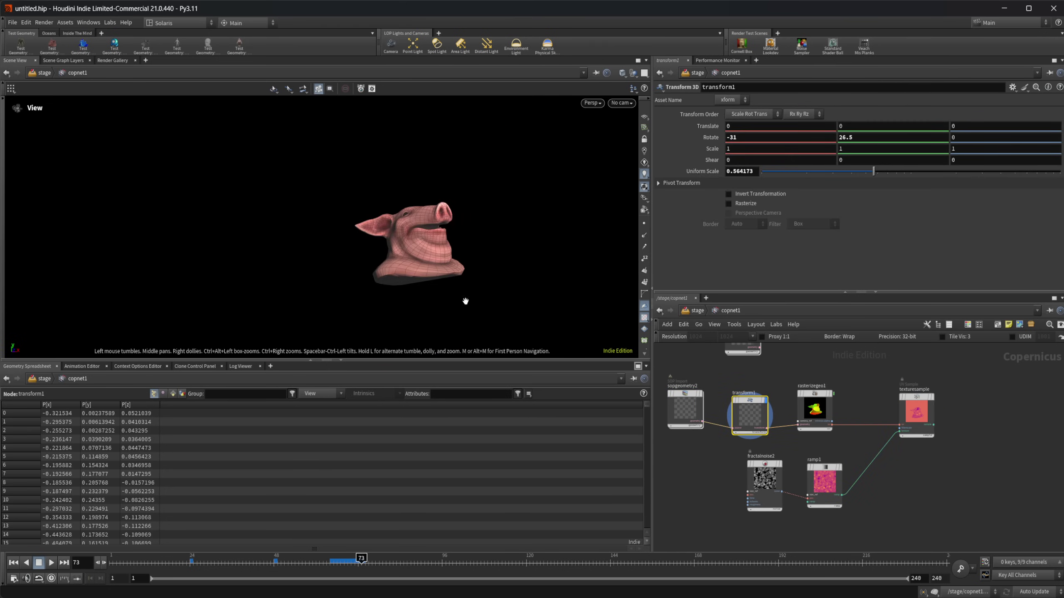
{"action": "left_click_drag", "start_coordinate": [535, 252], "coordinate": [453, 261]}
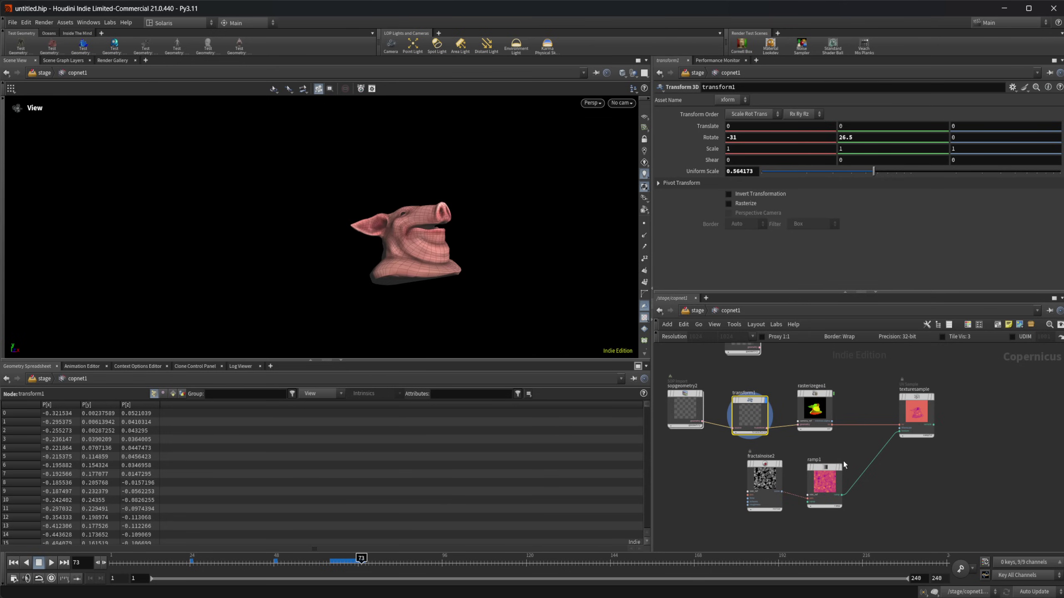
Display the texturesample output and view it at an angle, checking the settings of rasterizegeo1 and transform1
{"action": "left_click", "coordinate": [810, 409]}
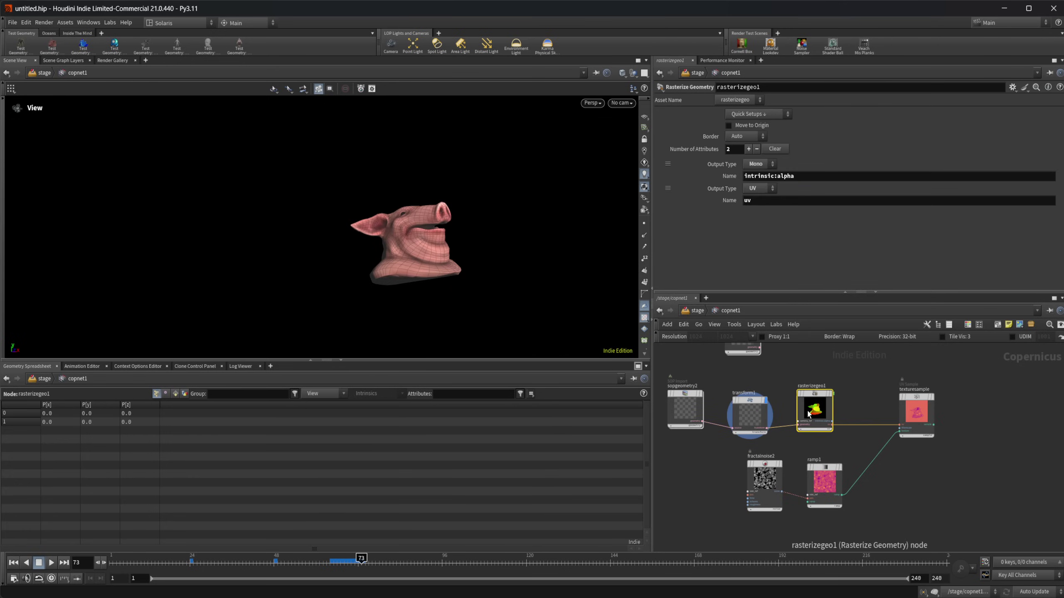
{"action": "left_click", "coordinate": [931, 398]}
{"action": "left_click", "coordinate": [750, 415]}
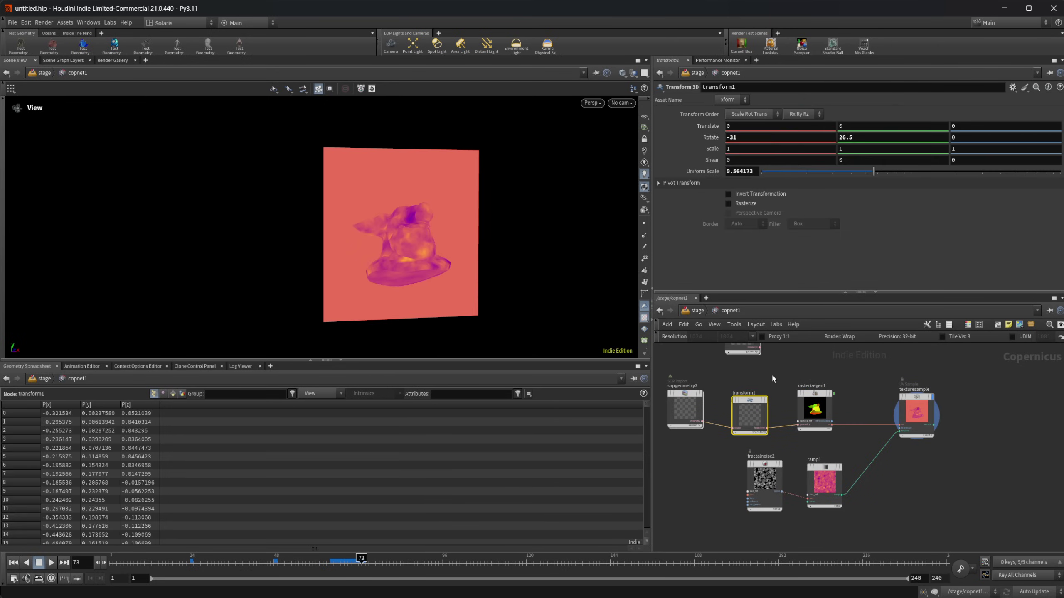
{"action": "mouse_move", "coordinate": [773, 131]}
{"action": "middle_mouse_down"}
{"action": "mouse_move", "coordinate": [753, 130]}
{"action": "mouse_move", "coordinate": [780, 141]}
{"action": "mouse_move", "coordinate": [756, 134]}
{"action": "middle_mouse_up"}
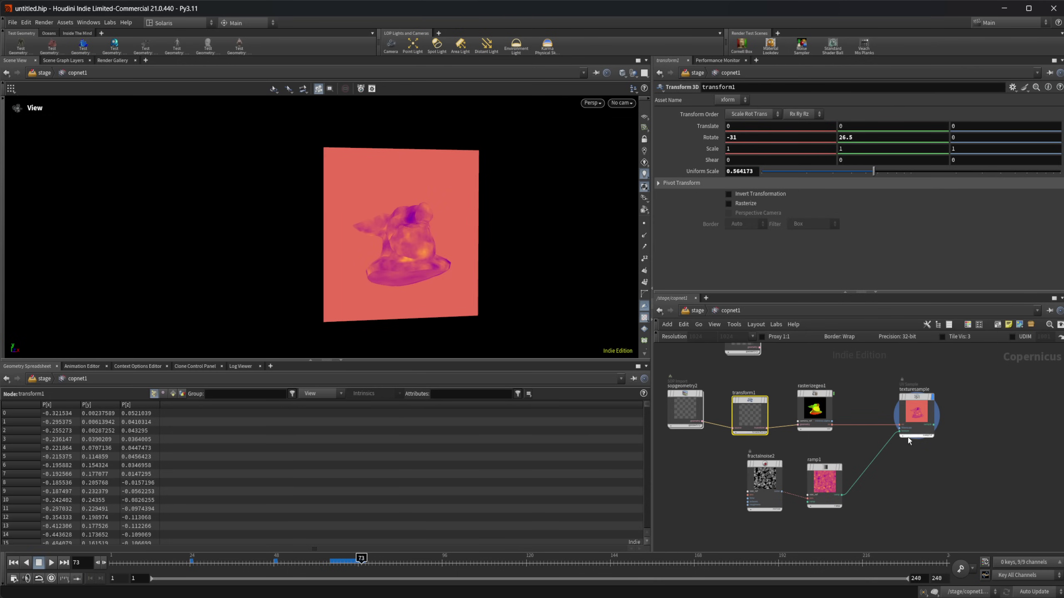
{"action": "left_click_drag", "start_coordinate": [518, 292], "coordinate": [455, 274]}
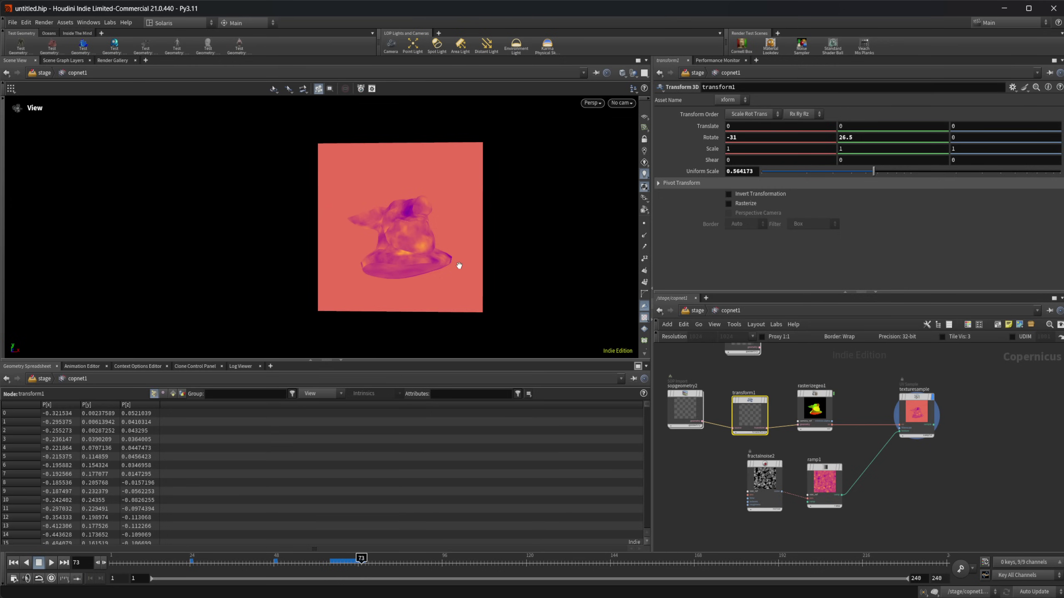
{"action": "mouse_move", "coordinate": [916, 410]}
Display the smoke render of the rasterizevolume1 node at the end of the pyro network
{"action": "scroll", "coordinate": [899, 454], "scroll_direction": "down", "scroll_amount": 5}
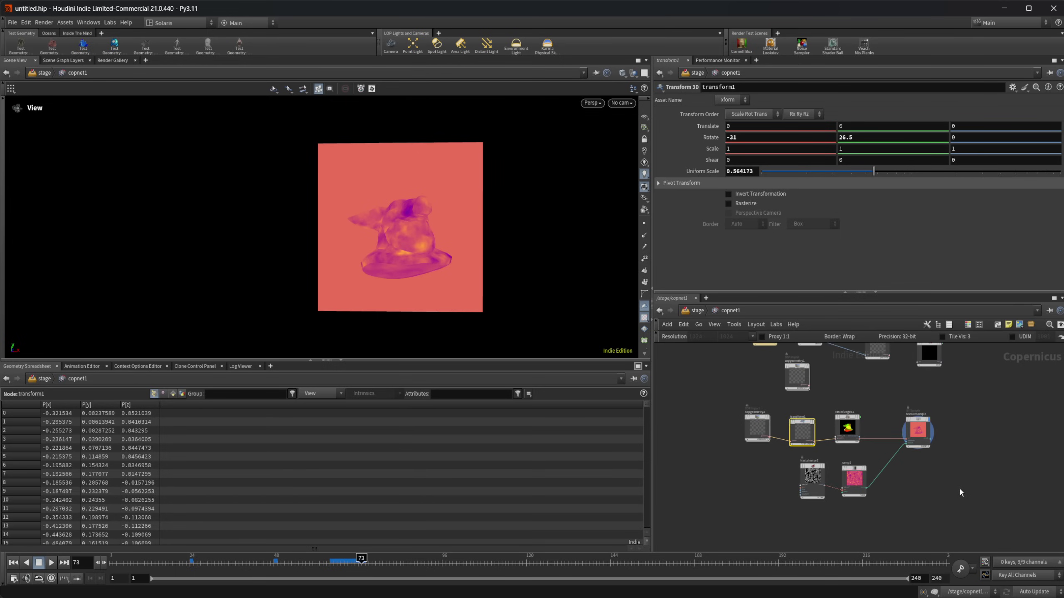
{"action": "middle_click_drag", "start_coordinate": [961, 459], "coordinate": [834, 333]}
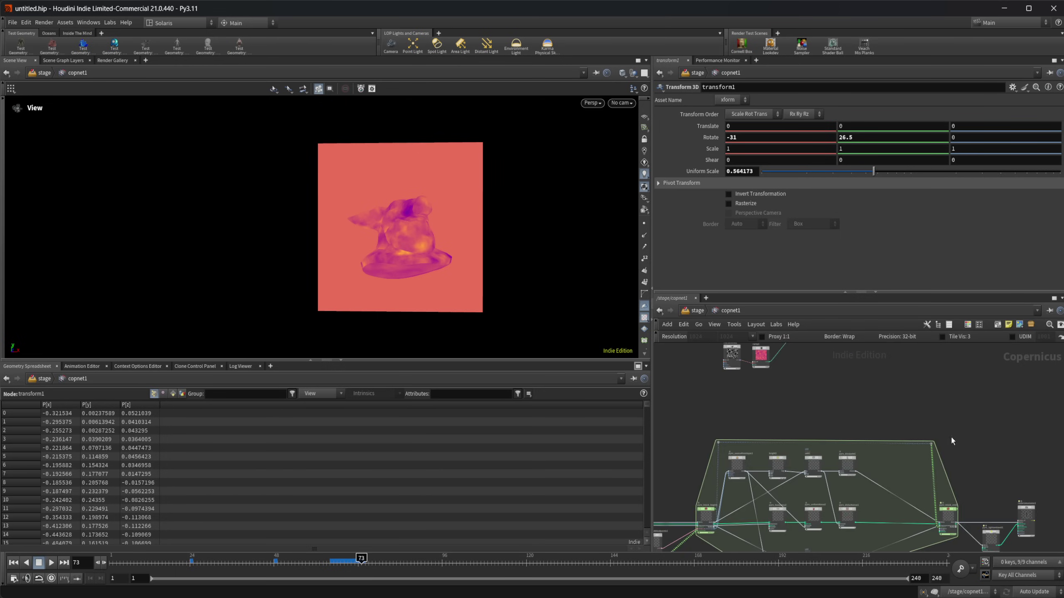
{"action": "middle_click_drag", "start_coordinate": [950, 436], "coordinate": [817, 357]}
{"action": "scroll", "coordinate": [906, 441], "scroll_direction": "up", "scroll_amount": 5}
{"action": "left_click", "coordinate": [868, 405]}
{"action": "middle_click_drag", "start_coordinate": [735, 410], "coordinate": [814, 426]}
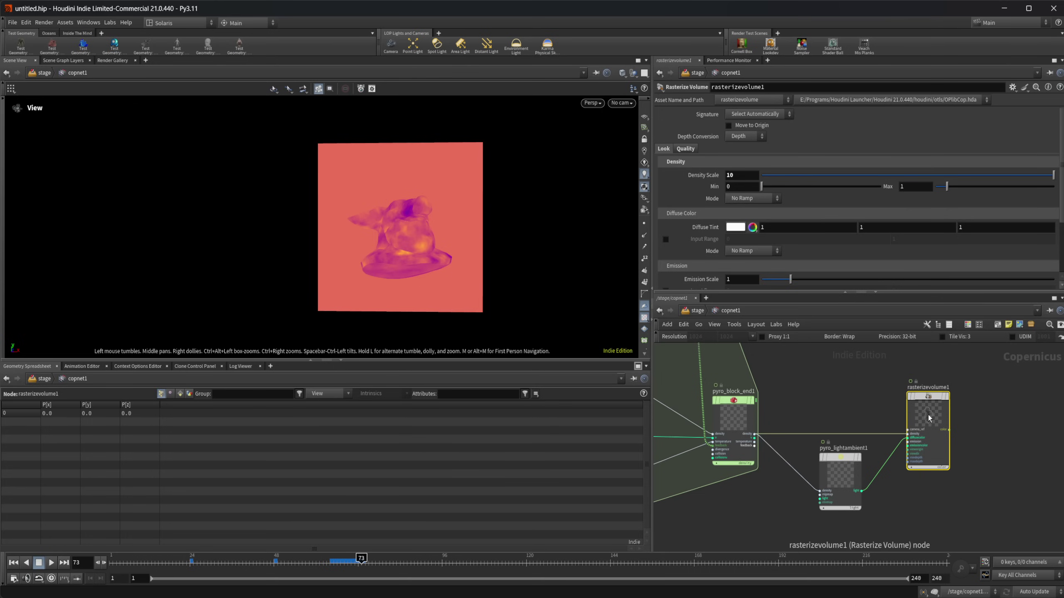
{"action": "key", "text": "r"}
Show the pyro_configure1 settings and play the rasterized smoke simulation, stopping at frame 170
{"action": "scroll", "coordinate": [857, 403], "scroll_direction": "down", "scroll_amount": 1}
{"action": "scroll", "coordinate": [789, 424], "scroll_direction": "down", "scroll_amount": 1}
{"action": "middle_click_drag", "start_coordinate": [755, 498], "coordinate": [963, 501]}
{"action": "scroll", "coordinate": [962, 501], "scroll_direction": "down", "scroll_amount": 2}
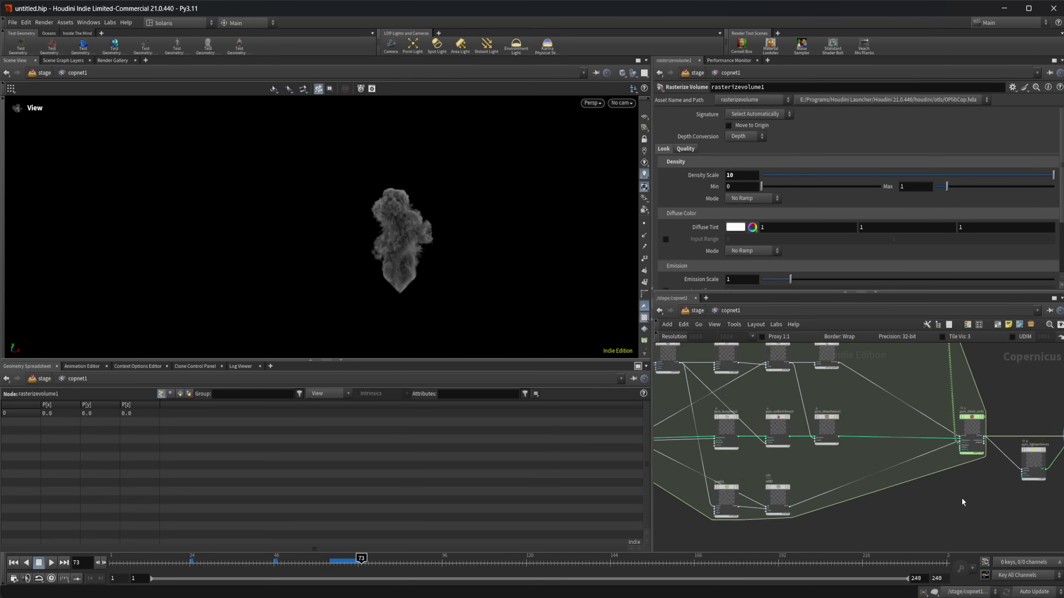
{"action": "middle_click_drag", "start_coordinate": [709, 468], "coordinate": [842, 466]}
{"action": "scroll", "coordinate": [752, 448], "scroll_direction": "up", "scroll_amount": 2}
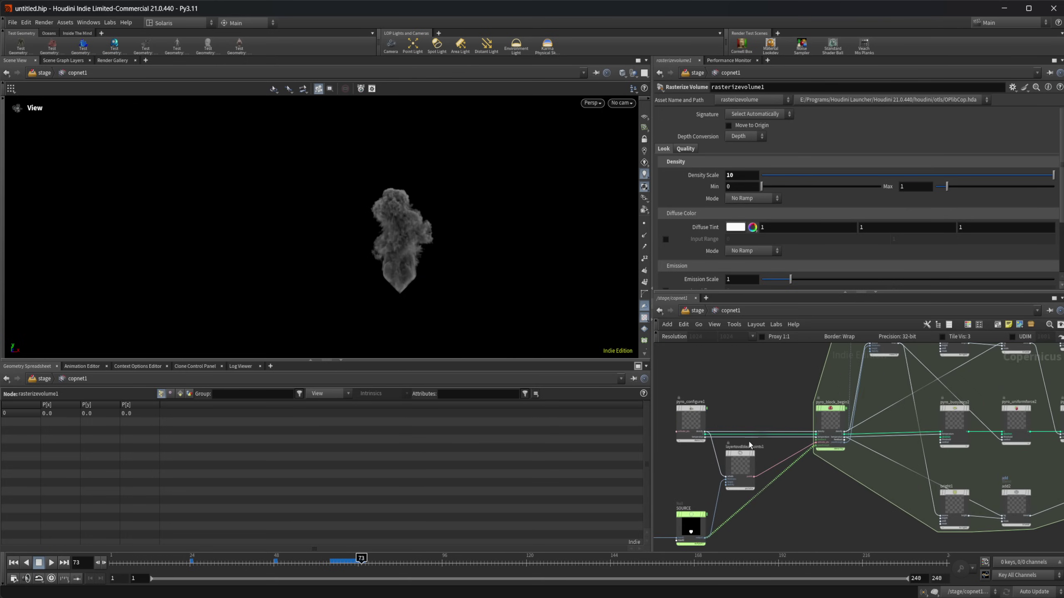
{"action": "left_click", "coordinate": [691, 418]}
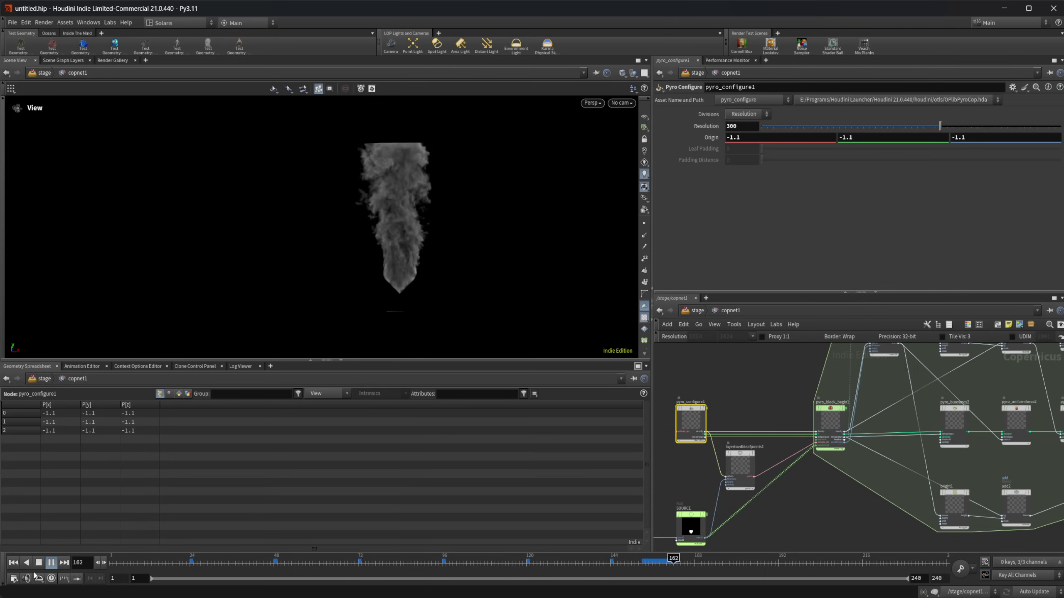
{"action": "left_click", "coordinate": [51, 563]}
Display the output of pyro_block_end1 and view the smoke's bounding box from a slightly different angle
{"action": "middle_click_drag", "start_coordinate": [937, 507], "coordinate": [775, 506]}
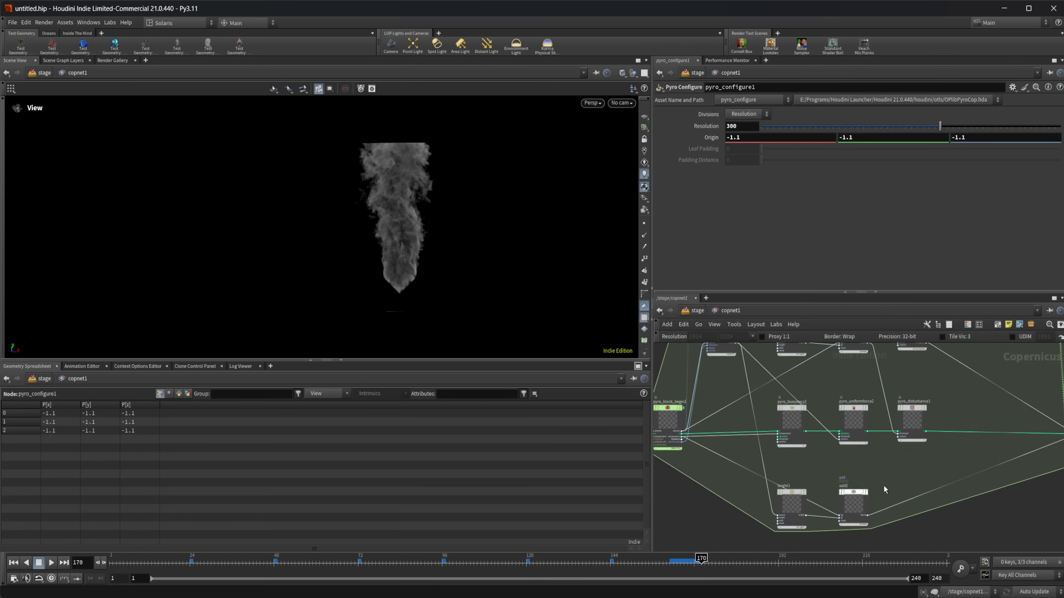
{"action": "middle_click_drag", "start_coordinate": [977, 470], "coordinate": [776, 484]}
{"action": "left_click", "coordinate": [890, 432]}
{"action": "key", "text": "r"}
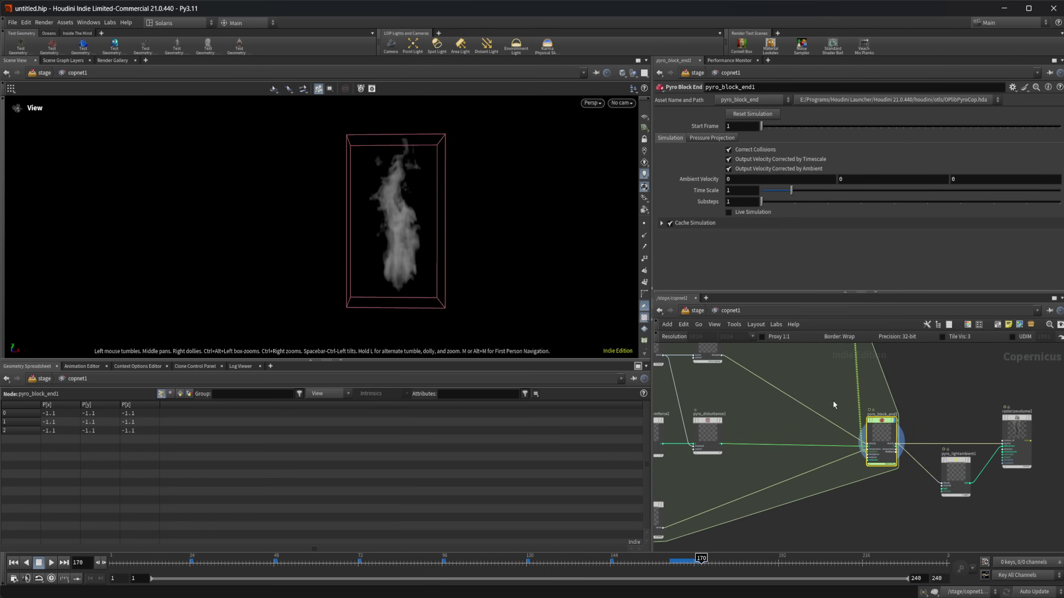
{"action": "left_click_drag", "start_coordinate": [375, 166], "coordinate": [387, 168]}
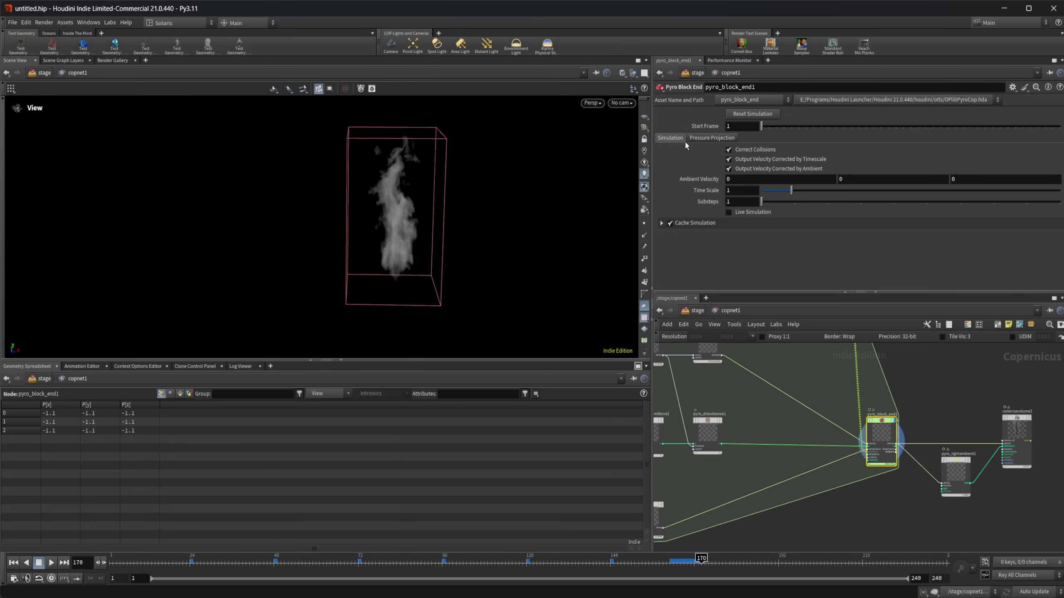
Show the pyro_block_begin1 activation settings and replay the simulation from frame 1, stopping at frame 80
{"action": "middle_click_drag", "start_coordinate": [749, 435], "coordinate": [972, 453]}
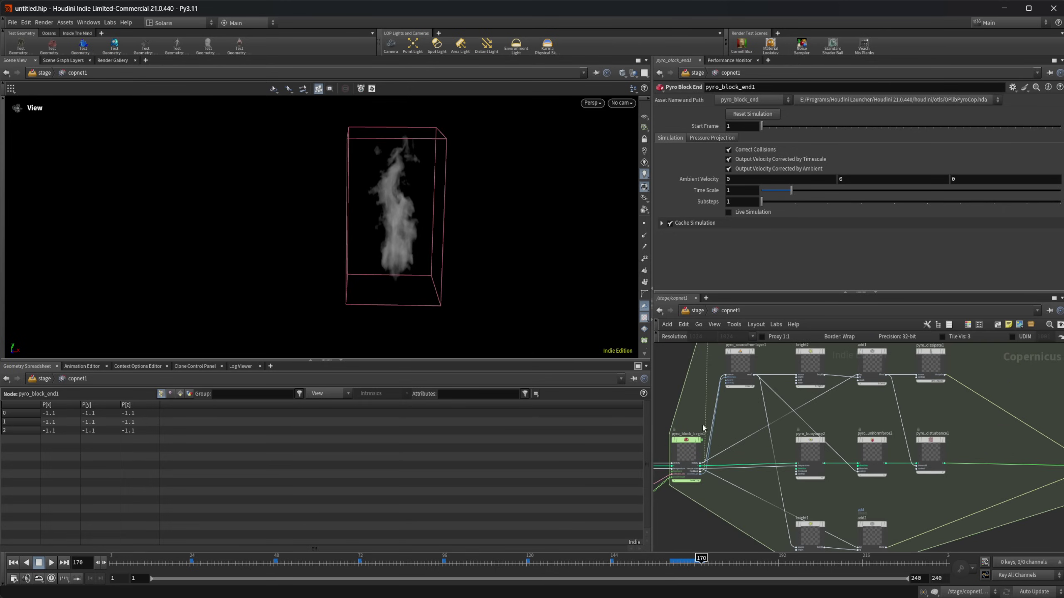
{"action": "left_click", "coordinate": [696, 438]}
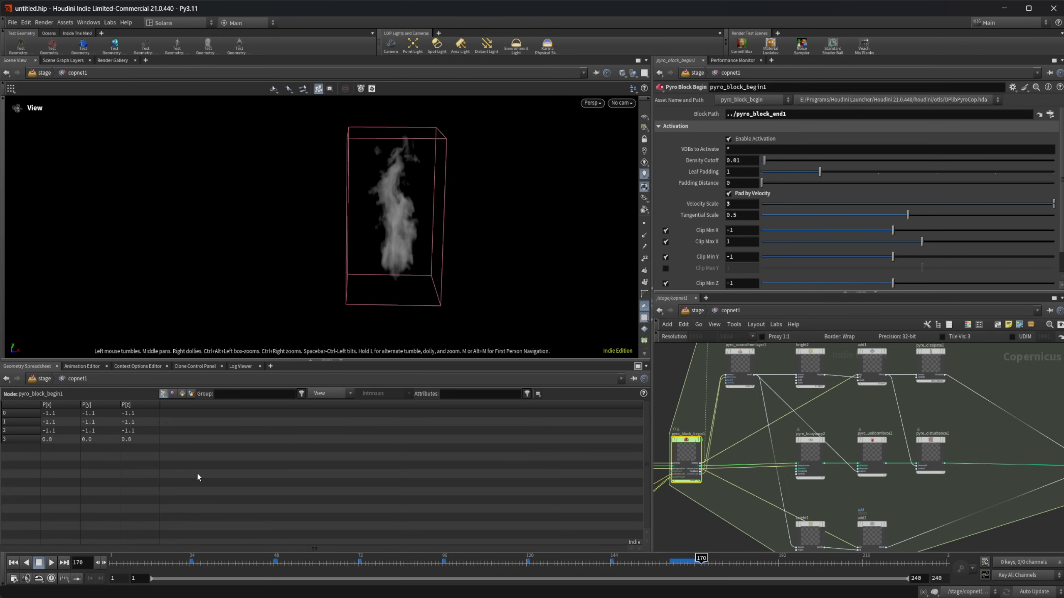
{"action": "left_click", "coordinate": [13, 562]}
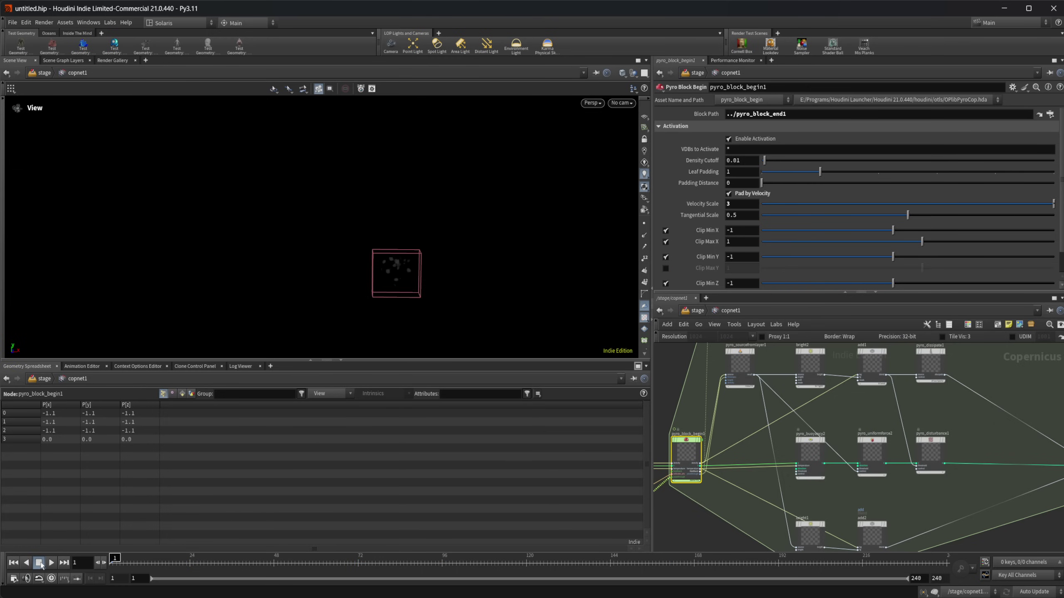
{"action": "left_click", "coordinate": [51, 563]}
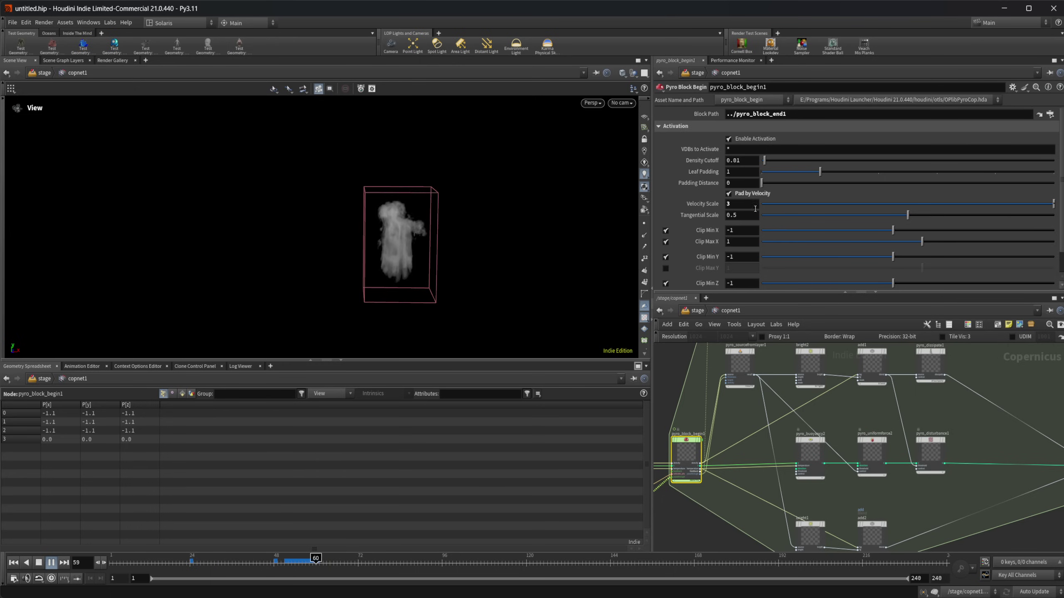
{"action": "left_click", "coordinate": [50, 562]}
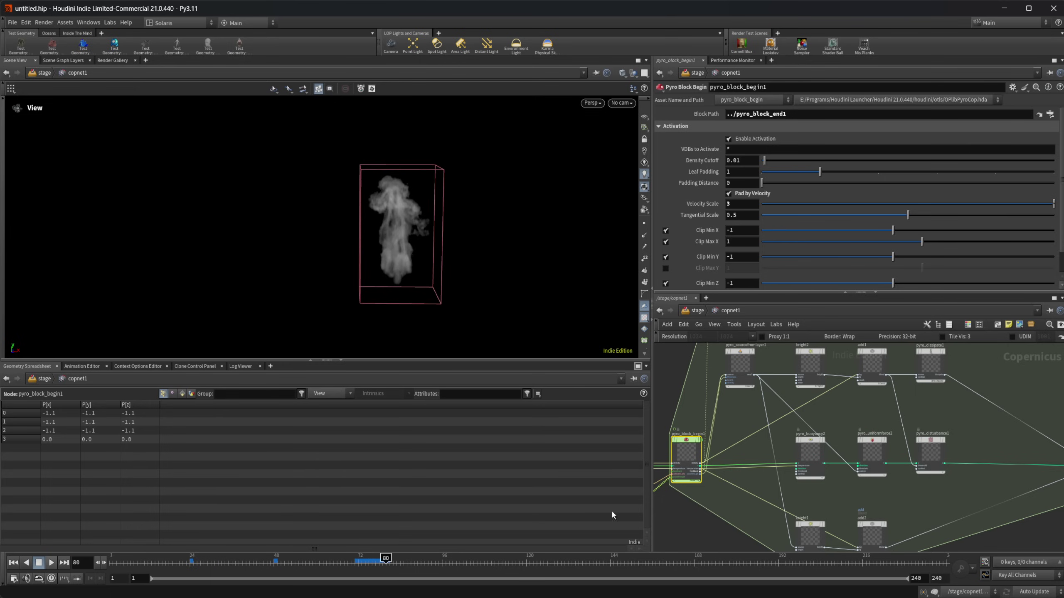
Display the rasterizevolume1 output again and play the rendered smoke from frame 80, stopping at frame 153
{"action": "scroll", "coordinate": [898, 450], "scroll_direction": "down", "scroll_amount": 5}
{"action": "middle_click_drag", "start_coordinate": [1034, 455], "coordinate": [832, 445]}
{"action": "scroll", "coordinate": [875, 437], "scroll_direction": "up", "scroll_amount": 3}
{"action": "left_click", "coordinate": [915, 430]}
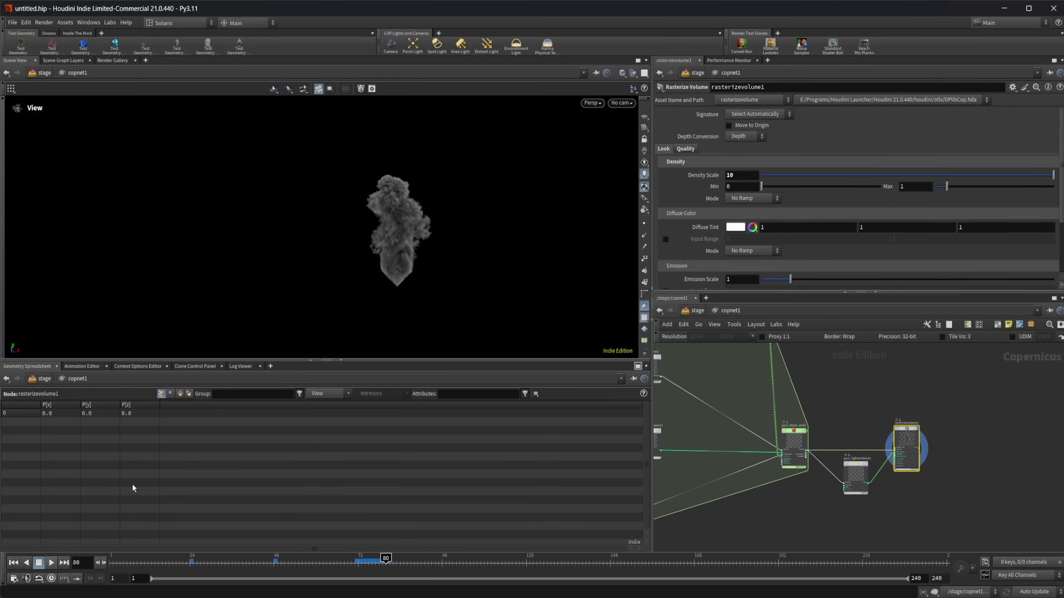
{"action": "left_click", "coordinate": [51, 563]}
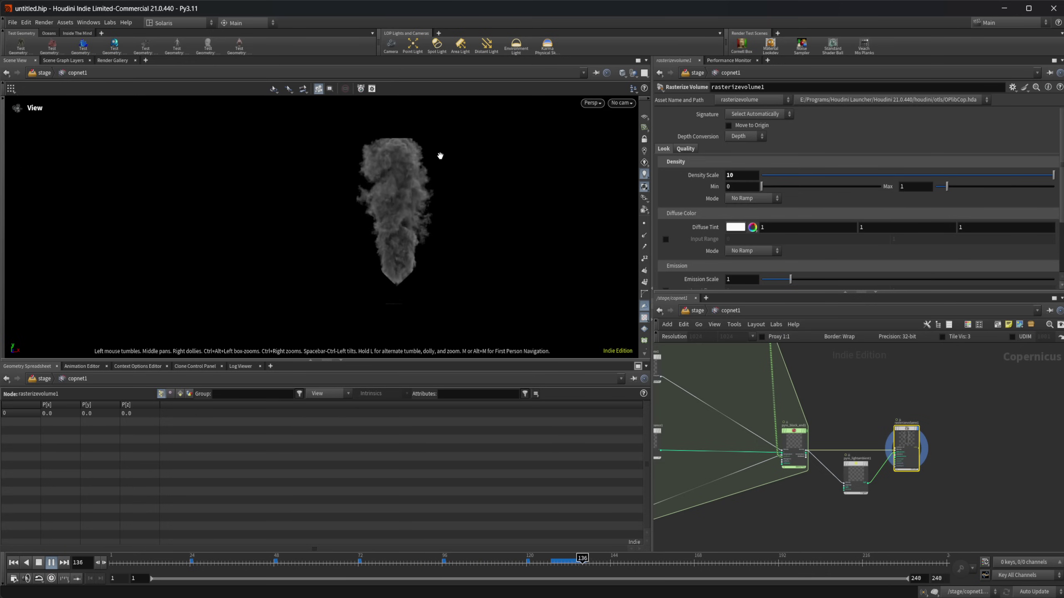
{"action": "left_click", "coordinate": [51, 563]}
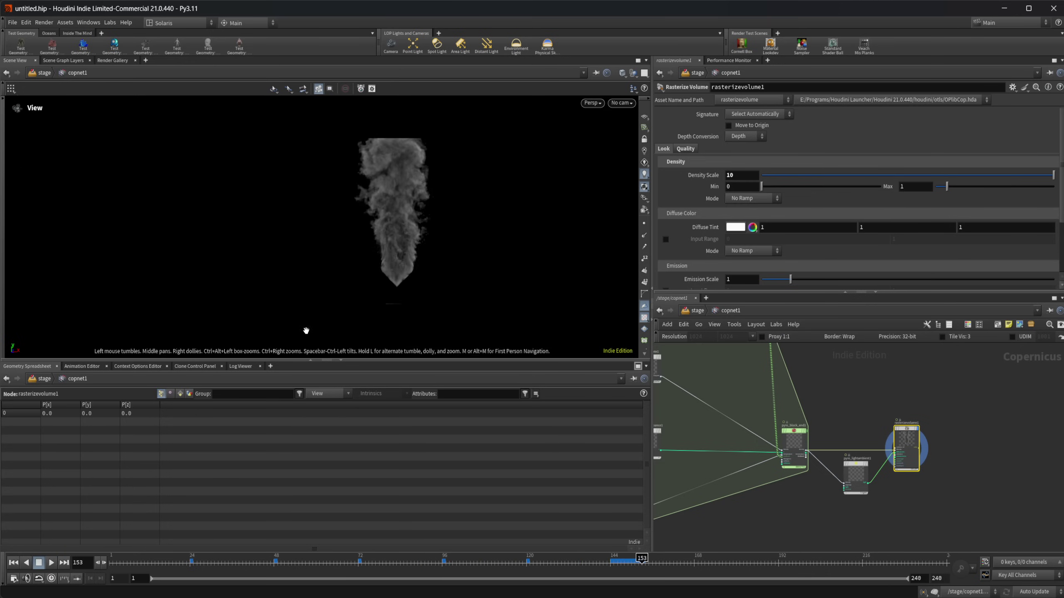
Display the raw smoke volume of pyro_block_end1 at frame 153 and compare its settings with those of rasterizevolume1
{"action": "left_click", "coordinate": [794, 446]}
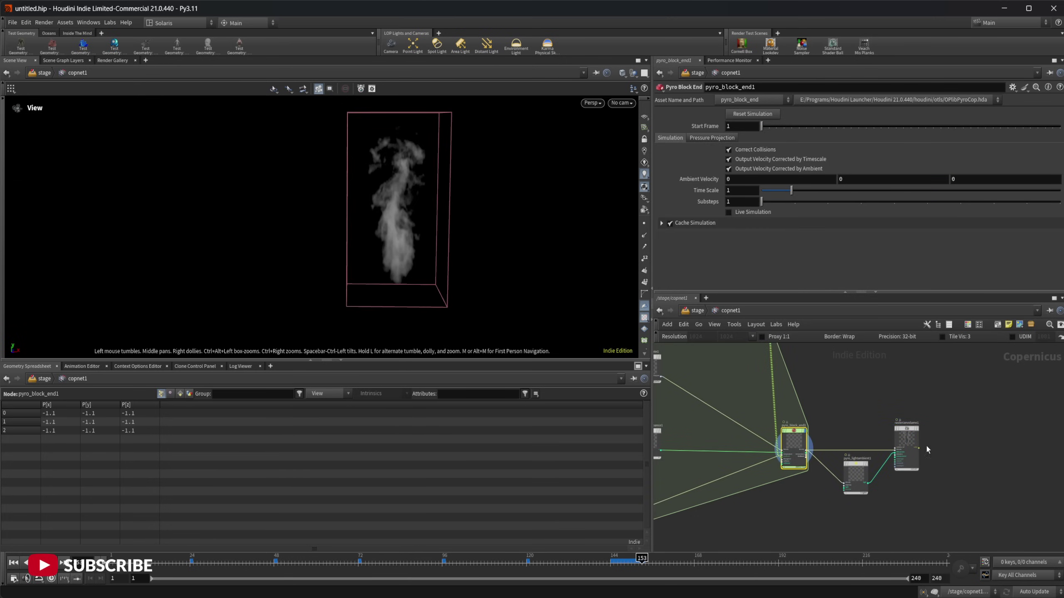
{"action": "left_click", "coordinate": [912, 447]}
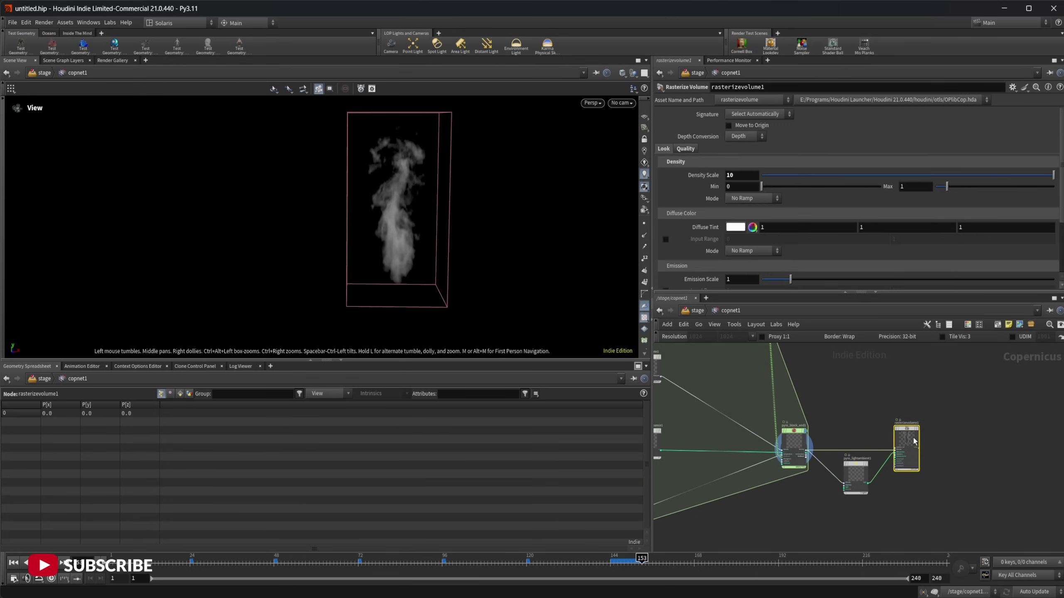
{"action": "left_click", "coordinate": [789, 451]}
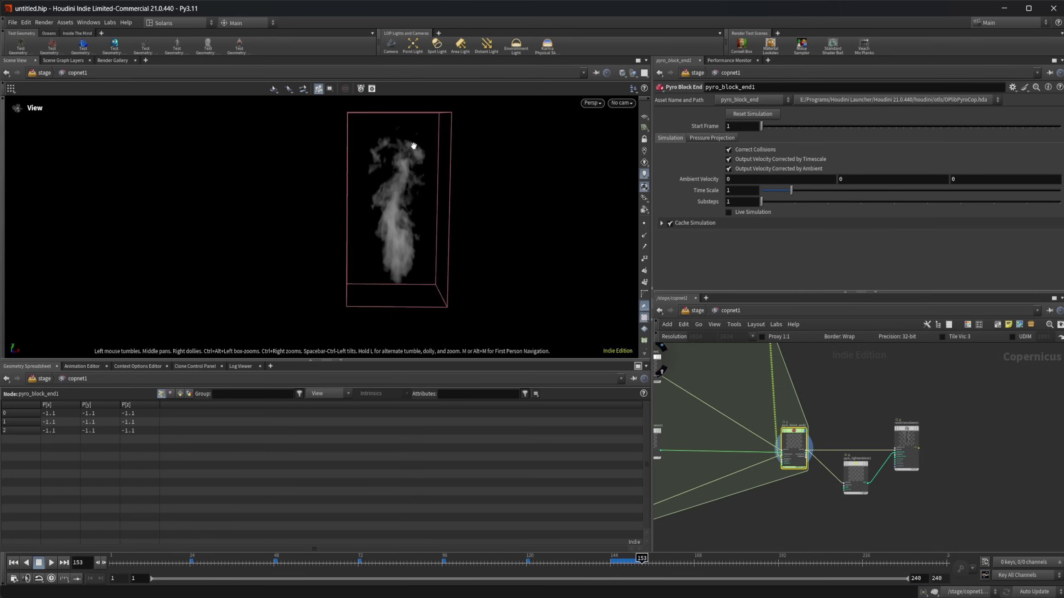
Return from the pyro block to the pig head texturing and image-to-points node chains in copnet1
{"action": "scroll", "coordinate": [846, 375], "scroll_direction": "up", "scroll_amount": 1}
{"action": "scroll", "coordinate": [839, 373], "scroll_direction": "down", "scroll_amount": 2}
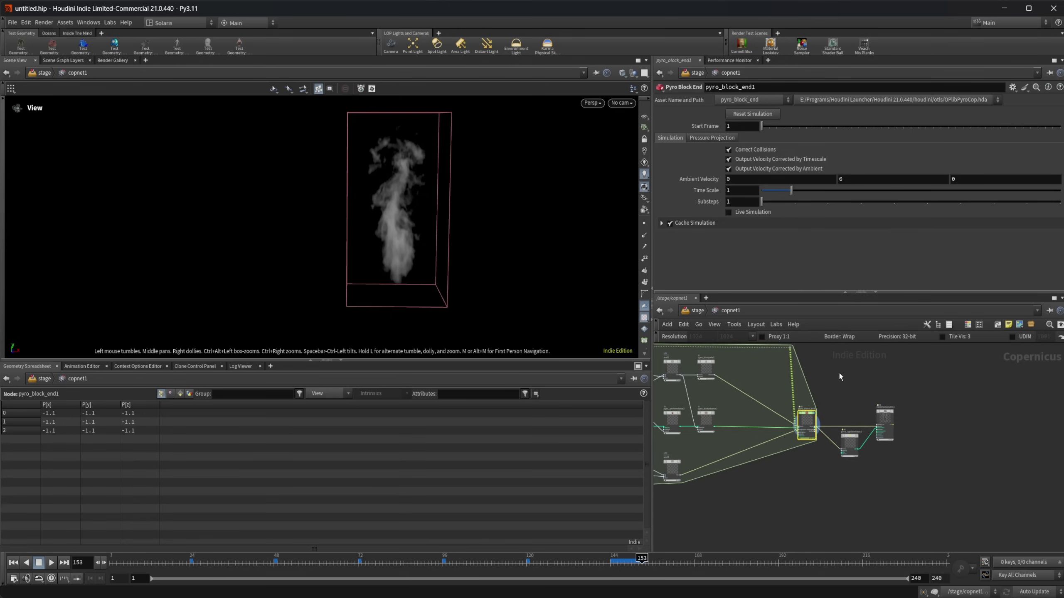
{"action": "middle_click_drag", "start_coordinate": [839, 373], "coordinate": [891, 462]}
{"action": "scroll", "coordinate": [878, 454], "scroll_direction": "down", "scroll_amount": 1}
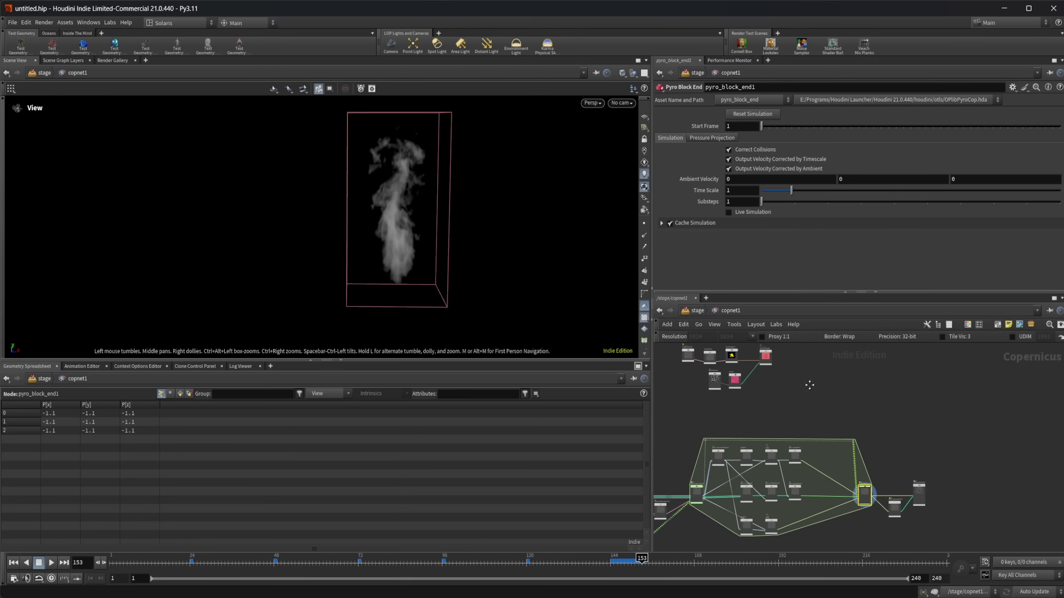
{"action": "middle_click_drag", "start_coordinate": [822, 417], "coordinate": [861, 434]}
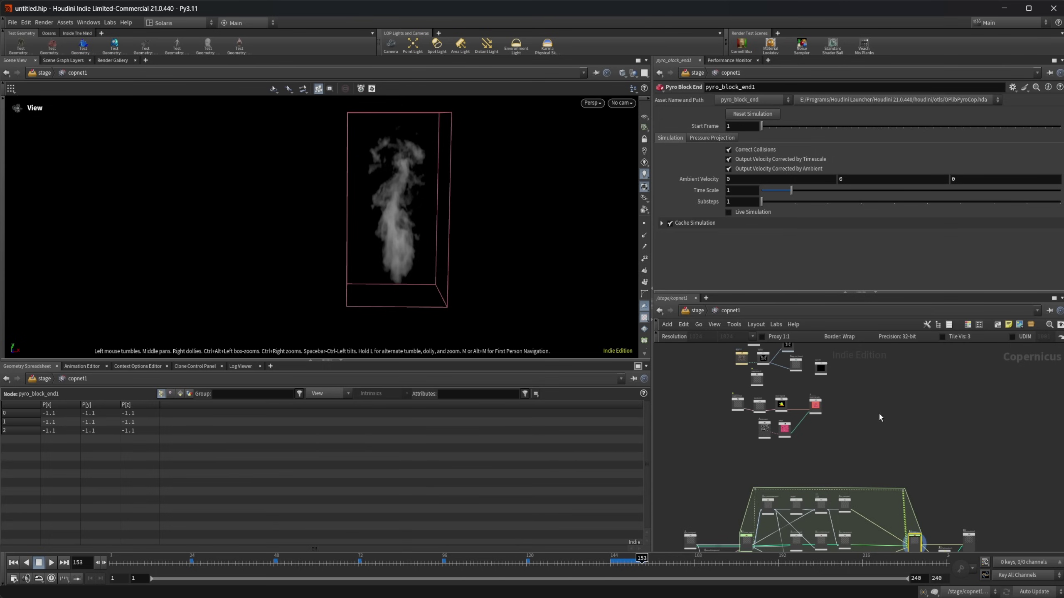
{"action": "scroll", "coordinate": [865, 397], "scroll_direction": "up", "scroll_amount": 3}
{"action": "middle_click_drag", "start_coordinate": [809, 386], "coordinate": [858, 449]}
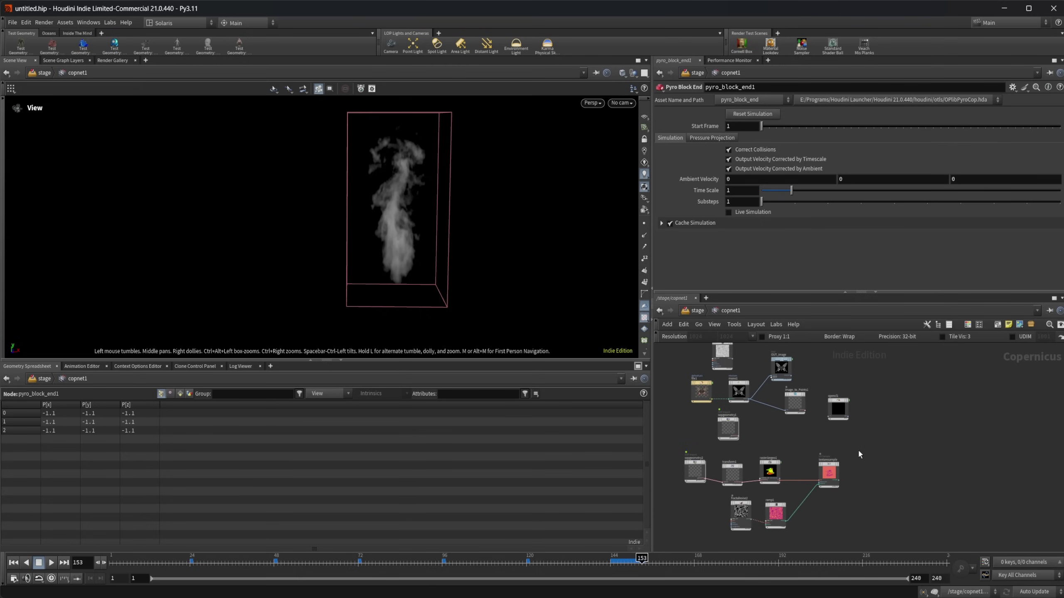